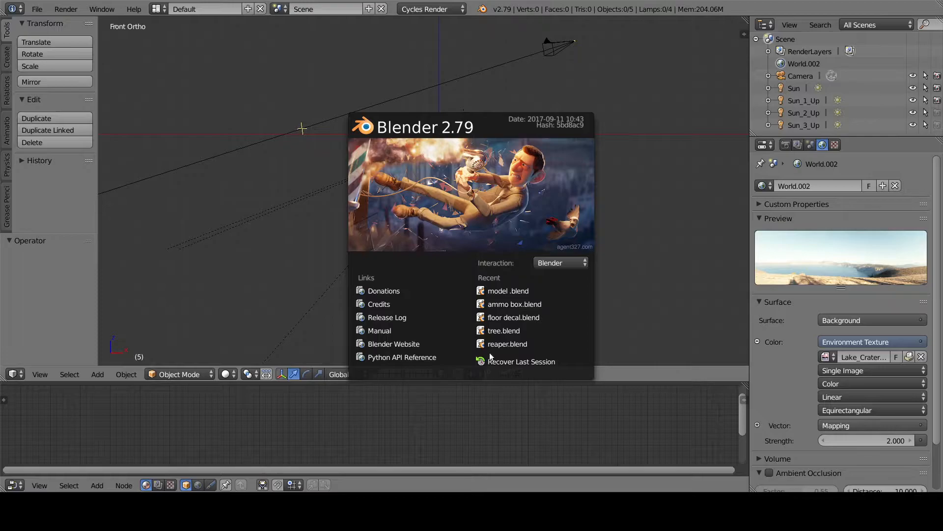
Dismiss the splash screen and enlarge the 3D viewport by shrinking the node editor beneath it.
left_click(625, 84)
middle_click_drag(520, 146, 455, 164)
scroll(478, 122, "up", 3)
left_click_drag(407, 381, 408, 458)
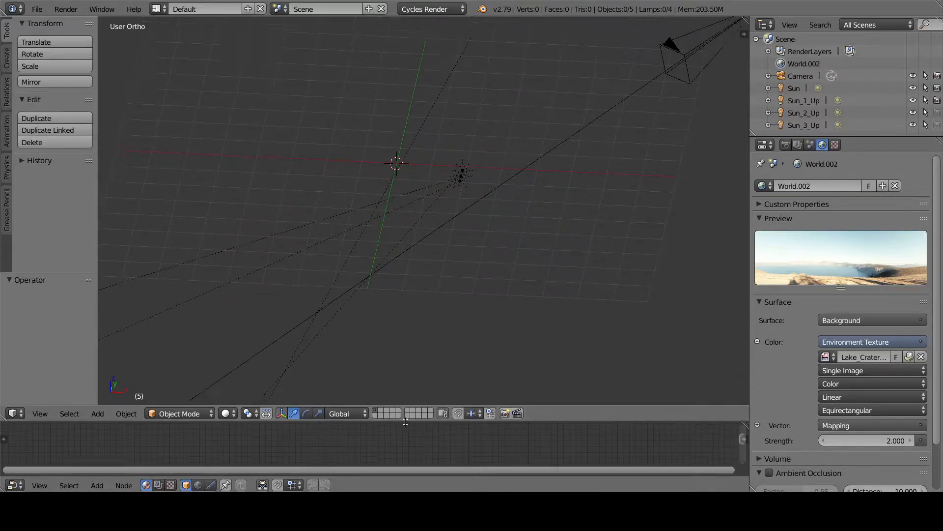
middle_click_drag(434, 197, 421, 266, "shift")
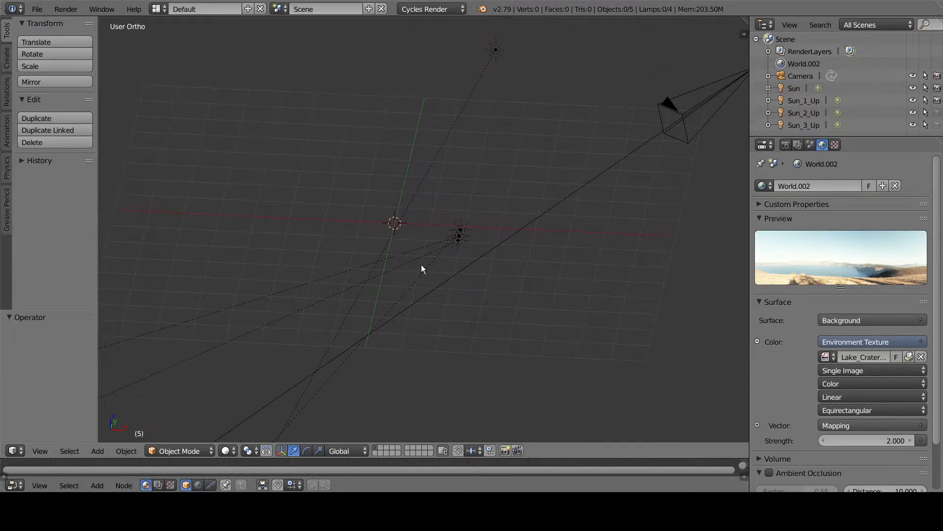
Add a mesh circle at the 3D cursor and set it to 12 vertices.
key("shift+a")
mouse_move(422, 267)
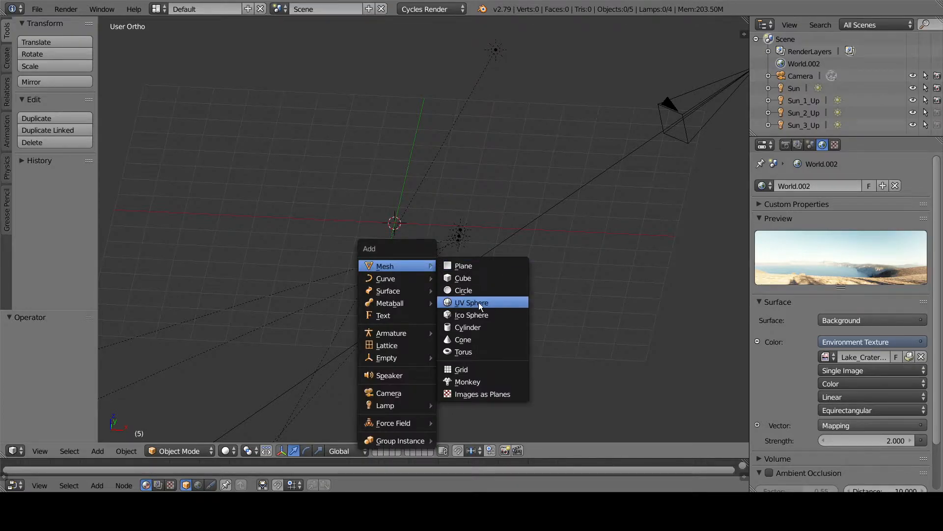
left_click(466, 292)
left_click(41, 347)
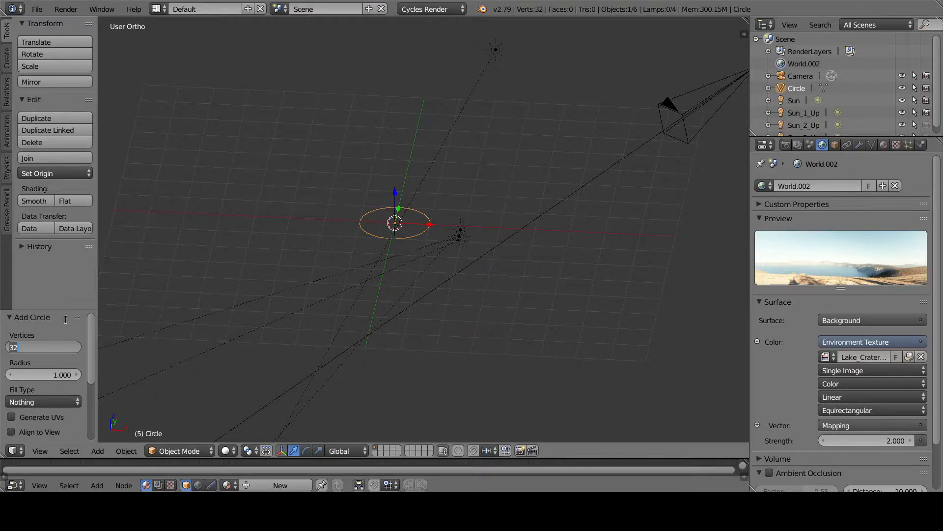
type("12")
key("Return")
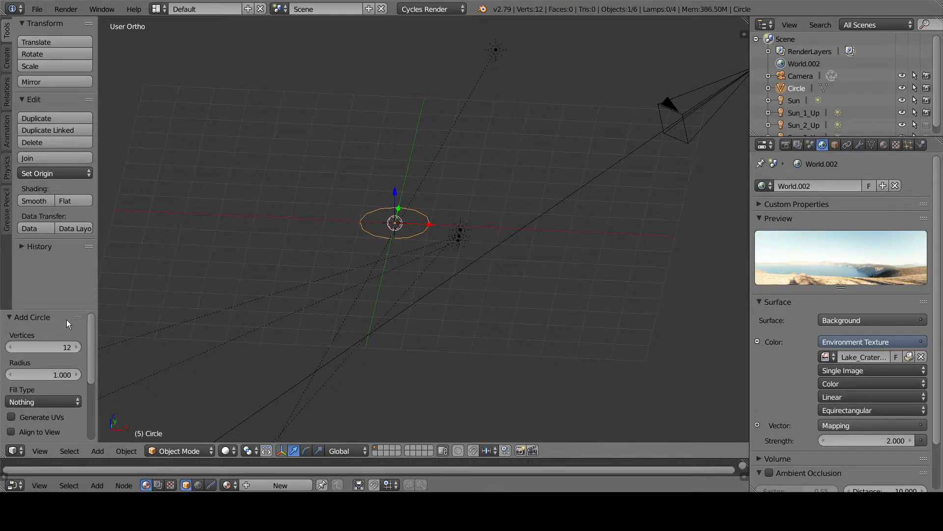
Put the 12-sided circle into Edit Mode with all its vertices selected.
key("Tab")
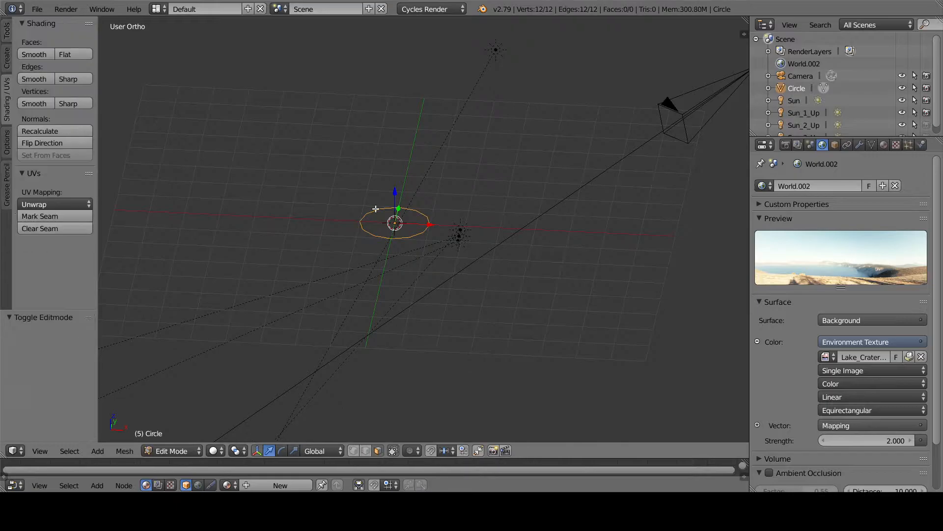
scroll(370, 183, "up", 7)
scroll(370, 184, "up", 5)
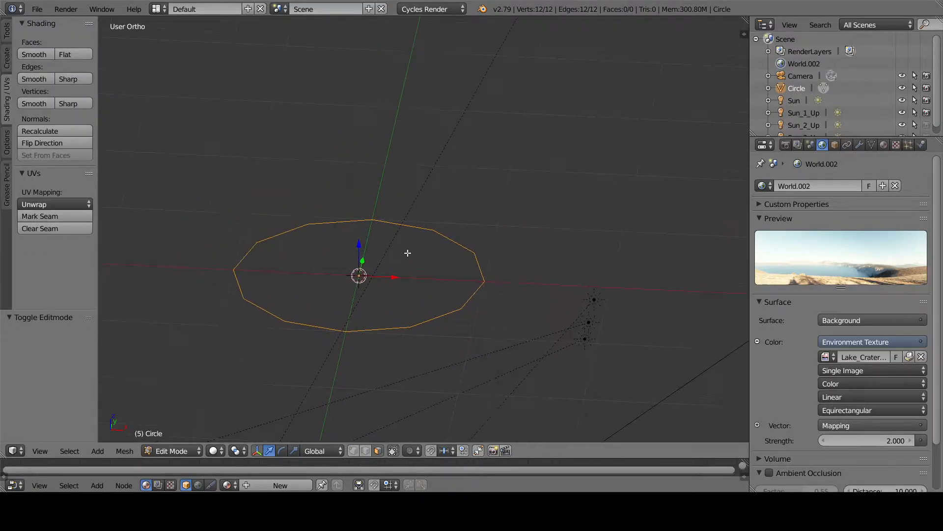
scroll(349, 242, "down", 5)
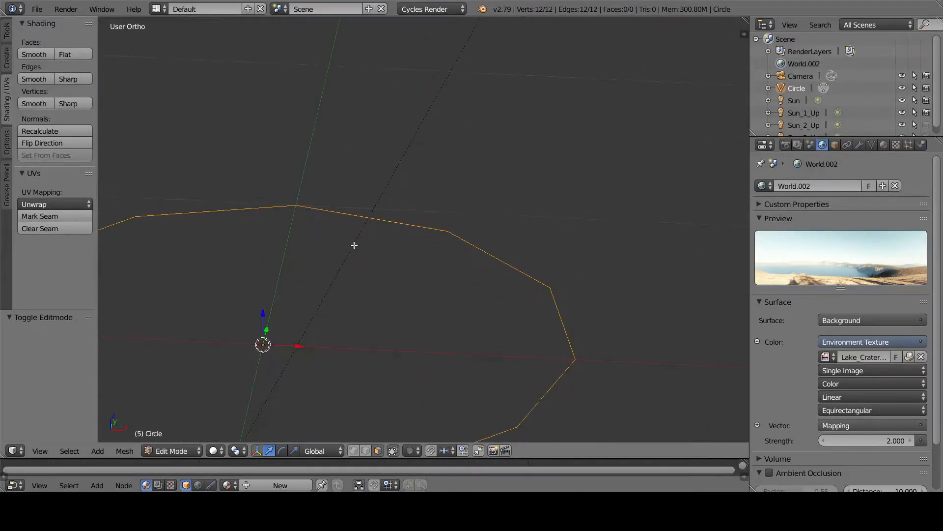
middle_click_drag(453, 179, 425, 230, "shift")
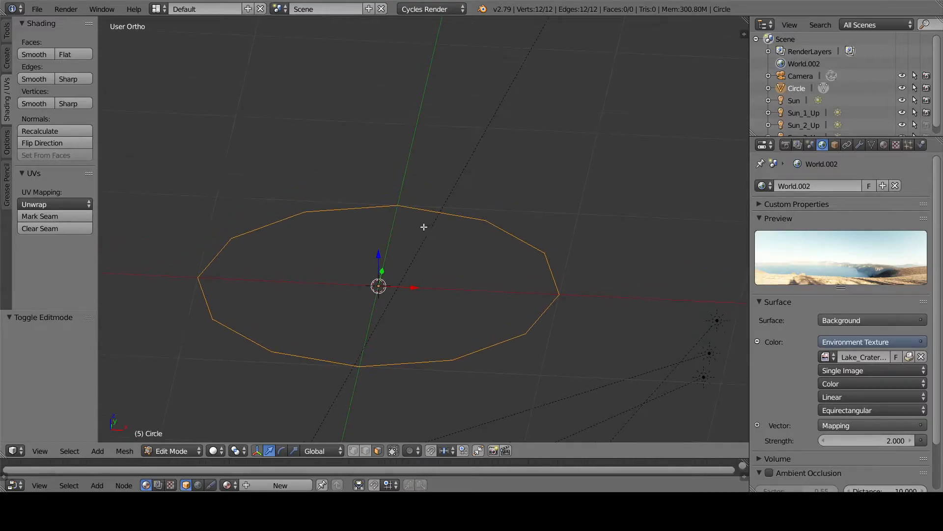
middle_click_drag(382, 269, 436, 237)
middle_click_drag(541, 141, 489, 165)
scroll(465, 171, "down", 6)
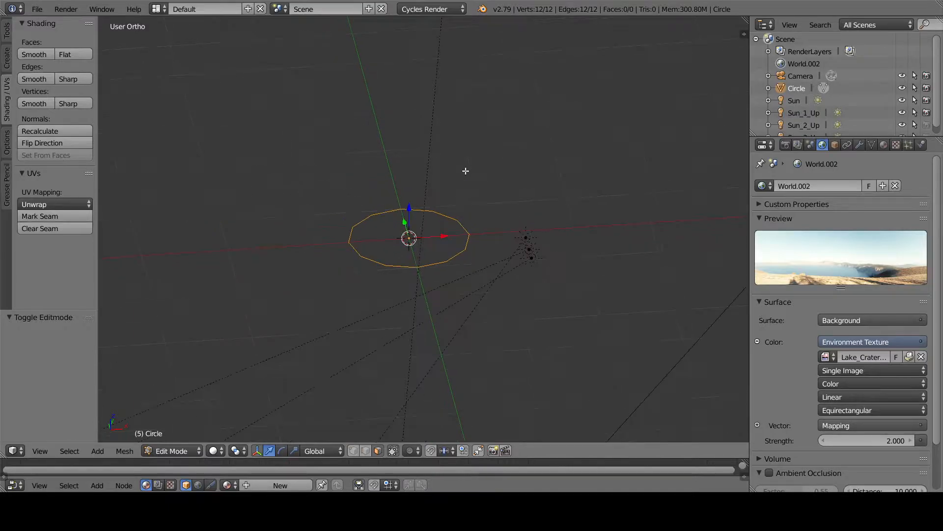
Extrude the whole circle about 2.86 units upward along Z to form an open cylinder wall.
key("e")
right_click(421, 210)
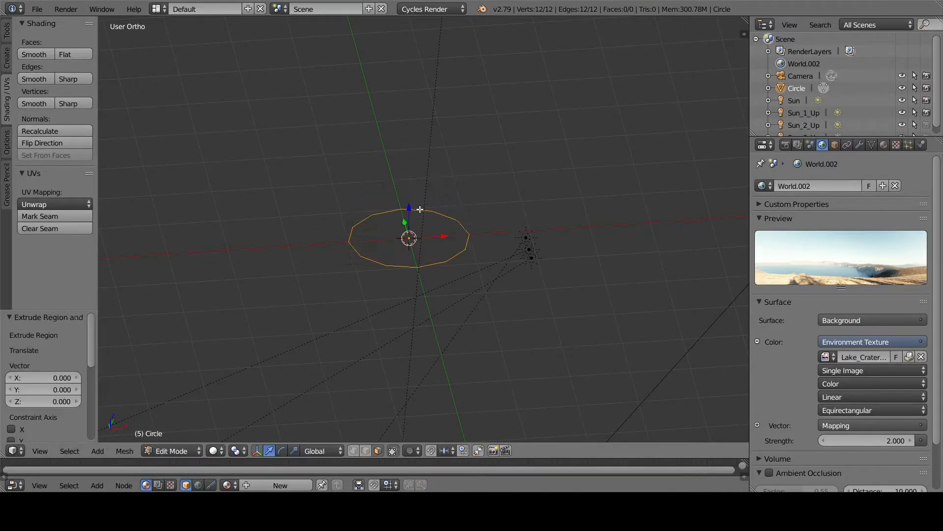
key("a")
key("a")
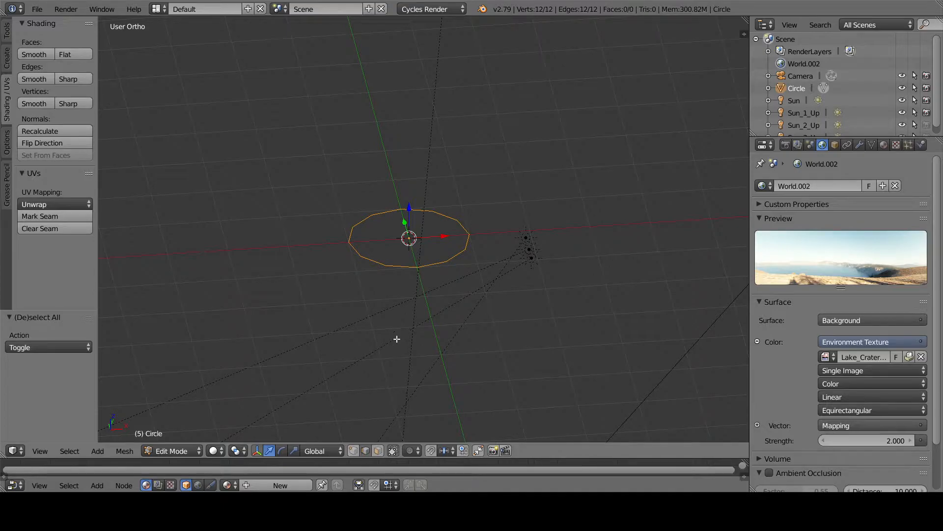
key("e")
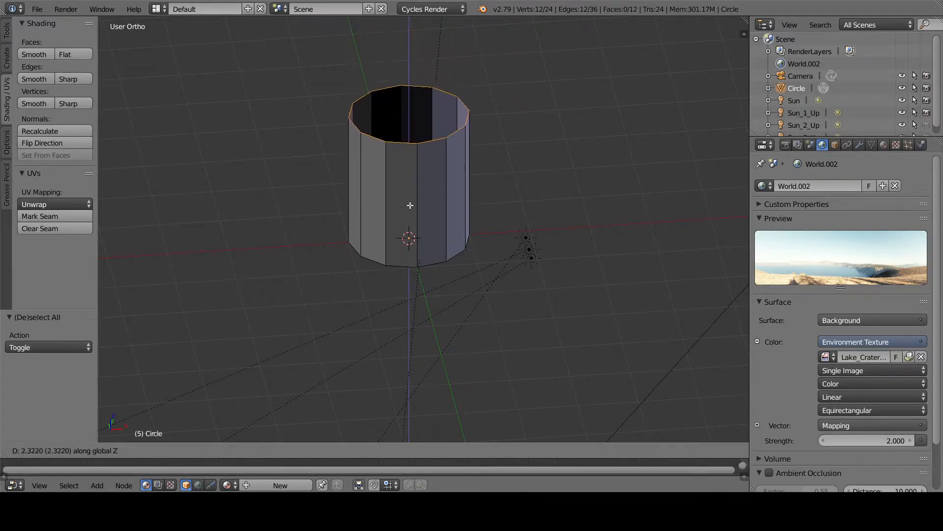
left_click(412, 178)
Close the cylinder's open upper end with successive strip faces, starting from one rim edge.
middle_click_drag(412, 178, 550, 162)
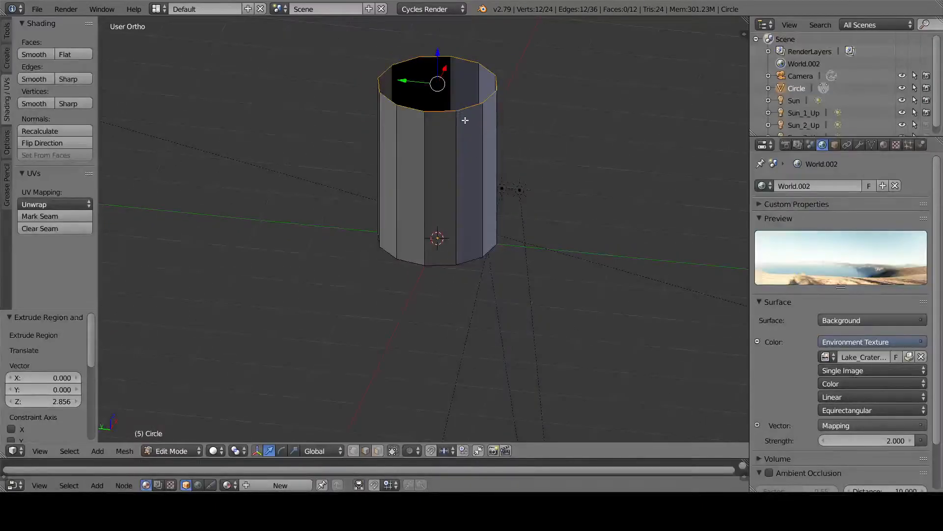
right_click(491, 94)
middle_click_drag(490, 93, 452, 163)
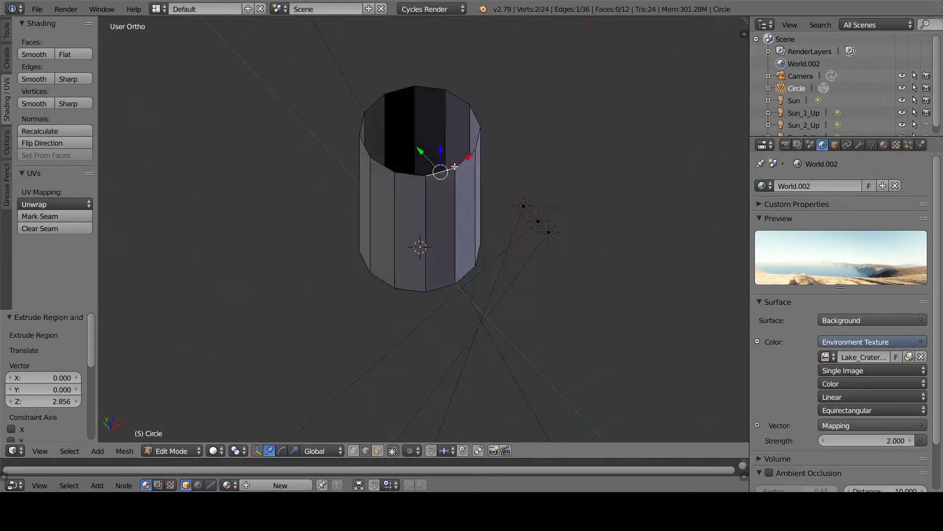
key("f")
key("f")
key("f")
key("f")
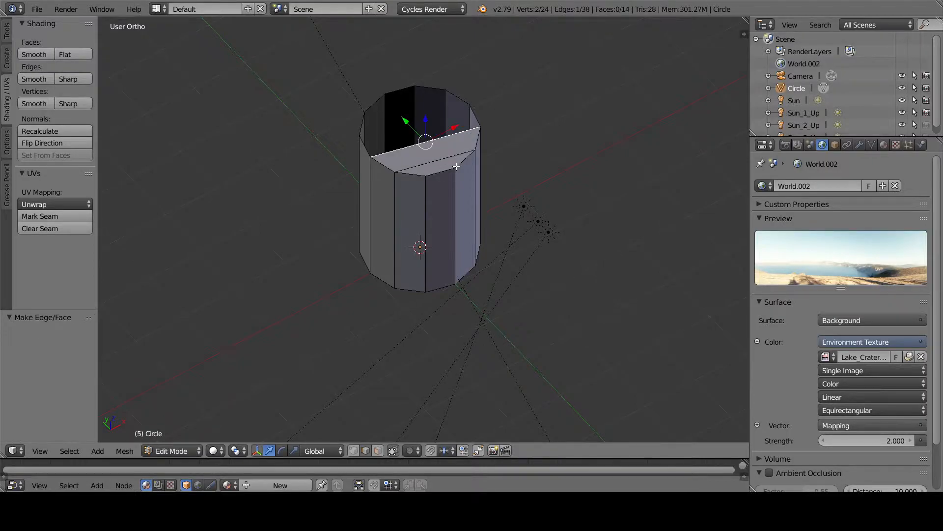
key("f")
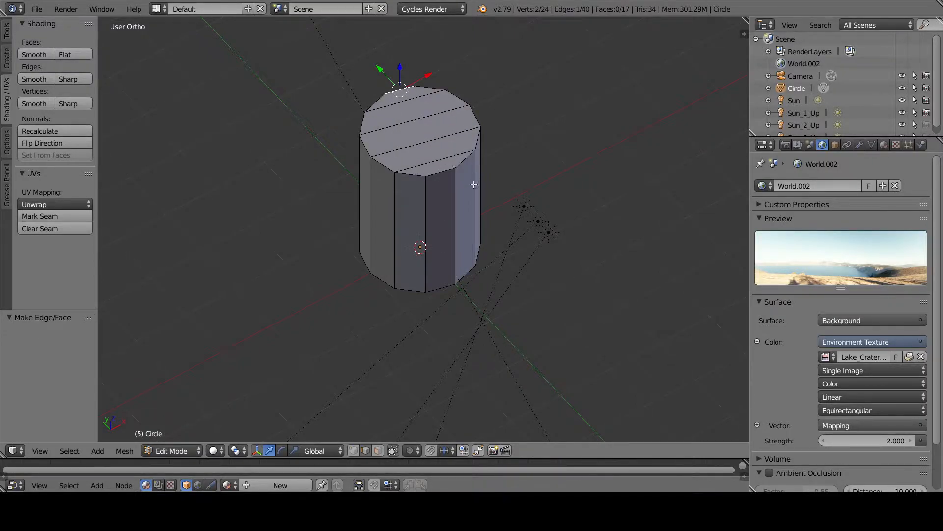
Close the cylinder's open lower end with successive strip faces, starting from one rim edge.
right_click(445, 288)
middle_click_drag(445, 289, 432, 163)
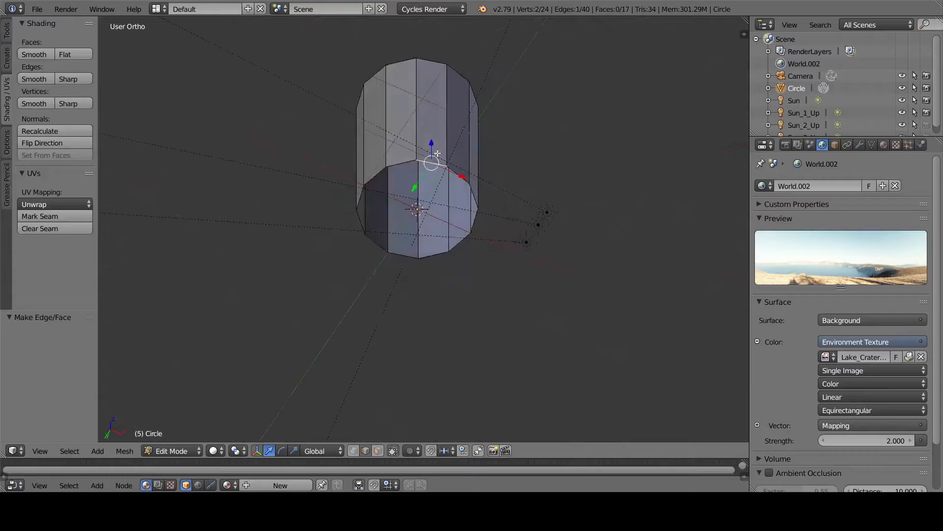
key("f")
key("f")
key("f")
key("f")
key("f")
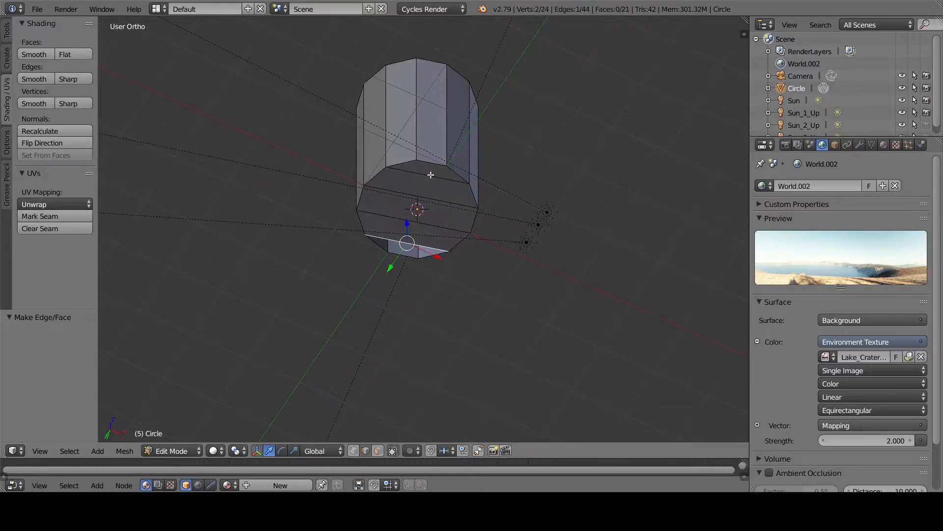
Add two horizontal loop cuts around the cylinder wall.
middle_click_drag(447, 88, 456, 227)
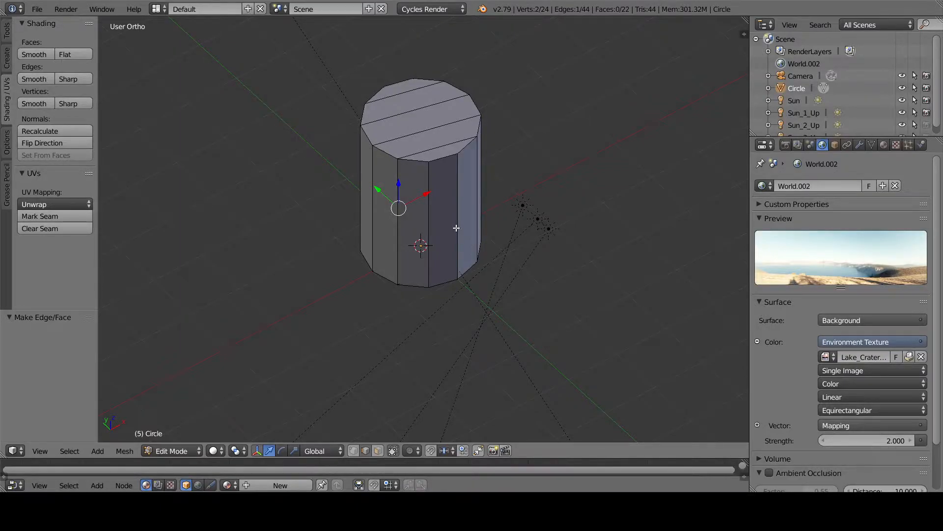
key("ctrl+r")
scroll(447, 211, "up", 1)
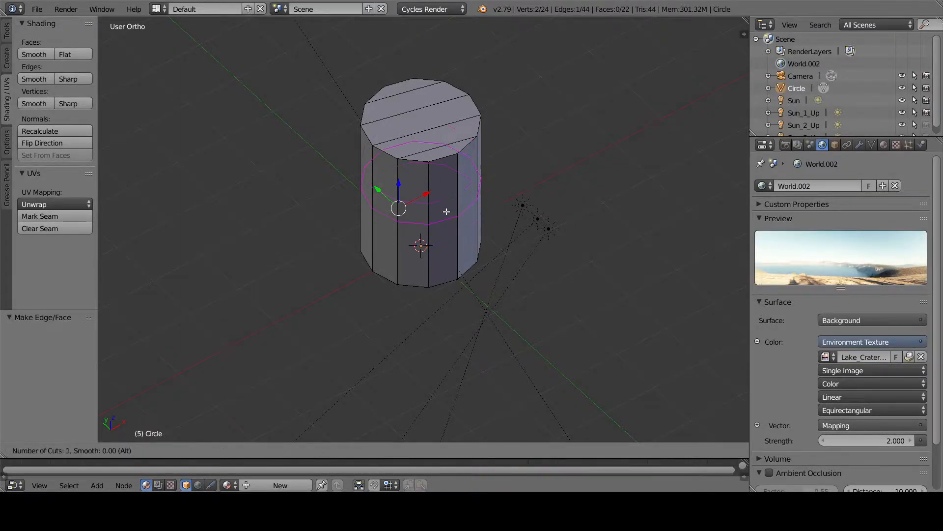
scroll(464, 209, "down", 1)
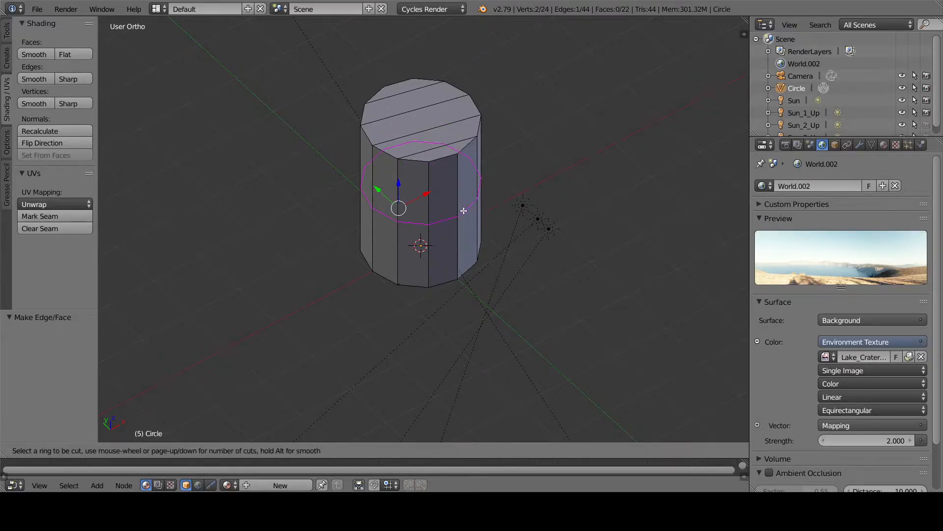
scroll(463, 211, "up", 4)
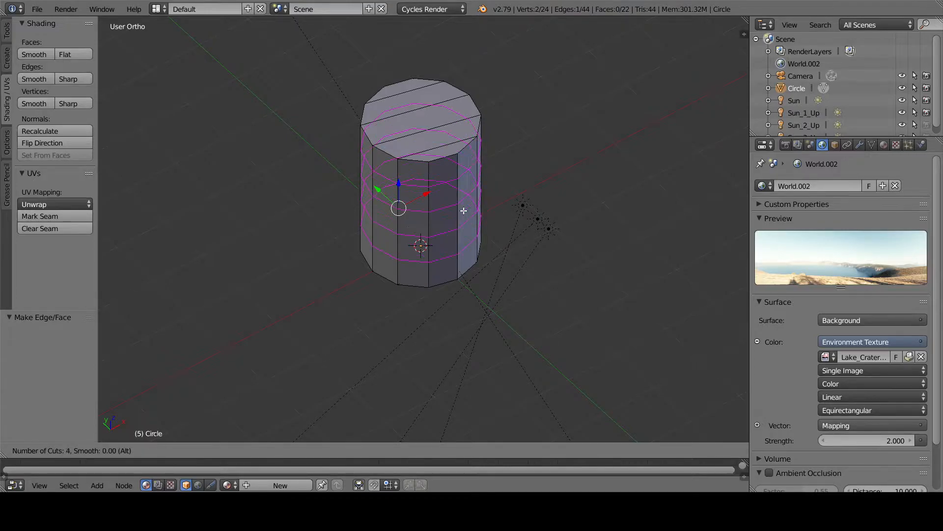
scroll(463, 210, "down", 3)
left_click(436, 211)
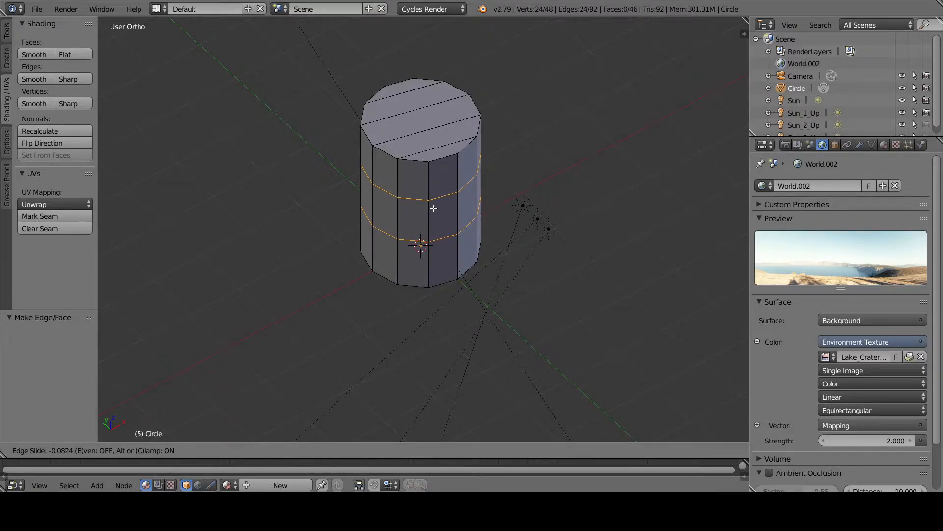
left_click(432, 216)
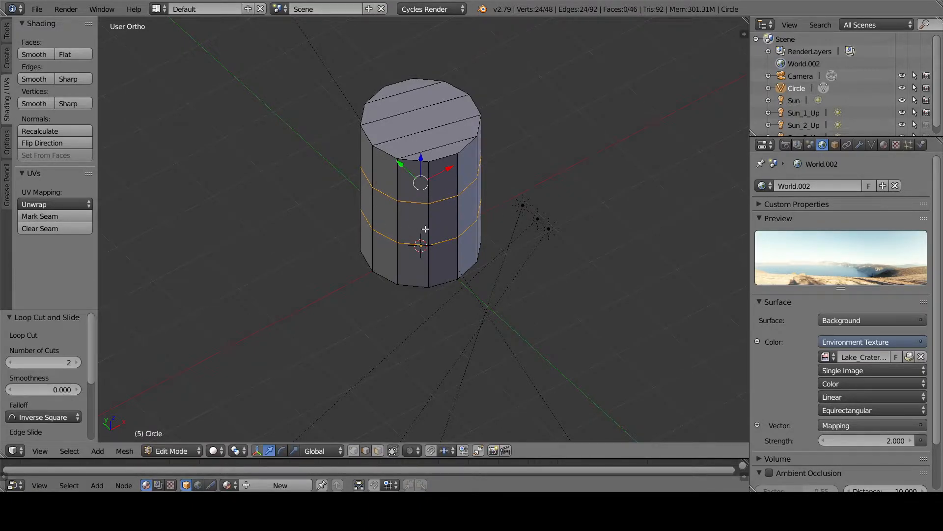
Scale the two edge loops apart along Z by about 1.98, toward the cylinder's ends.
middle_click_drag(425, 229, 450, 190)
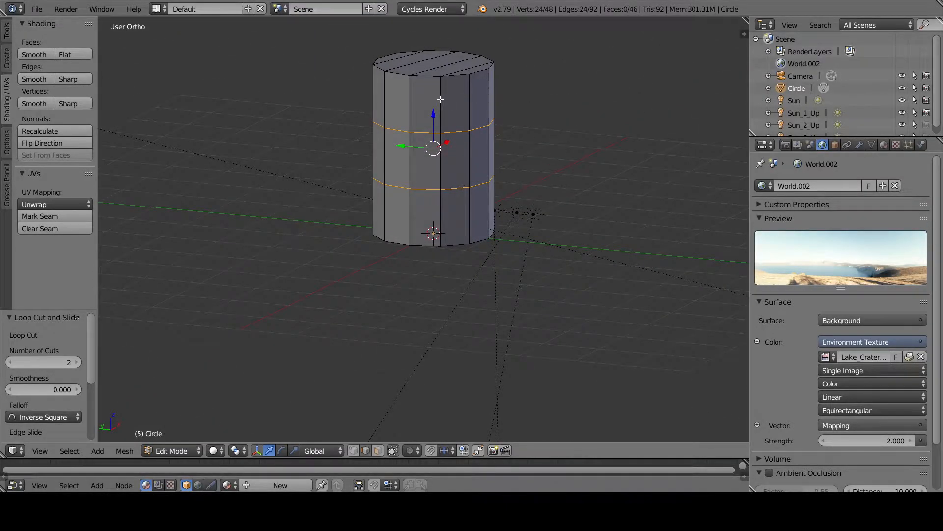
key("s")
key("z")
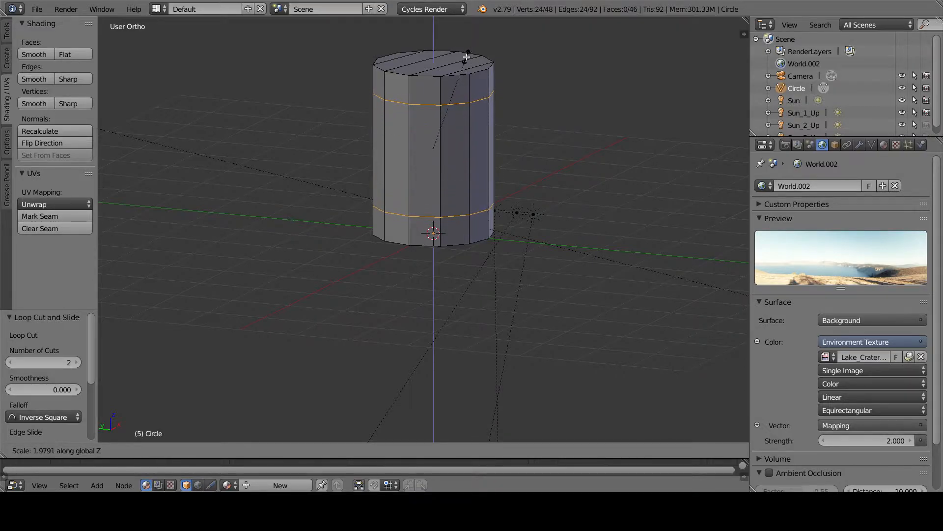
left_click(466, 57)
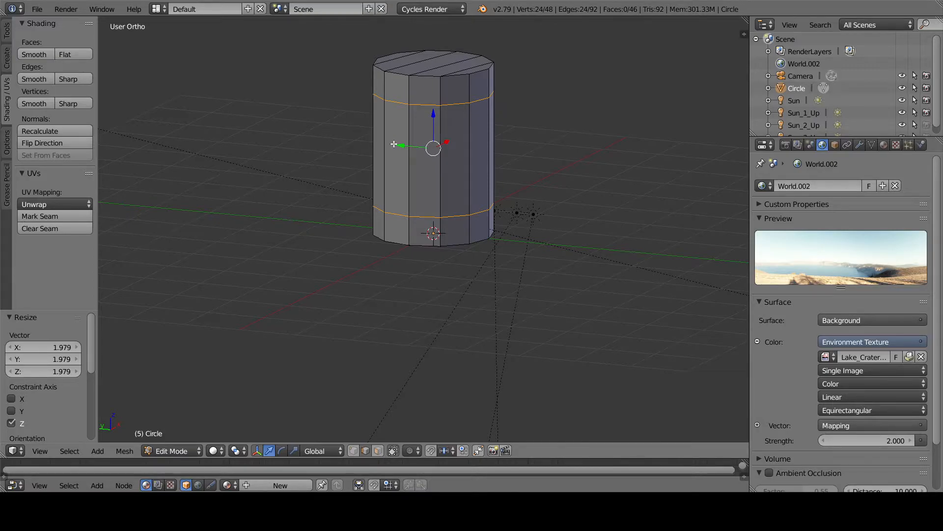
Scale the two edge loops outward by about 1.145 in X and Y only, bulging the cylinder into a barrel.
key("s")
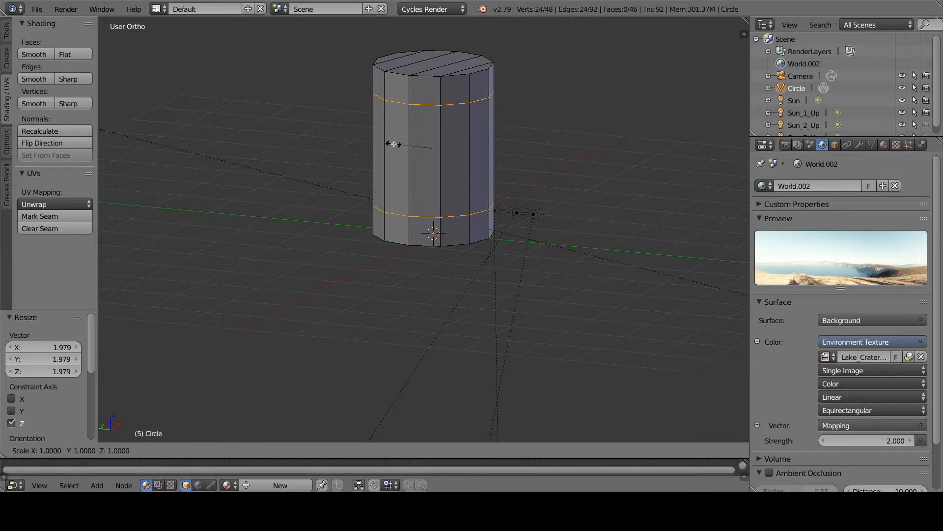
key("shift+z")
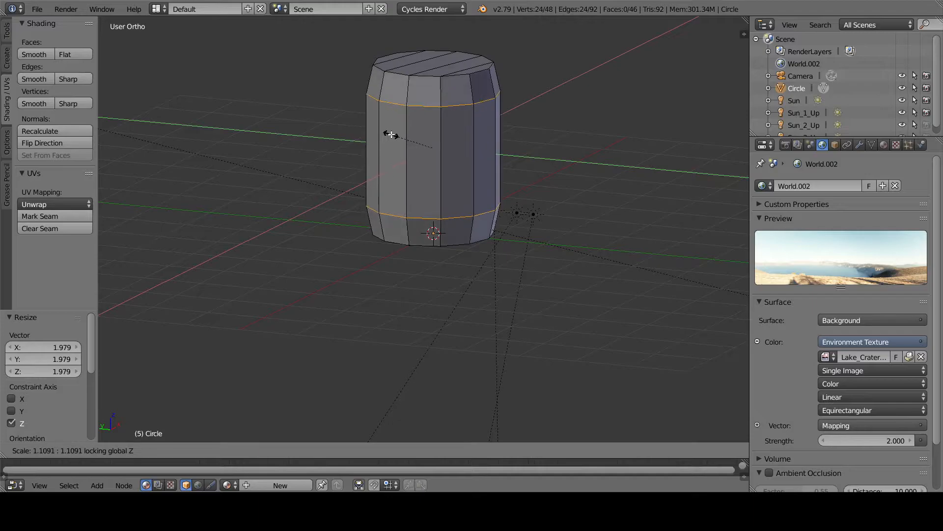
left_click(391, 132)
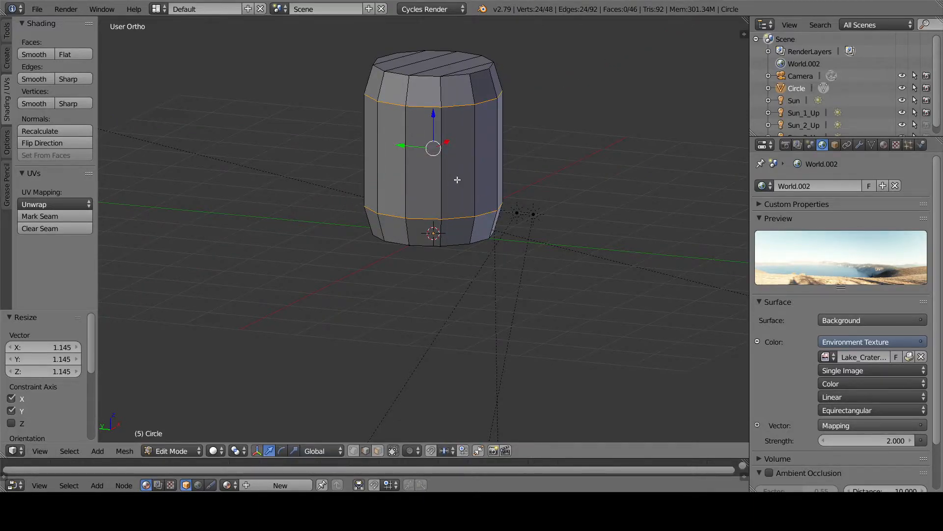
key("s")
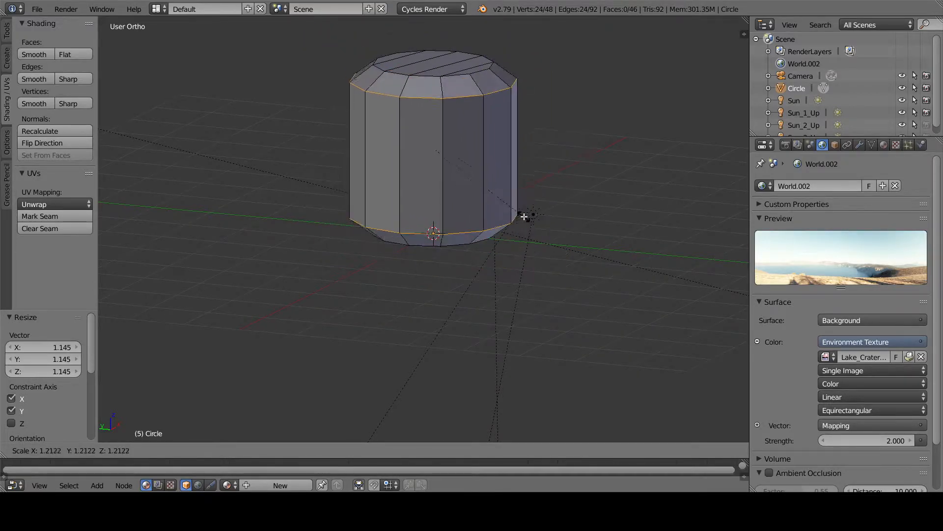
right_click(523, 206)
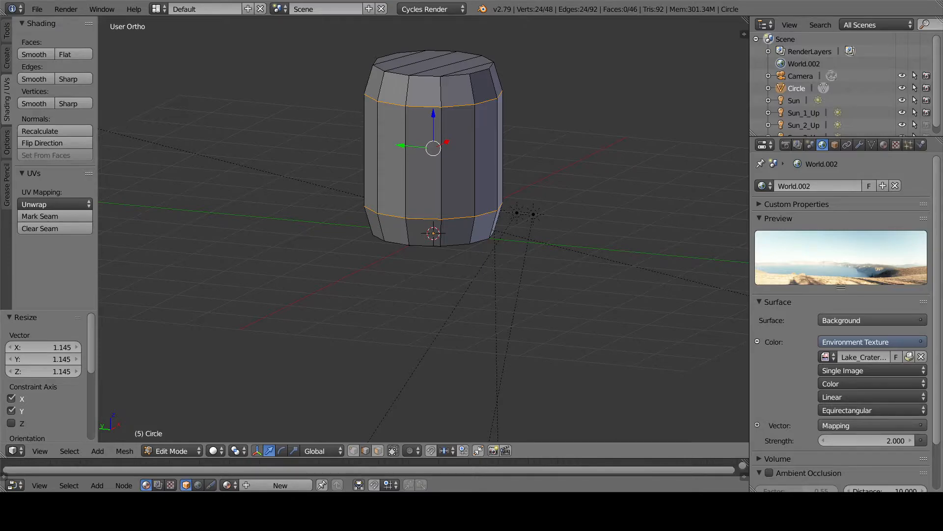
Select all the strip faces of the top cap, extrude them in place and scale them inward to about 0.76.
middle_click_drag(501, 76, 444, 123)
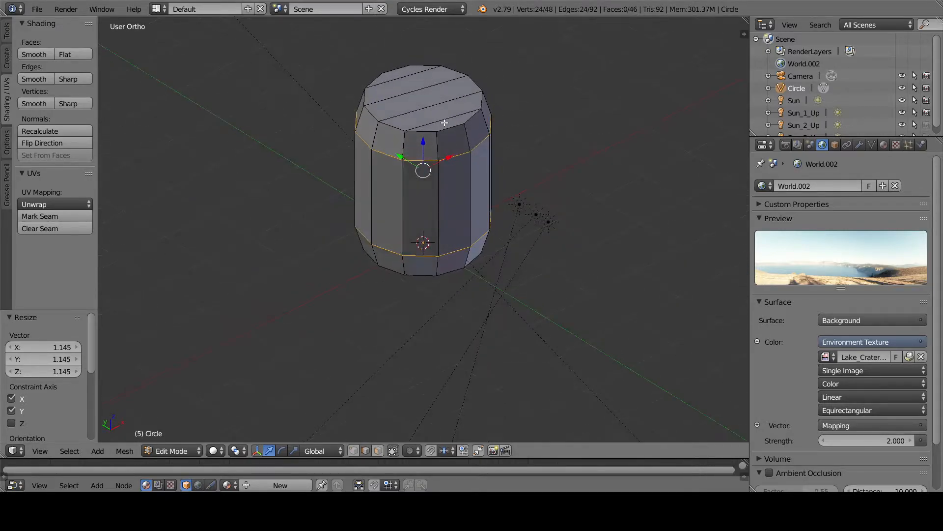
left_click(377, 451)
right_click(445, 123)
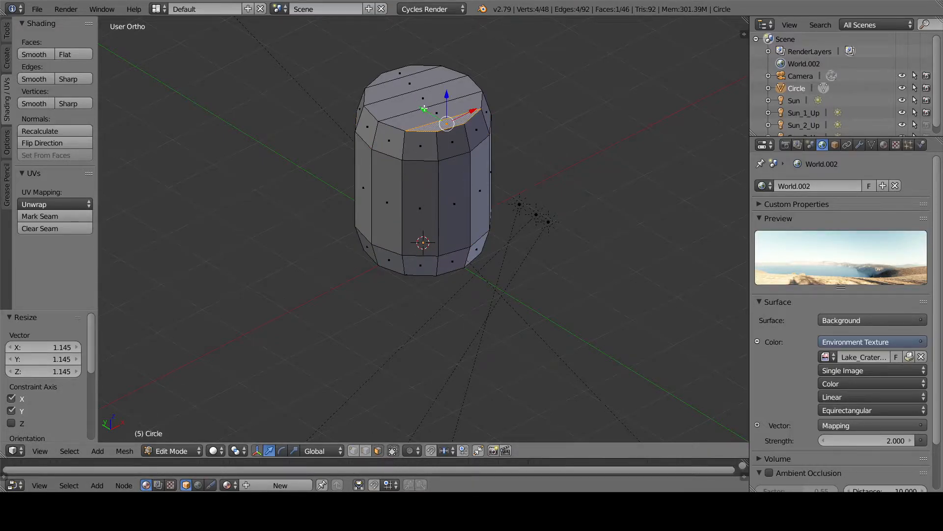
right_click(433, 113, "shift")
right_click(422, 98, "shift")
right_click(410, 84, "shift")
right_click(412, 76, "shift")
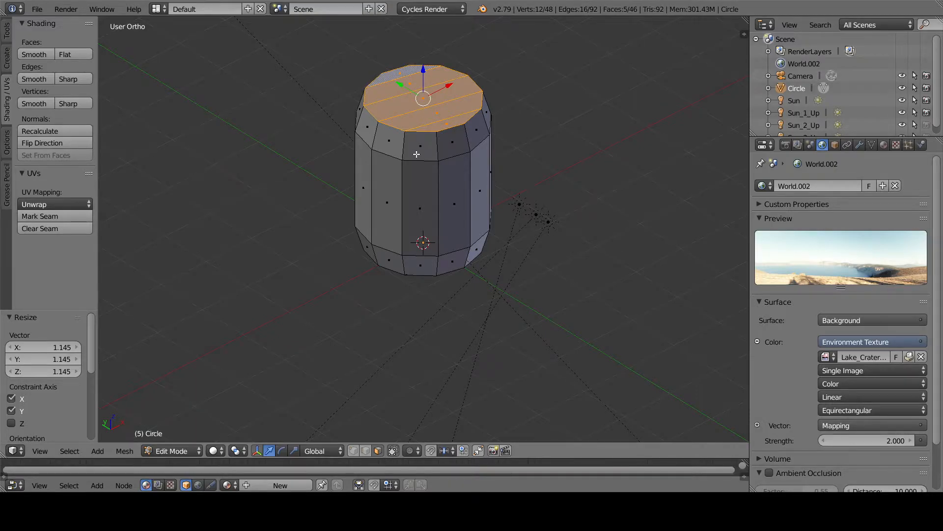
key("e")
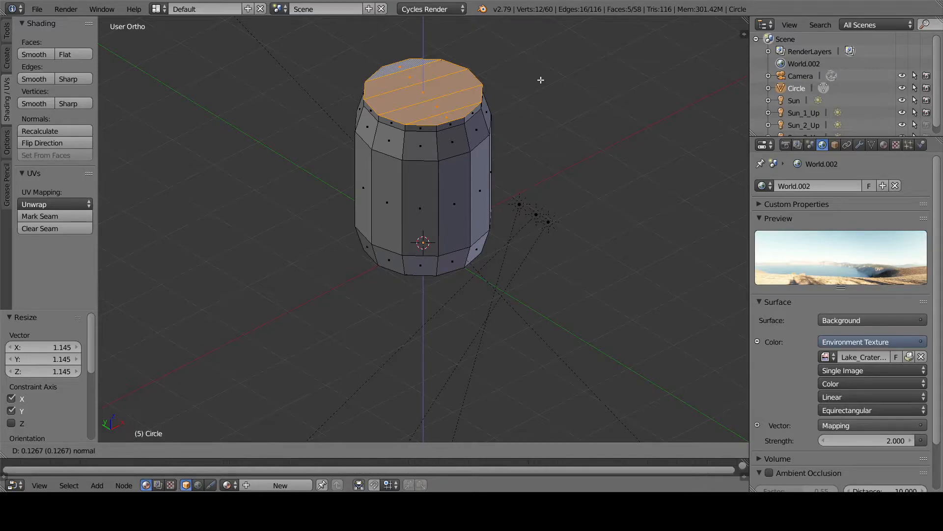
right_click(541, 80)
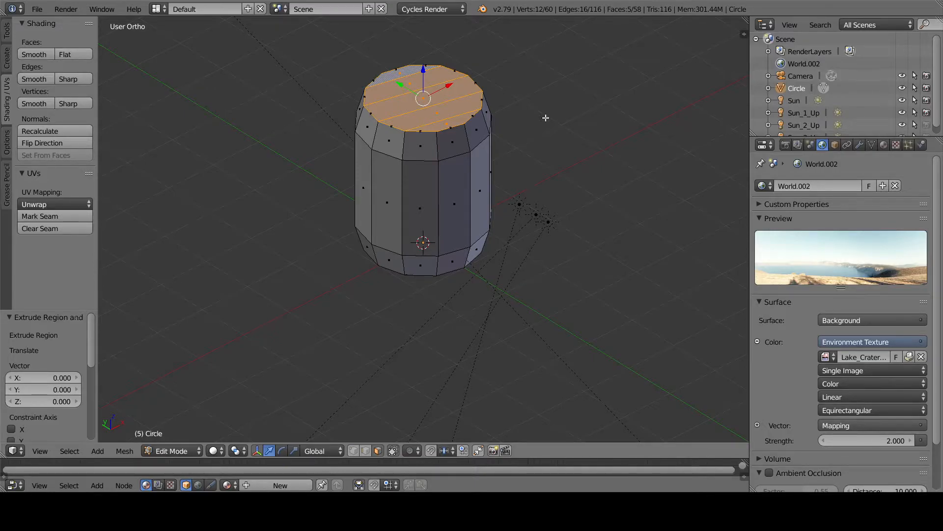
key("s")
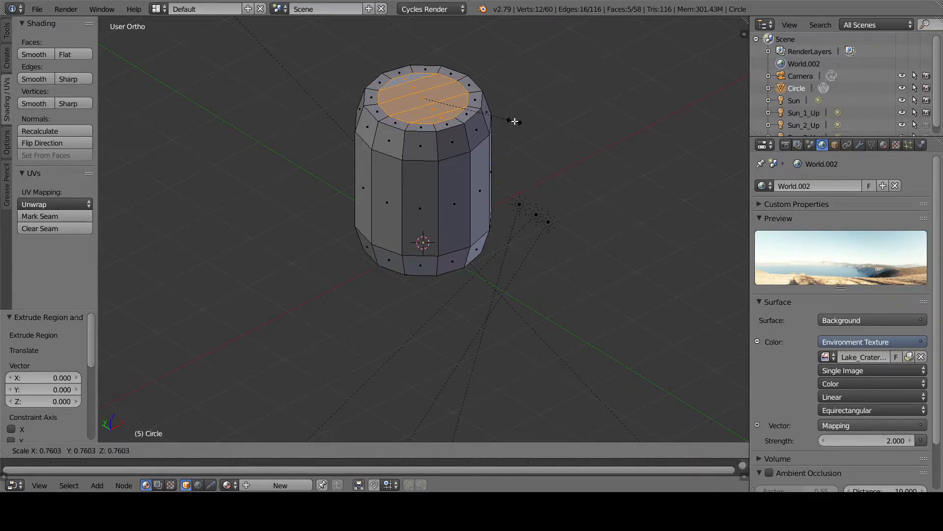
left_click(515, 121)
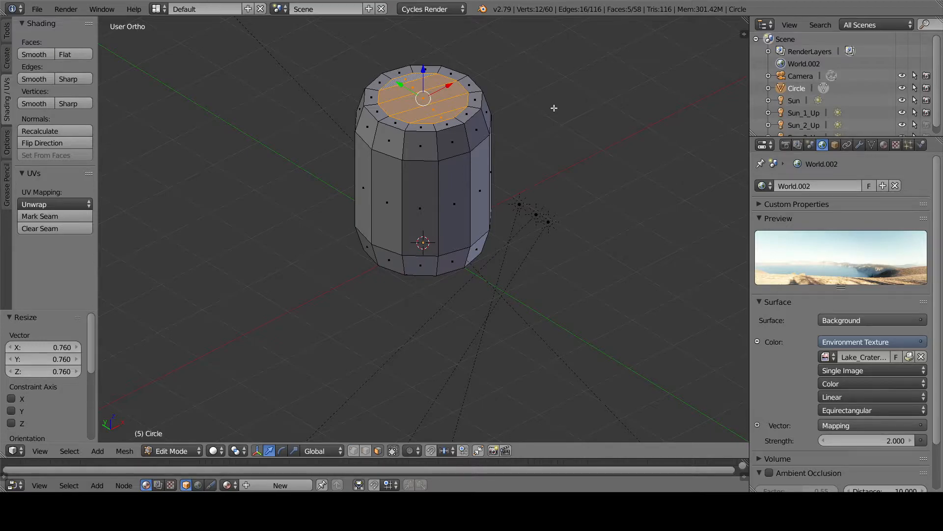
Extrude the inner top faces about 0.185 downward, then raise them about 0.058 along Z to form a shallow recessed lid.
key("e")
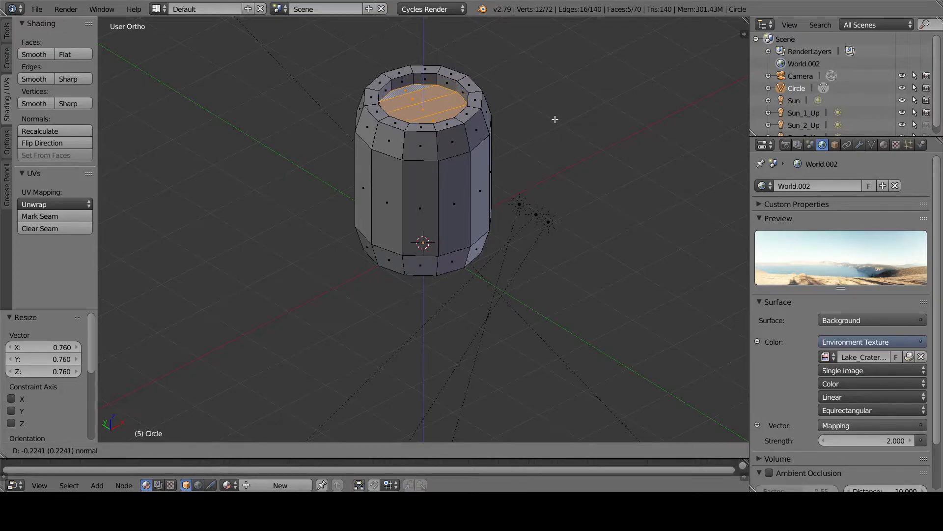
left_click(555, 118)
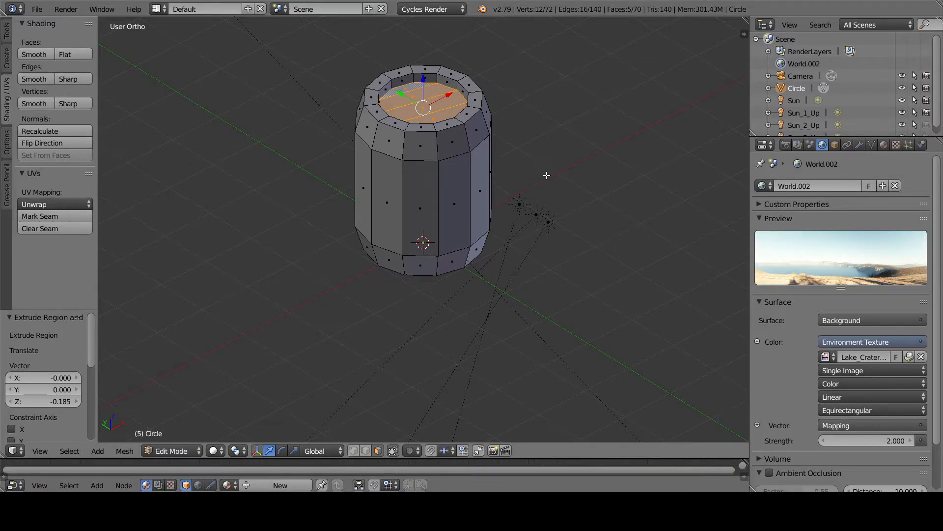
left_click_drag(424, 80, 425, 78)
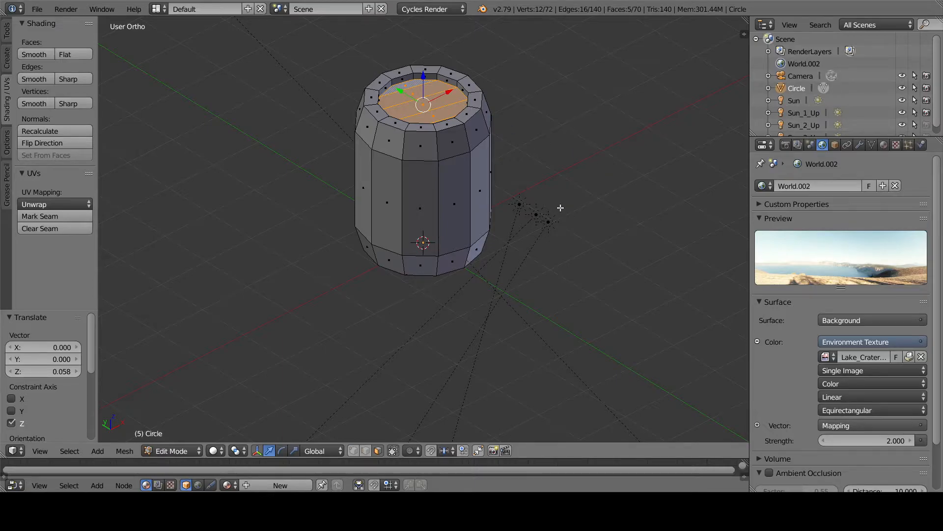
left_click(546, 187)
key("a")
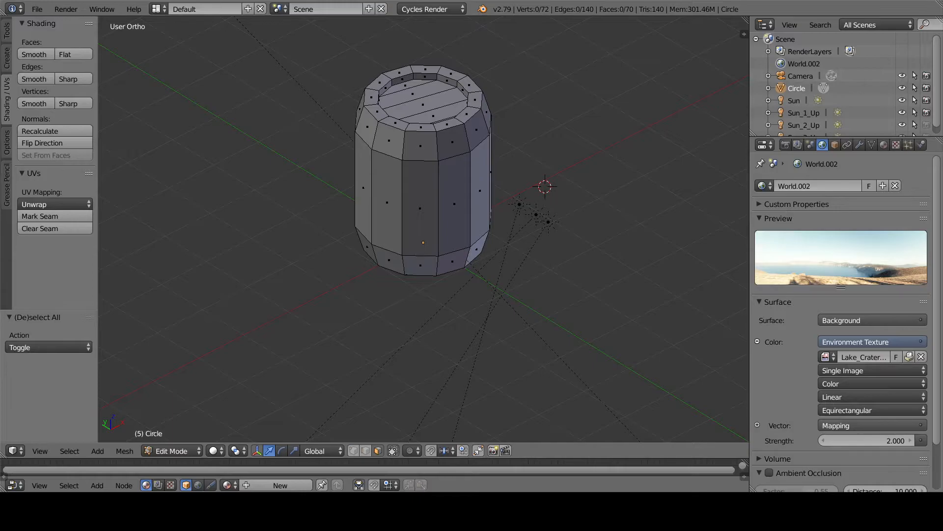
key("Tab")
middle_click_drag(538, 141, 397, 183)
key("Tab")
Knife-cut a closed, narrow crack outline with one upper tip and two uneven lower tips into a middle wall panel.
scroll(373, 150, "up", 2)
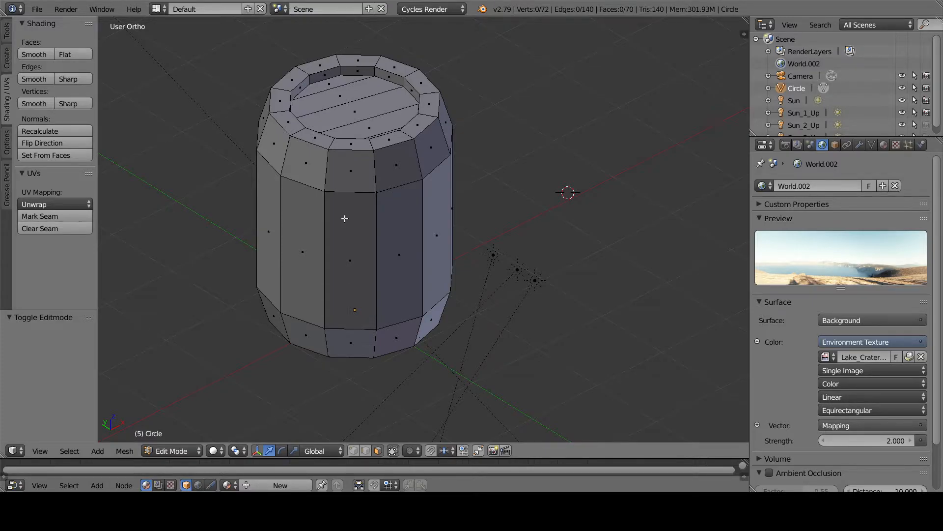
middle_click_drag(373, 178, 400, 179)
scroll(354, 163, "up", 1)
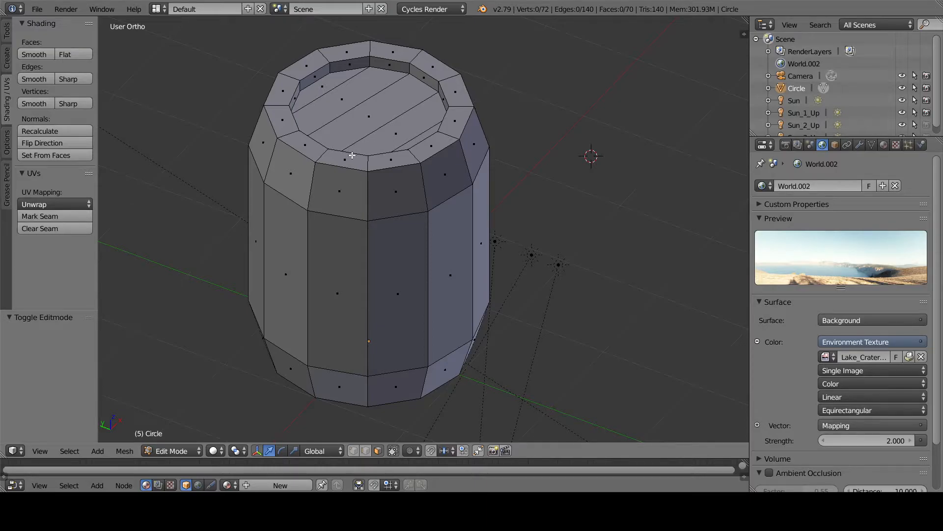
key("k")
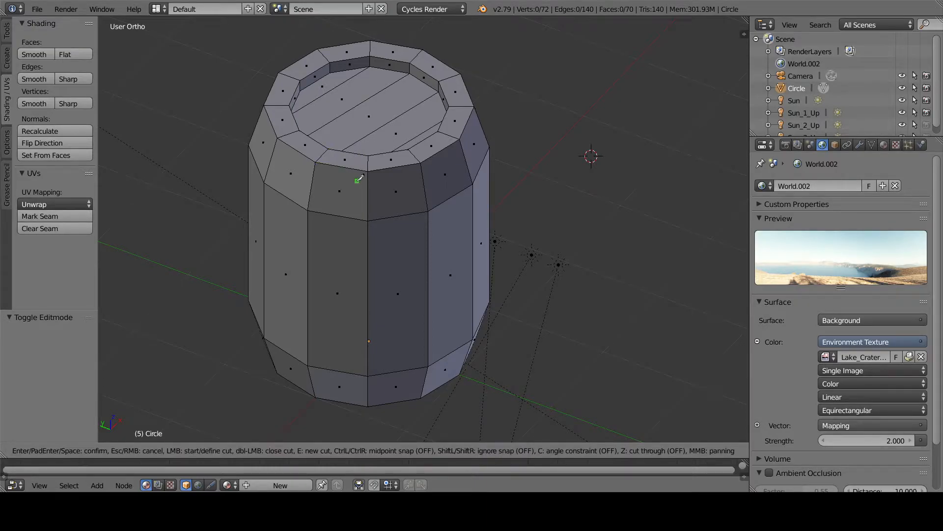
key("Escape")
scroll(458, 156, "up", 1)
middle_click_drag(458, 156, 452, 137)
scroll(490, 144, "up", 1)
key("k")
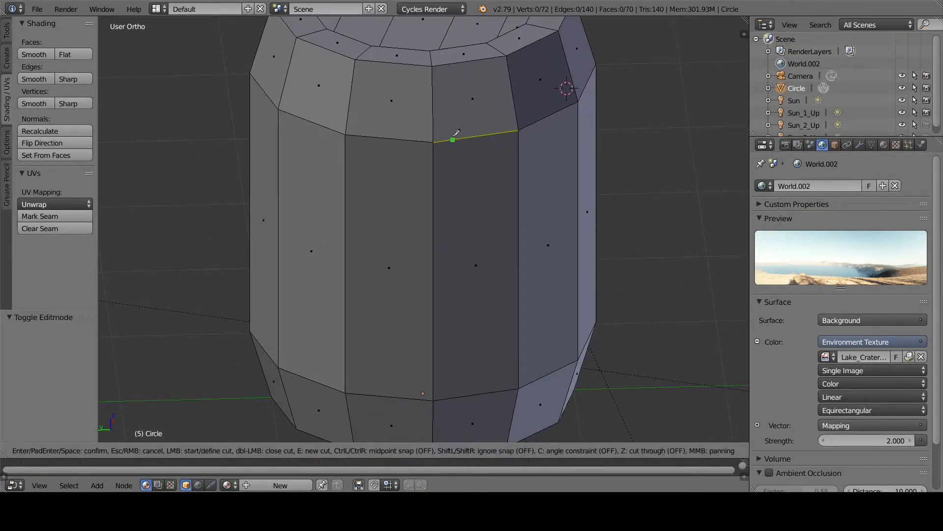
left_click(476, 183)
left_click(465, 261)
left_click(474, 348)
left_click(482, 282)
left_click(493, 320)
left_click(492, 267)
left_click(476, 181)
key("Return")
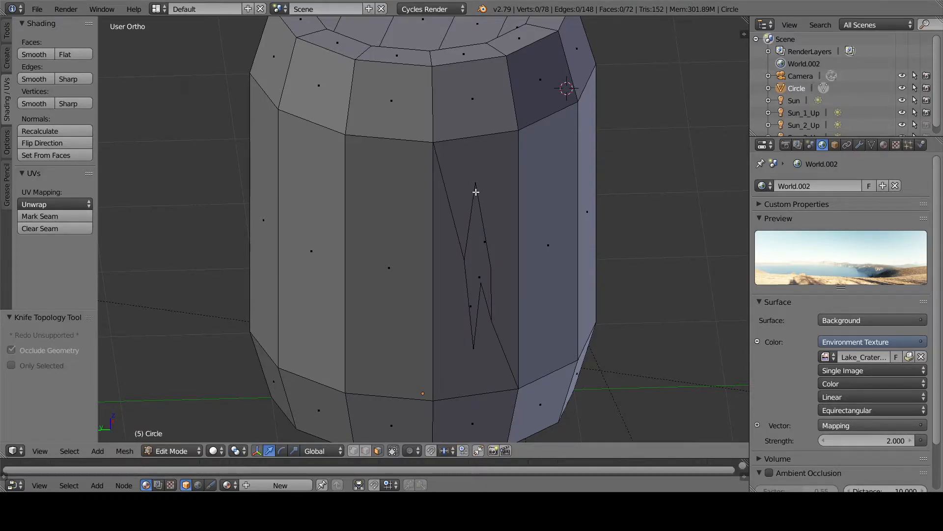
Select the crack face and knife-cut from its lower notch through an inner point up to the upper tip.
right_click(475, 252)
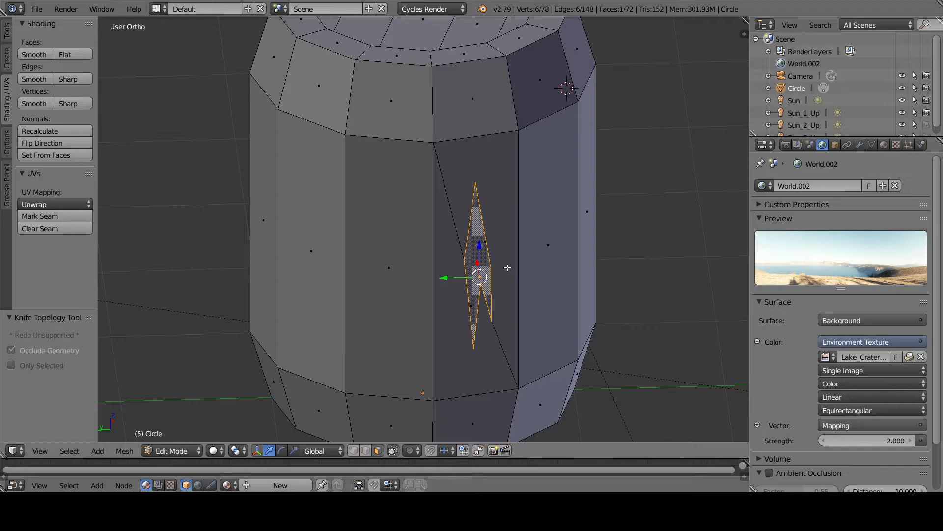
key("k")
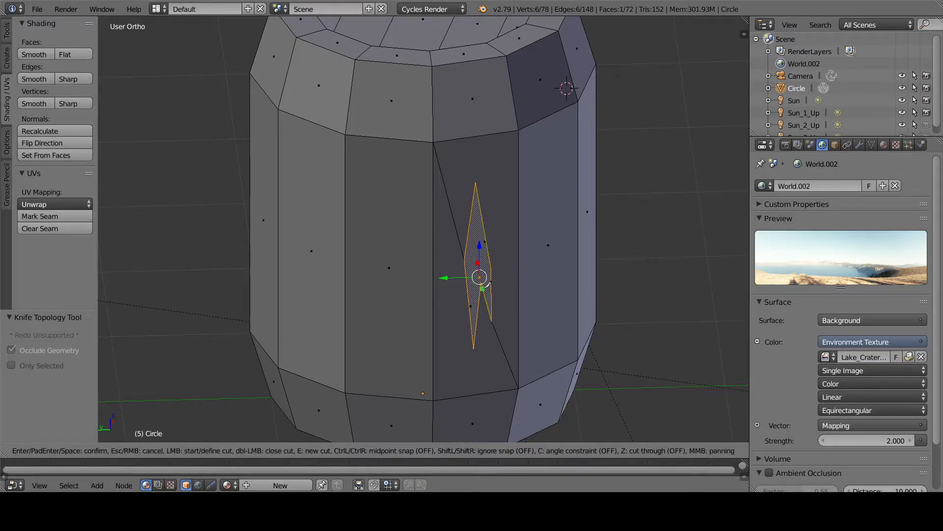
left_click(482, 279)
left_click(475, 253)
left_click(478, 182)
key("Return")
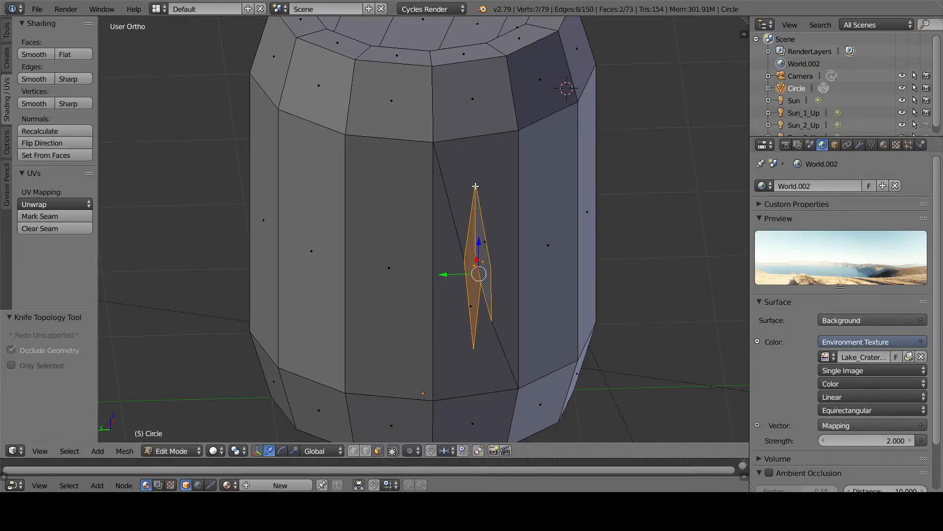
Knife-cut from the crack's upper tip through an inner point to the shorter lower tip, and from the longer lower tip to the central vertex.
key("k")
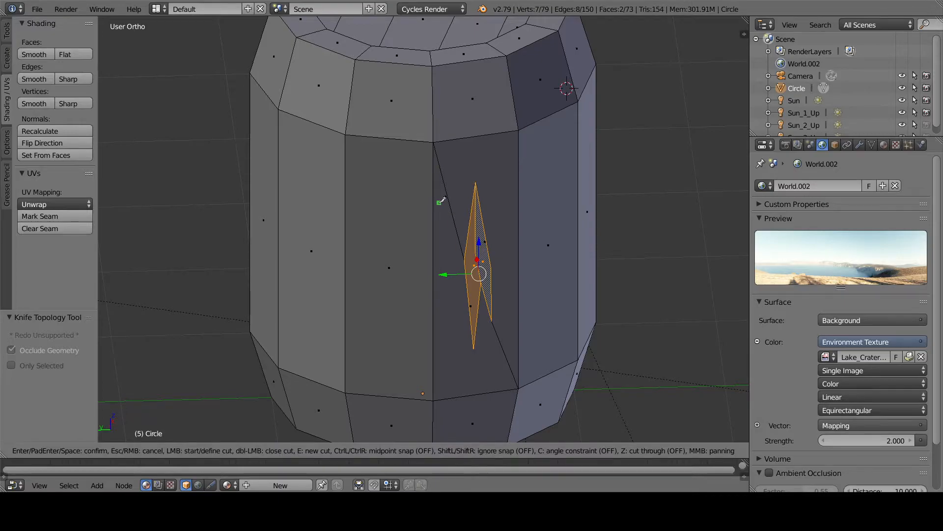
left_click(476, 184)
left_click(485, 262)
key("Return")
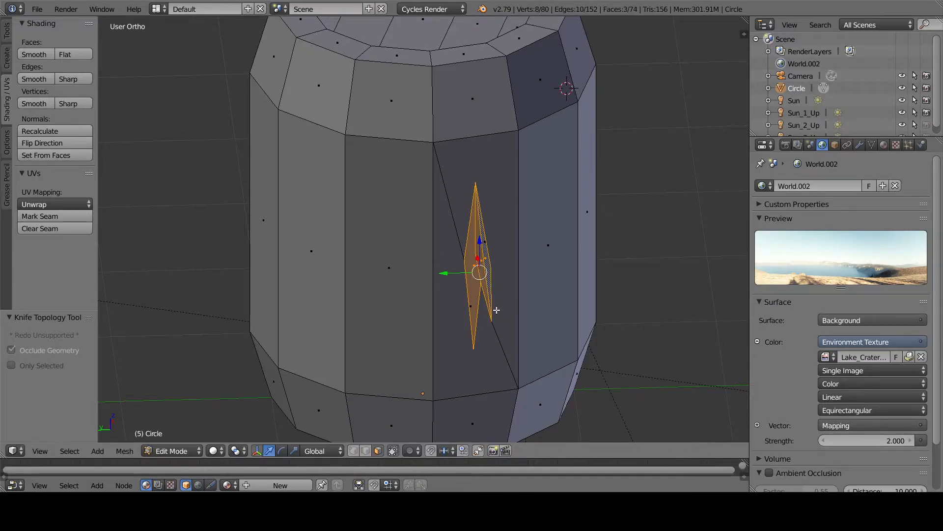
key("k")
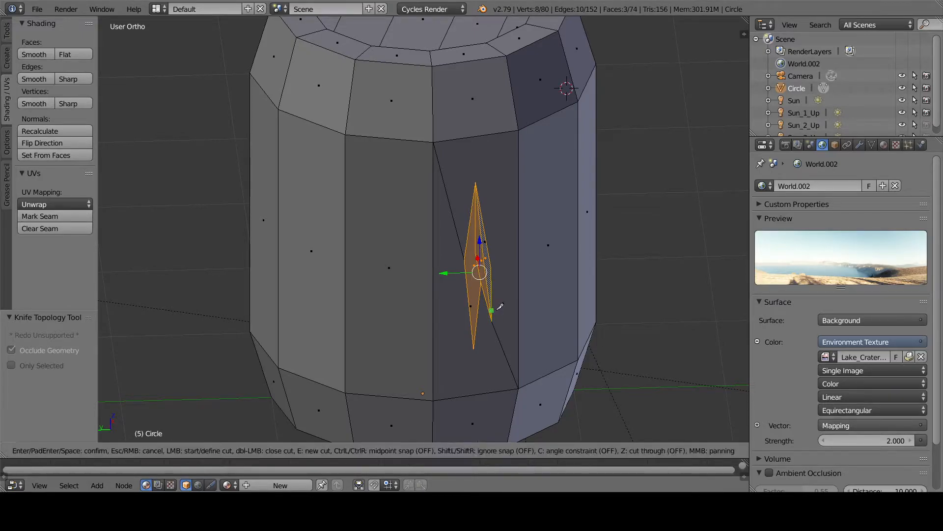
left_click(473, 348)
left_click(477, 253)
key("Return")
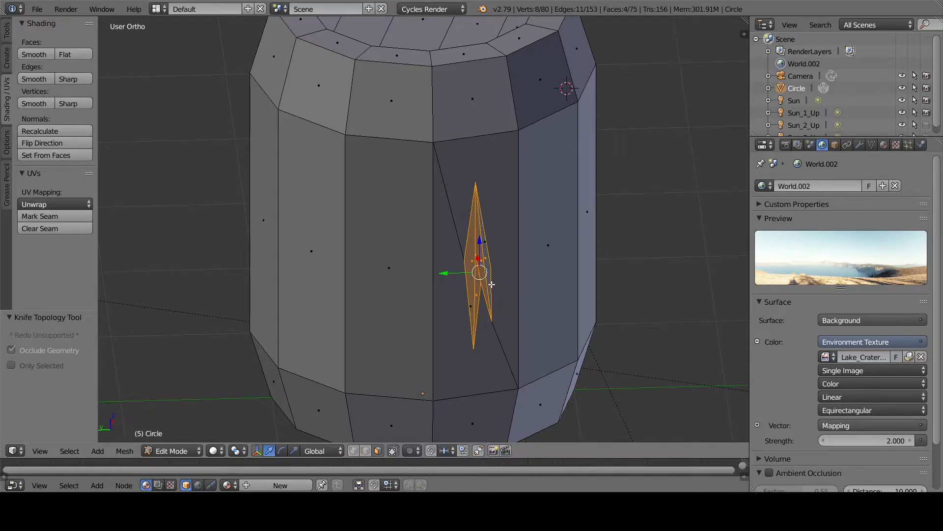
Knife-cut short edges joining the crack's two inner vertices to the nearest side corners of its outline.
scroll(521, 276, "up", 4)
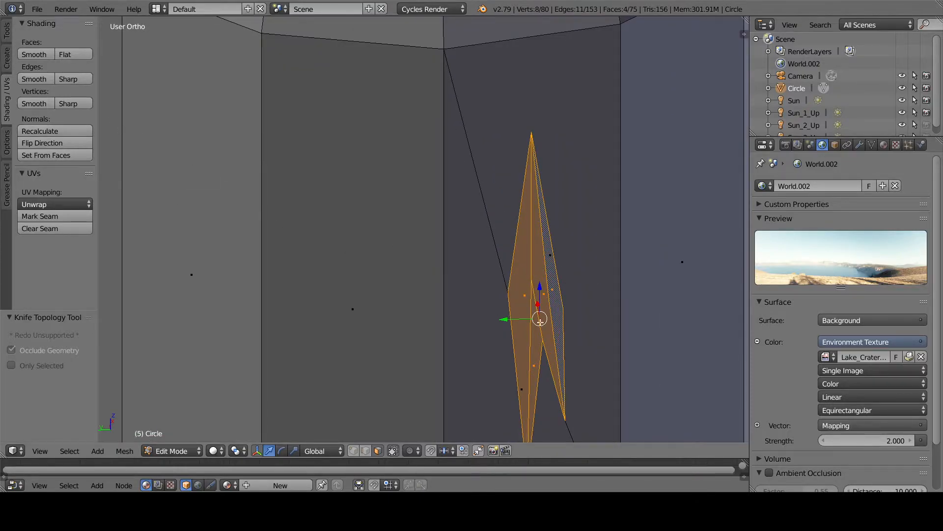
key("k")
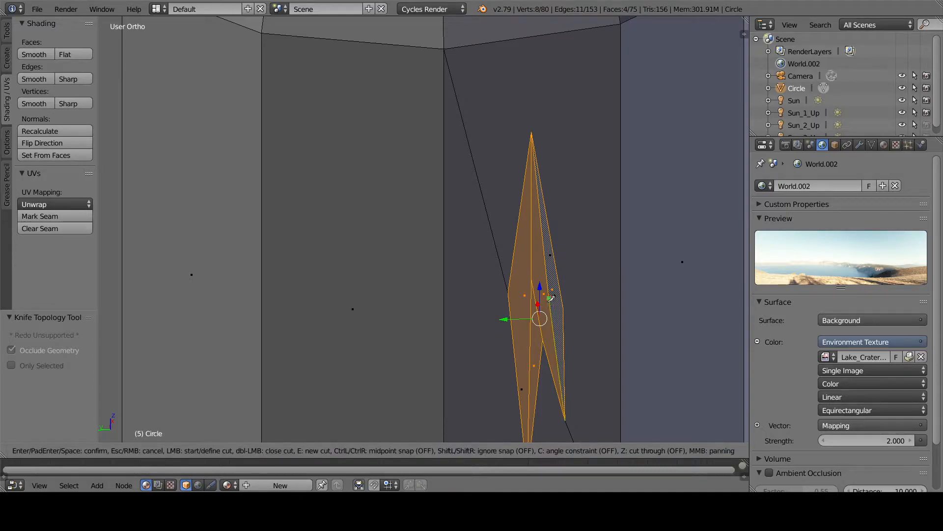
left_click(549, 298)
left_click(563, 305)
key("Return")
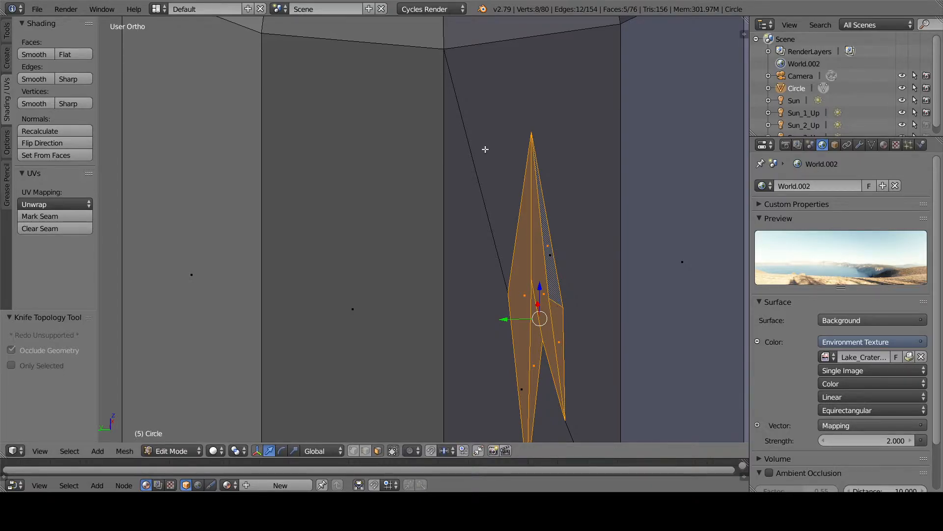
key("k")
left_click(532, 278)
left_click(510, 291)
key("Return")
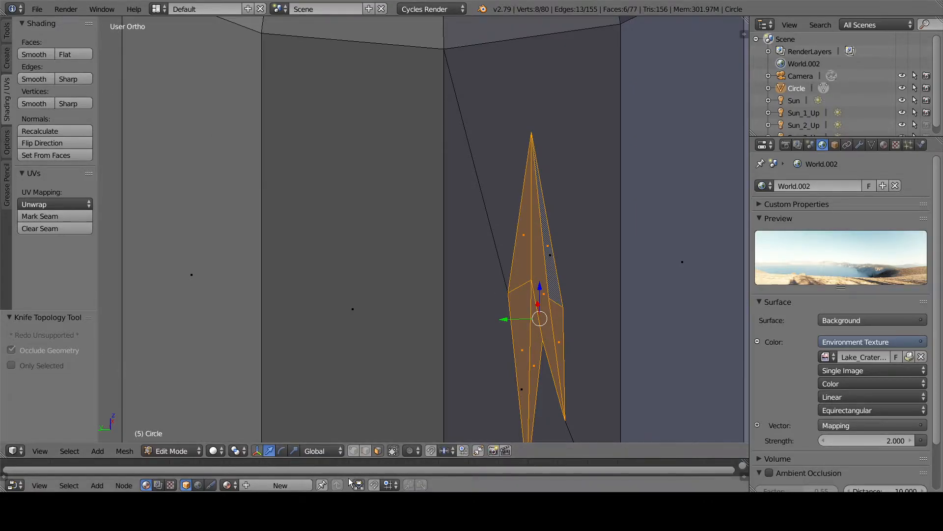
Select the crack's two inner vertices and move them about 0.055 along X into the barrel.
middle_click_drag(538, 337, 511, 265)
middle_click_drag(288, 175, 594, 185)
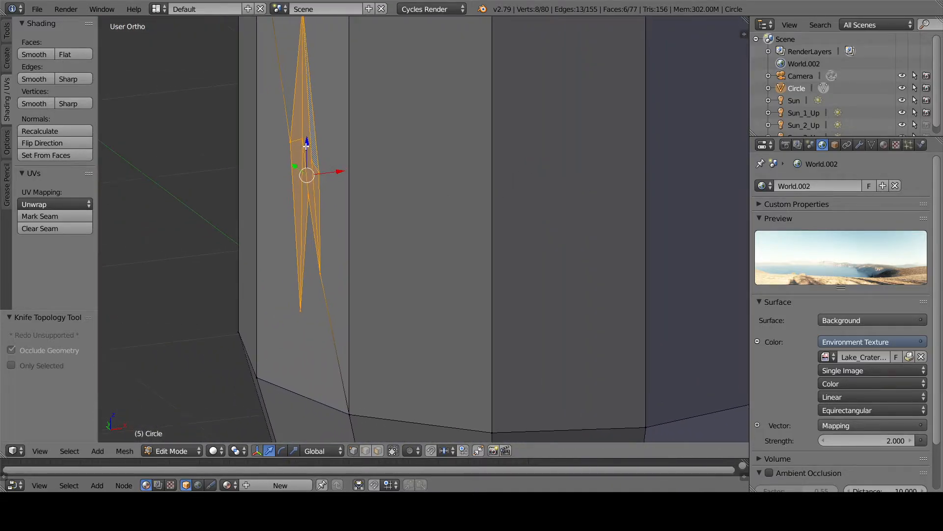
left_click(302, 139)
left_click(311, 160, "shift")
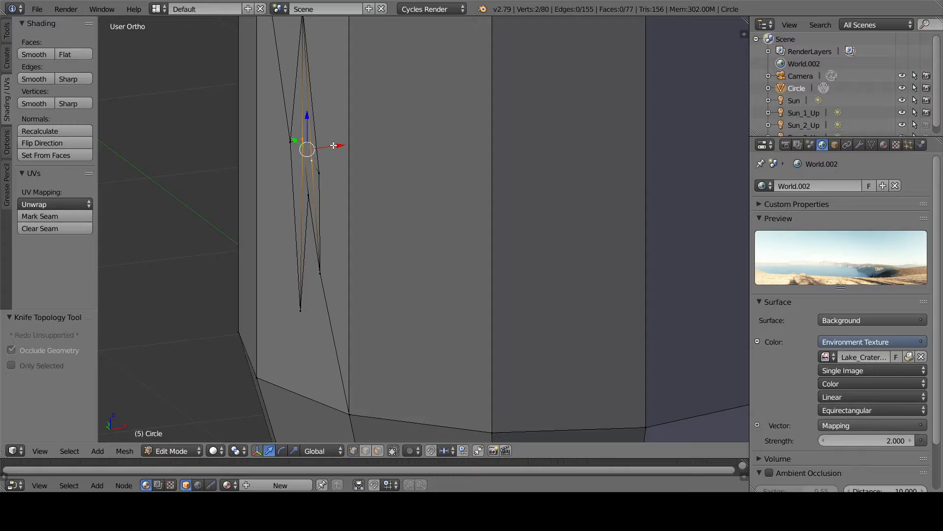
key("g")
key("x")
left_click(347, 138)
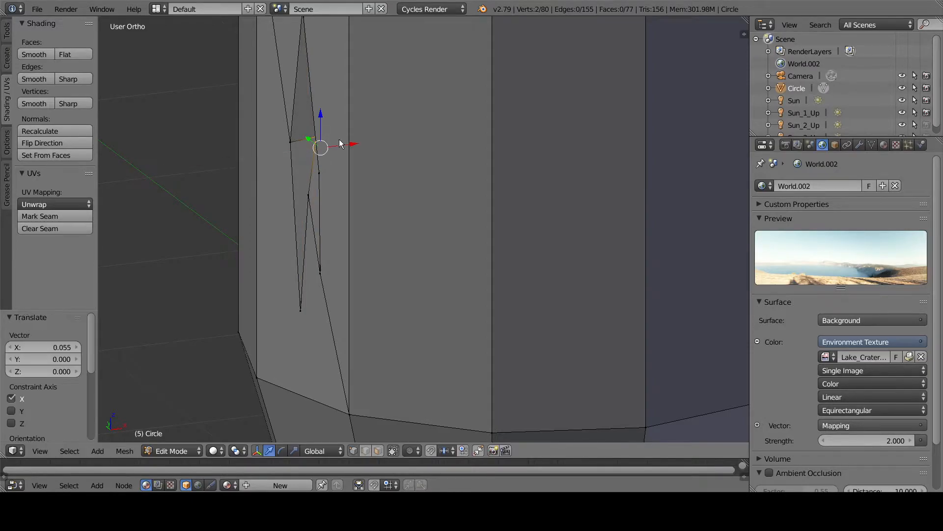
Return to Object Mode and examine the depth and shape of the crack from several angles.
key("Tab")
scroll(340, 147, "down", 3)
middle_click_drag(340, 149, 447, 164)
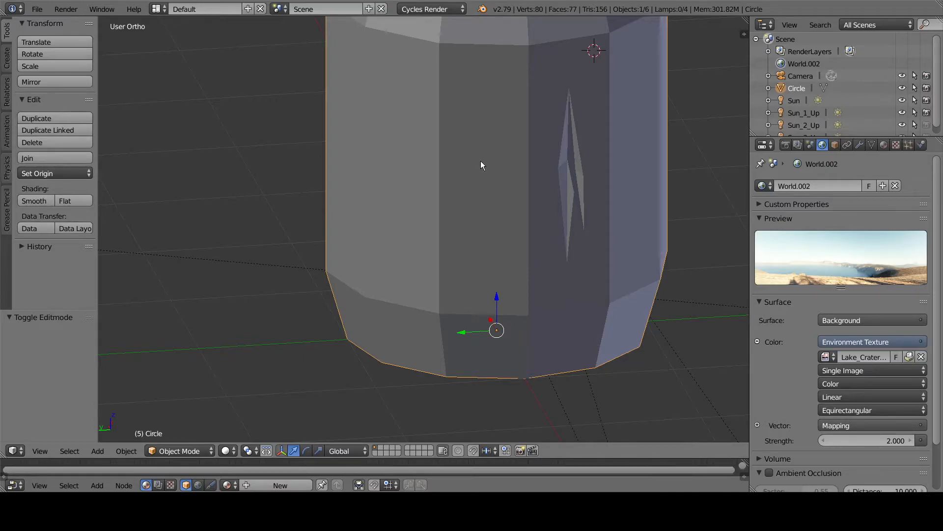
middle_click_drag(613, 173, 567, 192)
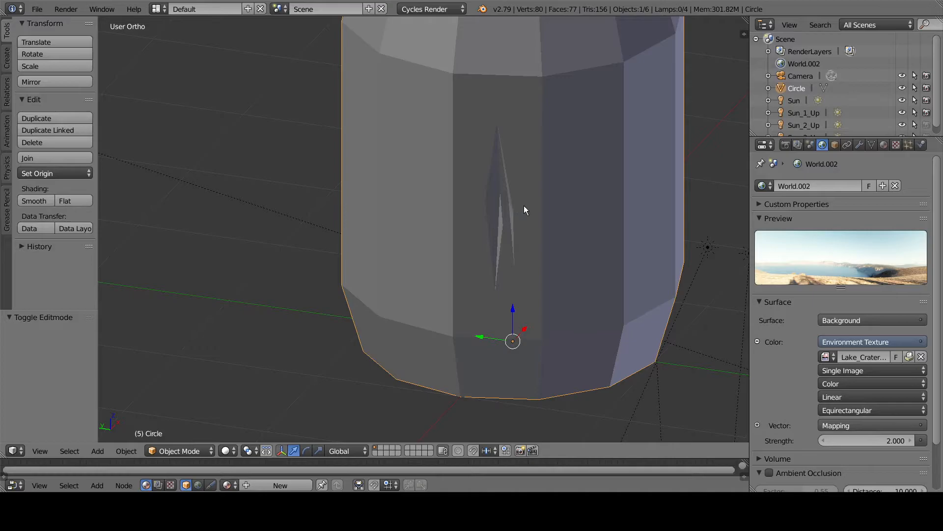
middle_click_drag(519, 194, 555, 143)
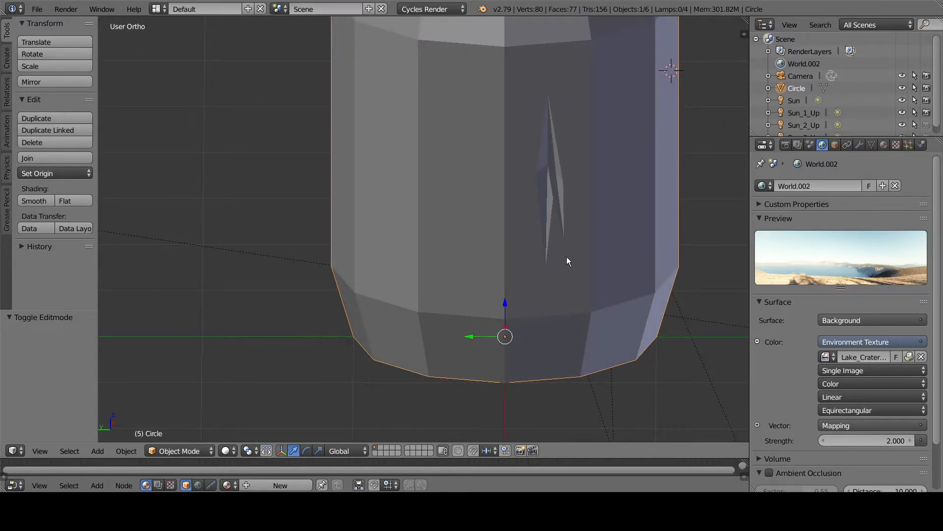
middle_click_drag(590, 282, 527, 277)
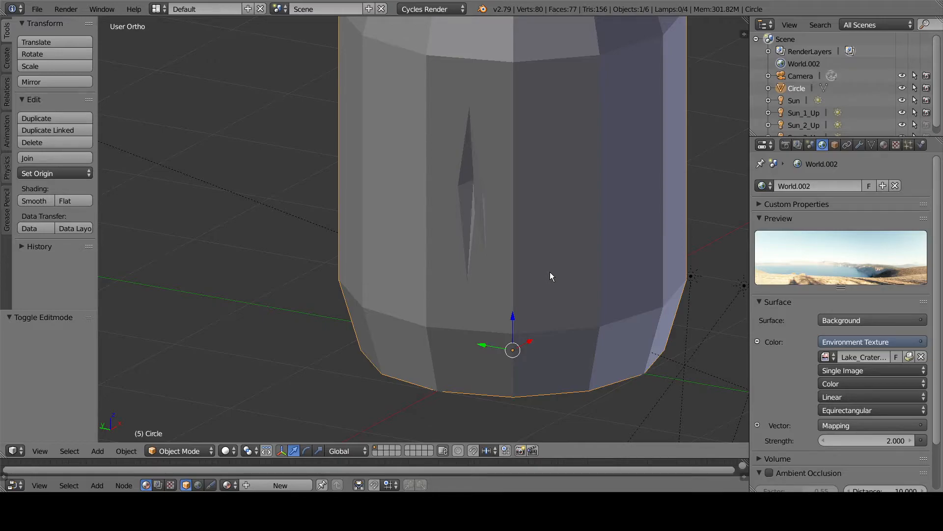
Enter Edit Mode and knife-cut a small closed four-sided notch outline across the barrel's upper rim edge, with its long tip on the side face.
middle_click_drag(425, 130, 502, 177)
scroll(460, 154, "up", 5)
key("Tab")
middle_click_drag(460, 154, 460, 180, "ctrl")
key("k")
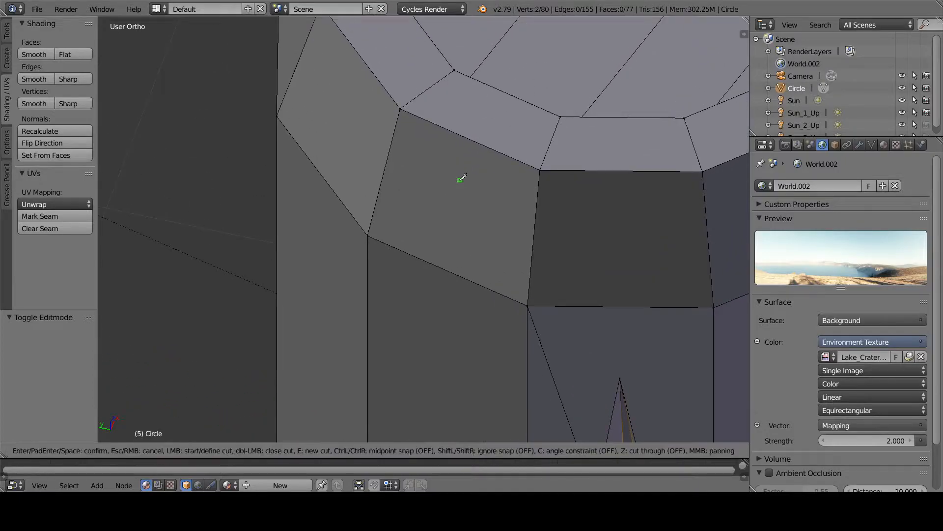
left_click(449, 130)
left_click(474, 119)
left_click(480, 144)
left_click(466, 182)
left_click(449, 130)
key("Return")
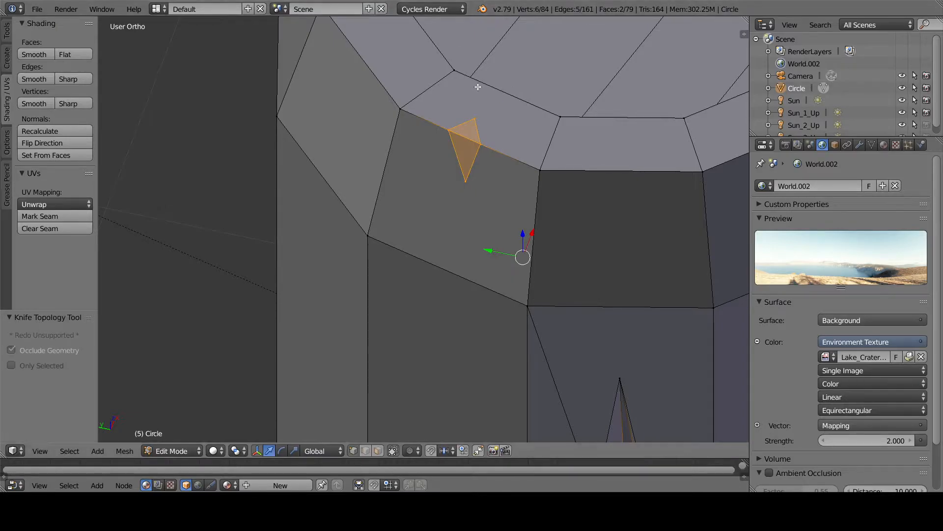
Select an inner edge of the rim notch outline and delete it to open a hole.
key("2")
right_click(464, 137)
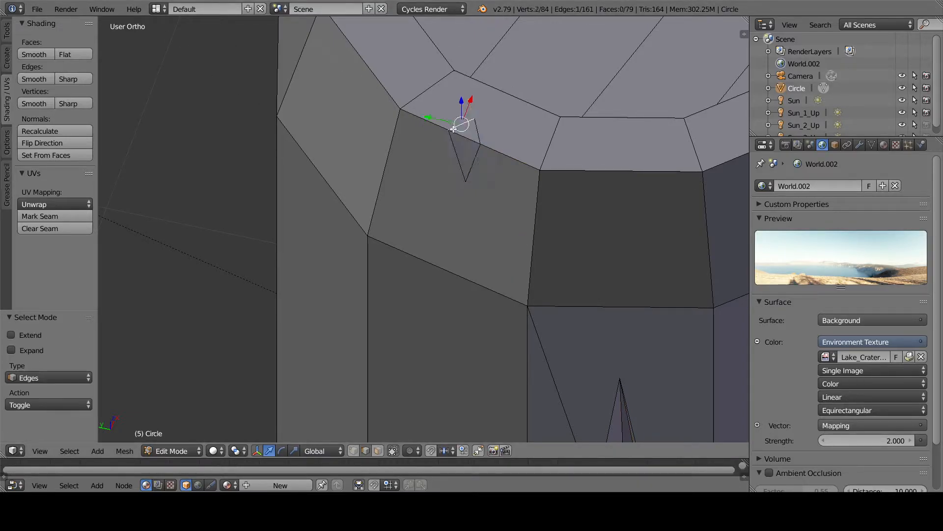
key("x")
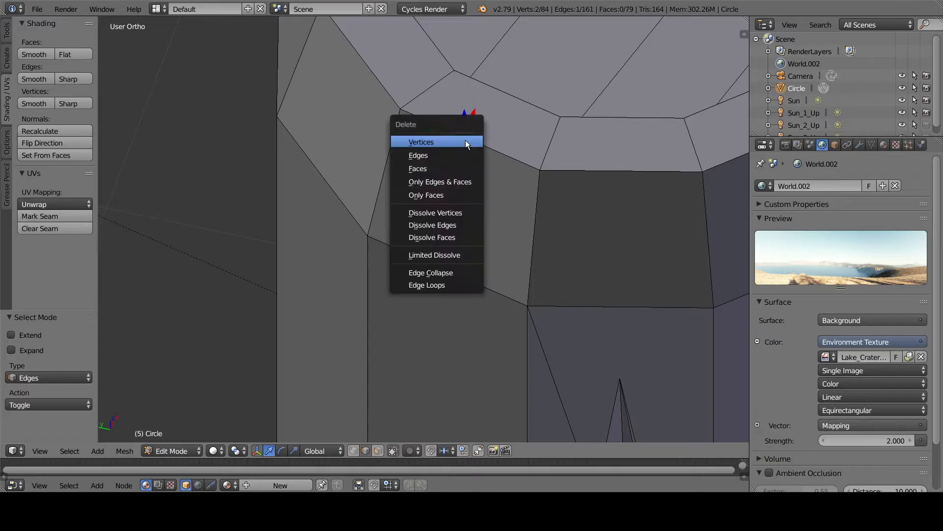
left_click(426, 155)
Join the notch's upper and lower tip vertices with a new edge.
middle_click_drag(426, 156, 400, 143)
key("1")
right_click(500, 107)
right_click(489, 168, "shift")
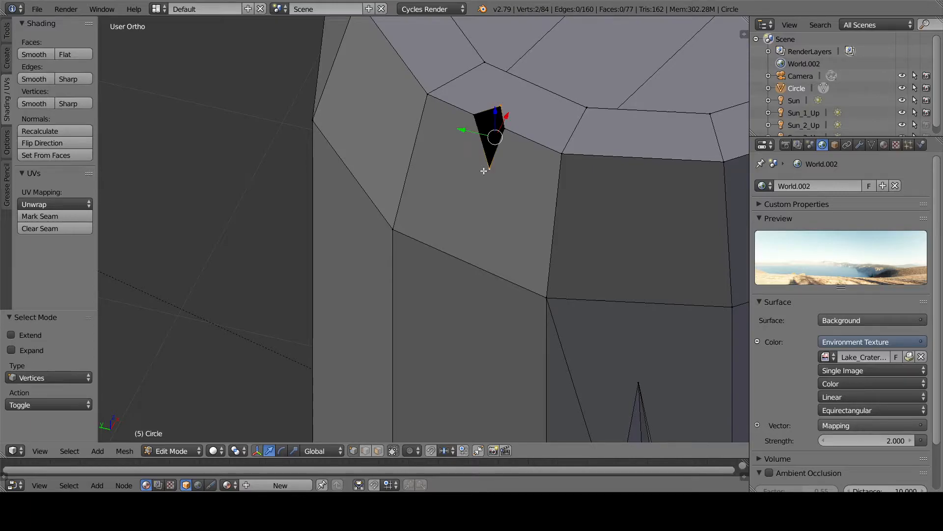
right_click(500, 111)
right_click(488, 174, "shift")
key("f")
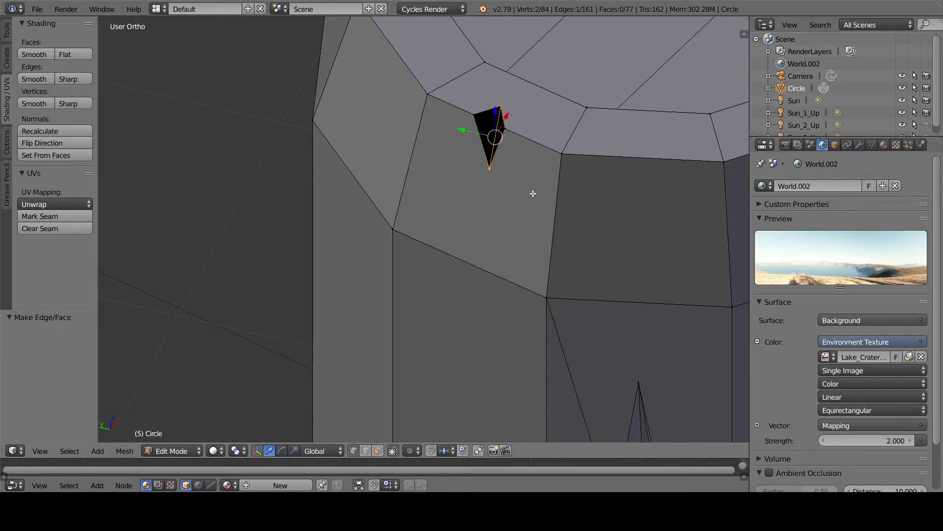
Fill triangular faces on both sides of the notch's new edge, and clear the selection.
right_click(512, 130, "shift")
key("f")
right_click(492, 164)
right_click(501, 107, "shift")
right_click(479, 121, "shift")
key("f")
key("a")
scroll(501, 186, "down", 5)
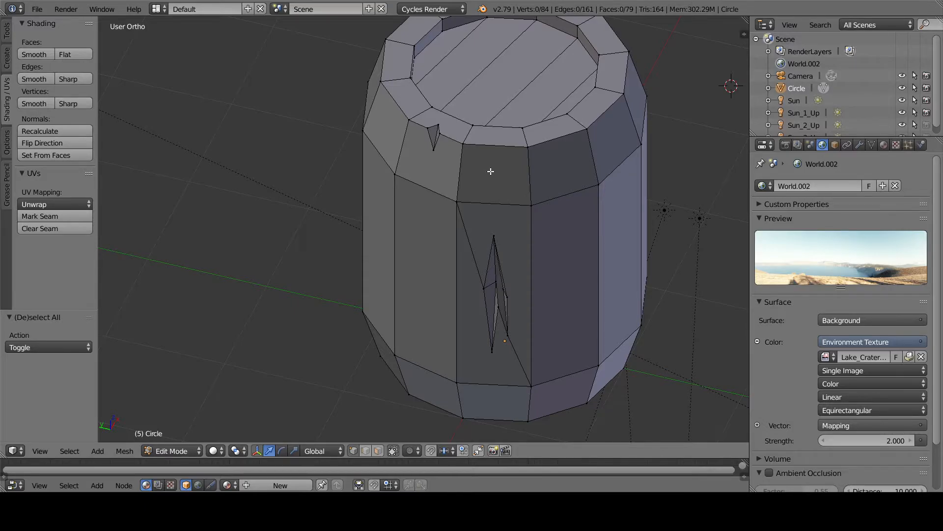
Knife-cut an irregular C-shaped outline across a vertical edge near the middle of the barrel wall, beside the crack.
middle_click_drag(539, 208, 565, 207)
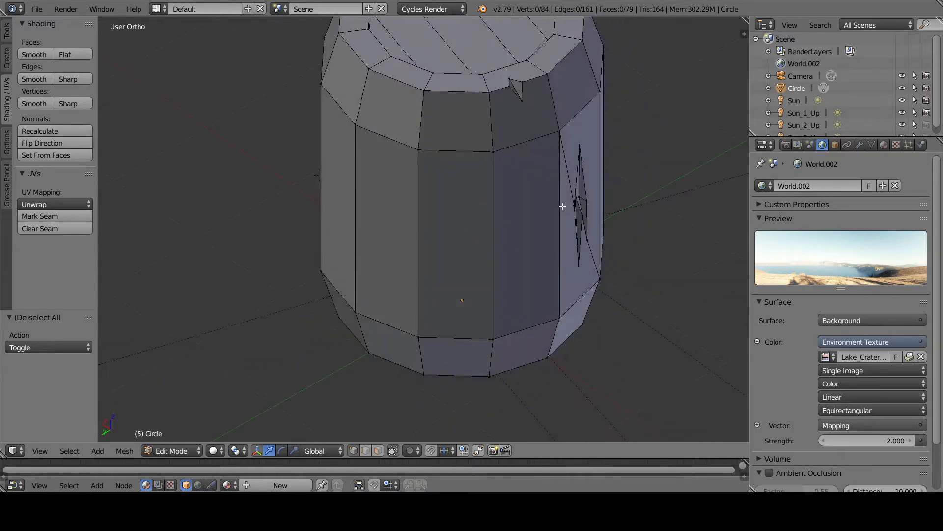
scroll(528, 159, "up", 2)
middle_click_drag(469, 187, 493, 213, "shift")
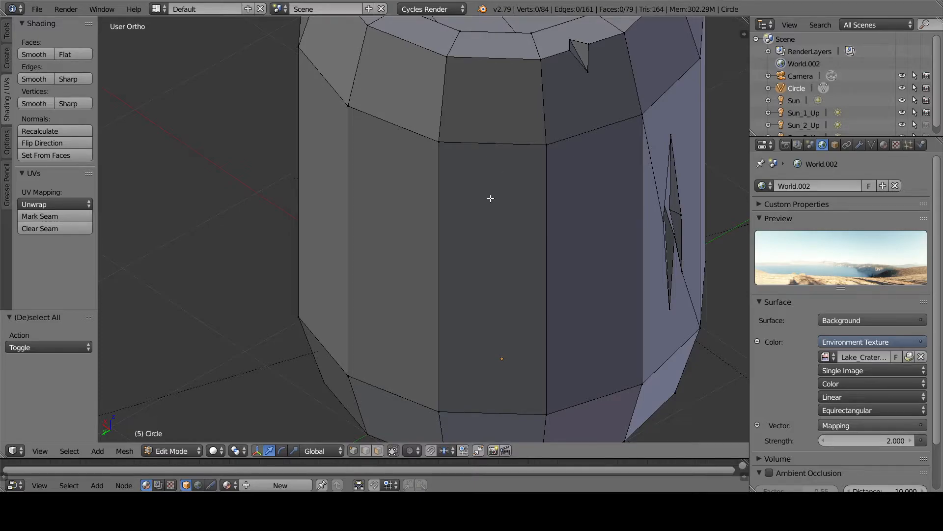
key("k")
left_click(504, 249)
left_click(494, 285)
left_click(509, 307)
left_click(566, 294)
left_click(547, 269)
left_click(532, 262)
left_click(566, 236)
left_click(566, 222)
key("Return")
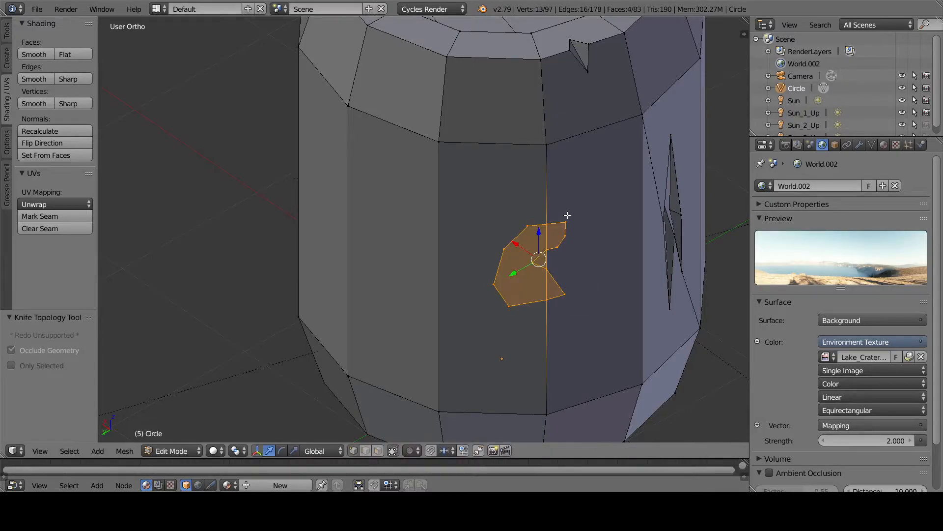
Select the three faces inside the C-shaped outline in face select mode.
middle_click_drag(568, 248, 513, 264)
scroll(514, 264, "up", 1)
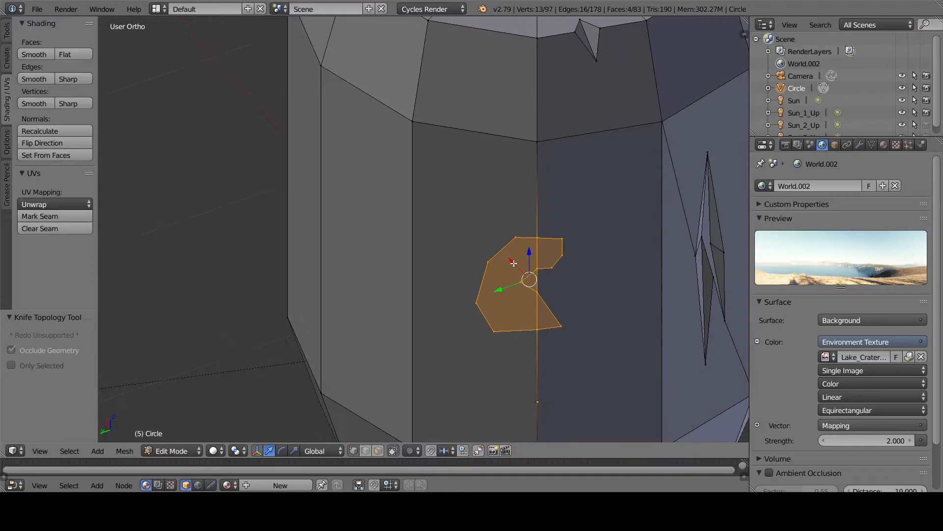
key("ctrl+Tab")
key("3")
right_click(551, 254)
right_click(508, 291, "shift")
right_click(543, 316, "shift")
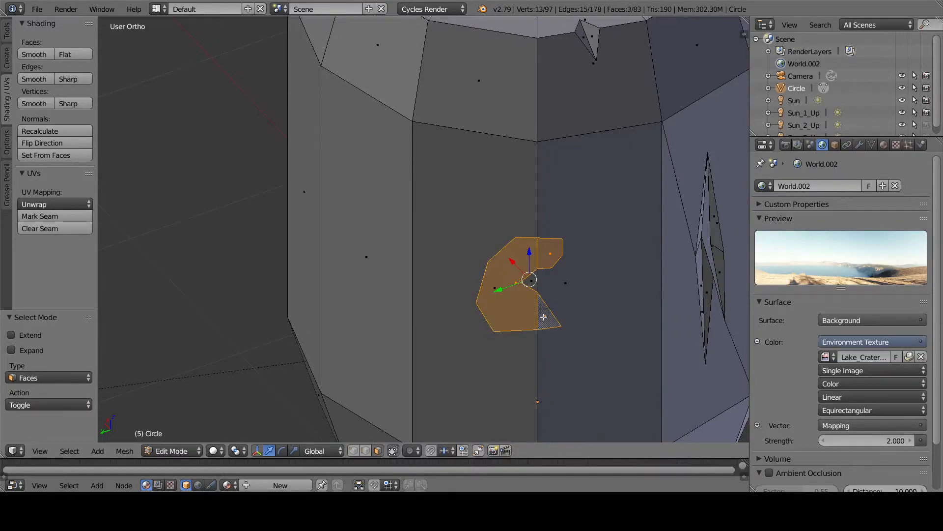
Extrude the C-shaped faces in place and move them into the barrel by about 0.041 in X and -0.020 in Y.
key("e")
right_click(575, 316)
middle_click_drag(575, 316, 565, 341)
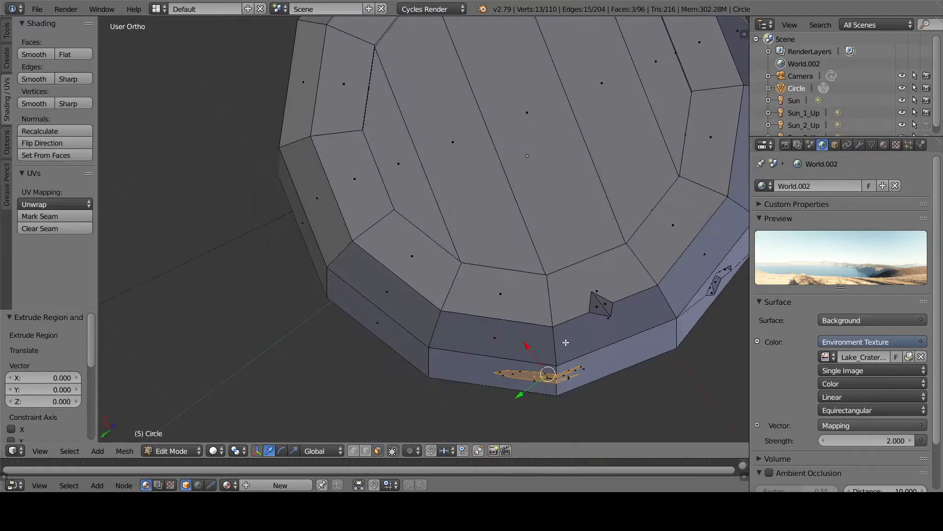
key("g")
left_click(570, 337)
key("KP_Decimal")
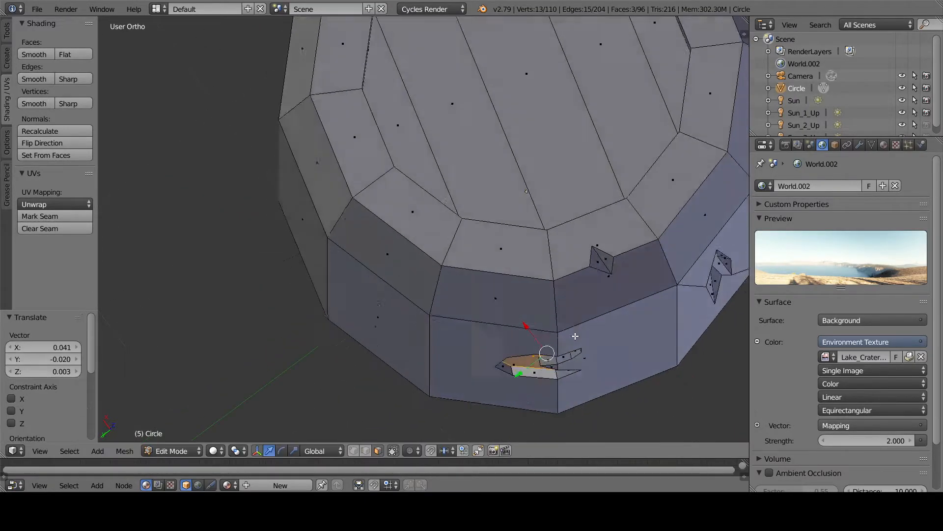
Scale the recessed C-shaped faces down slightly and shift them about -0.006 in Z.
key("s")
left_click(597, 197)
key("g")
left_click(596, 201)
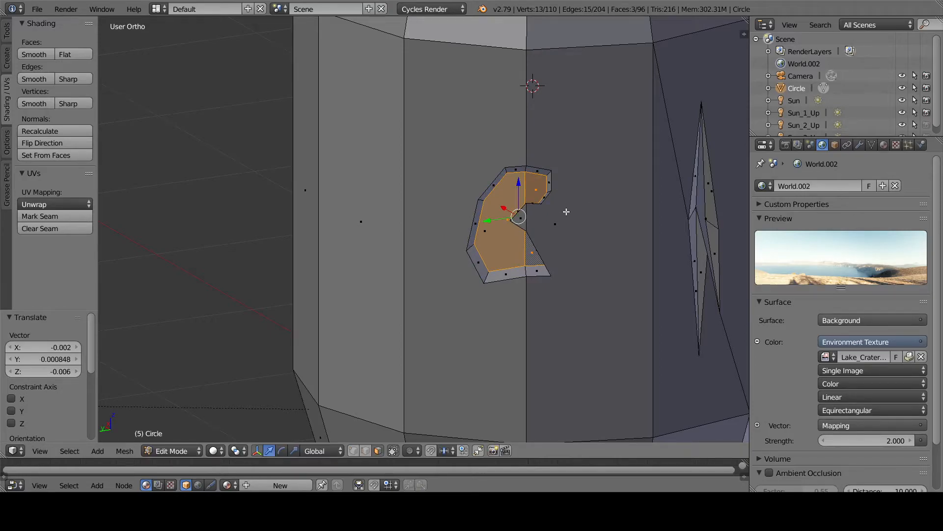
Return to Object Mode and examine the rim notch, the crack and the C-shaped dent from several angles.
scroll(551, 238, "down", 2)
key("Tab")
scroll(543, 250, "down", 2)
middle_click_drag(527, 245, 448, 246)
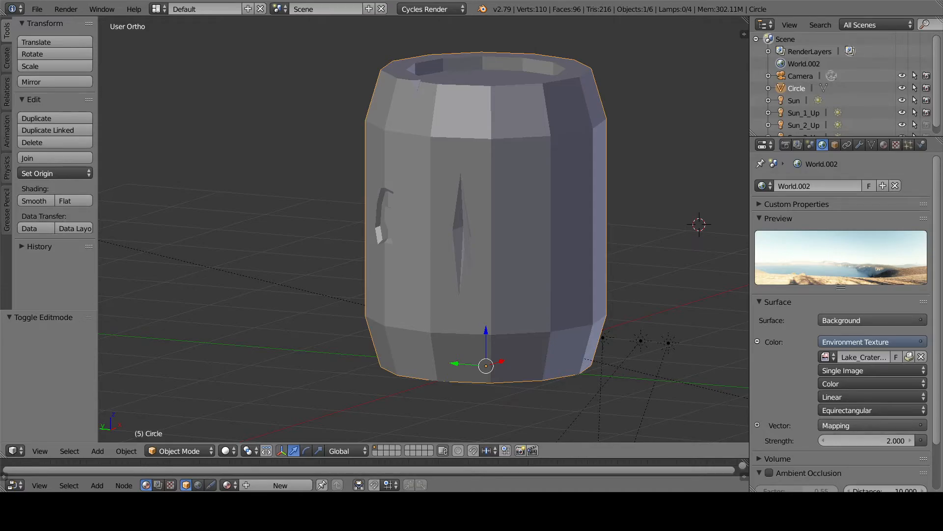
middle_click_drag(470, 288, 470, 273)
middle_click_drag(509, 247, 550, 247)
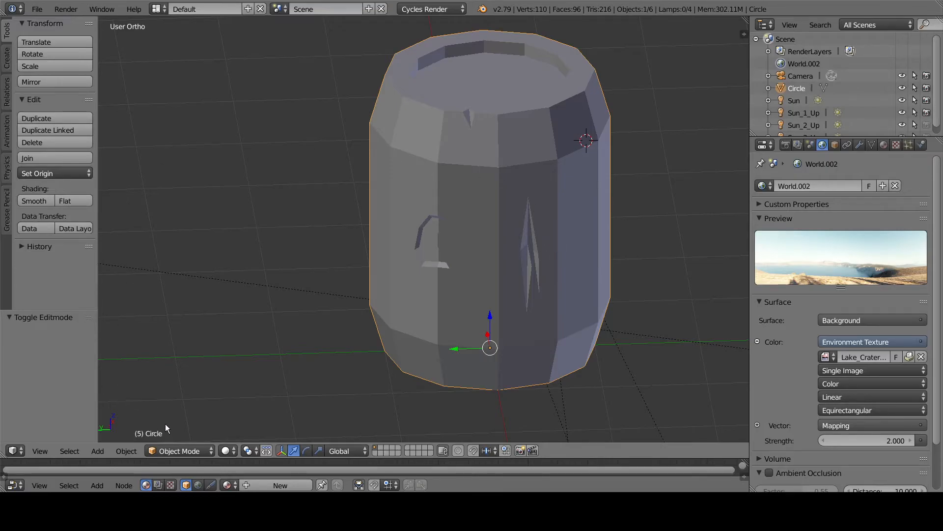
Switch the barrel back to Edit Mode and clear the selection.
left_click(176, 449)
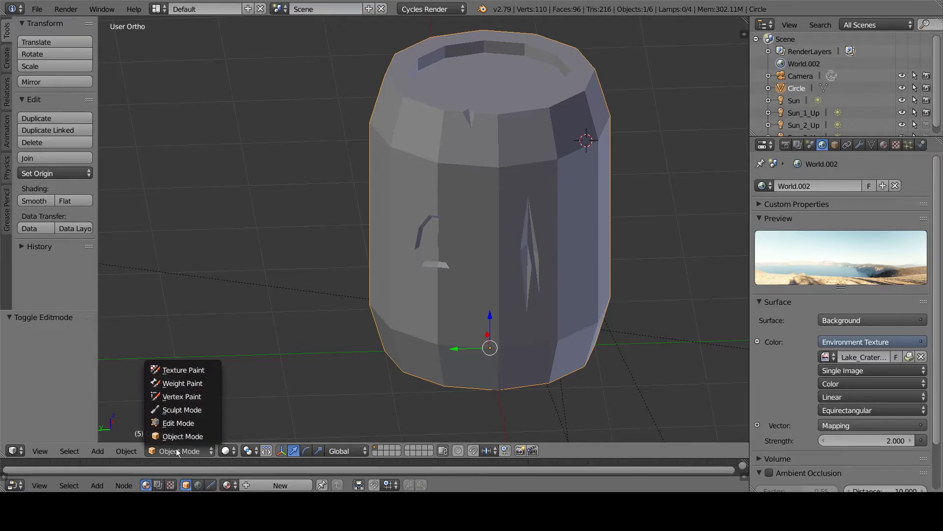
left_click(176, 422)
left_click(305, 185)
middle_click_drag(295, 185, 373, 175)
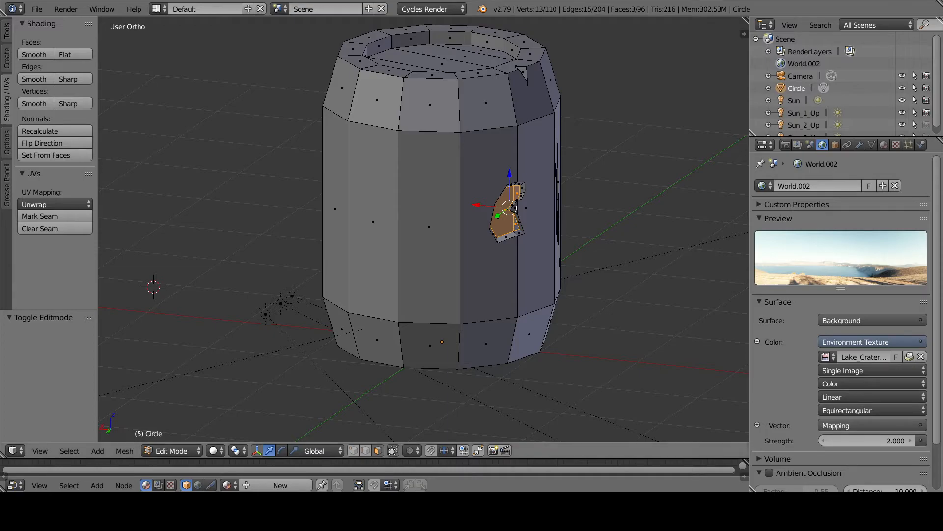
scroll(423, 229, "up", 4)
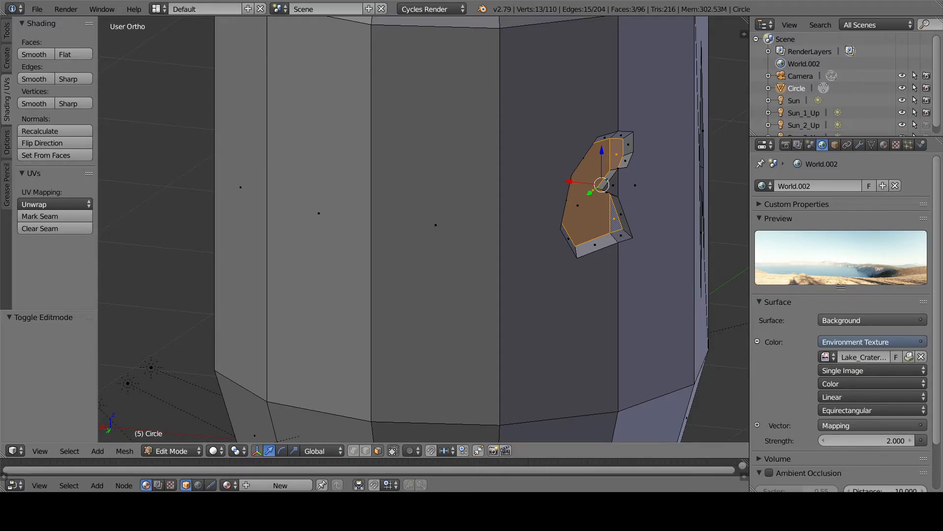
left_click(370, 158)
key("l")
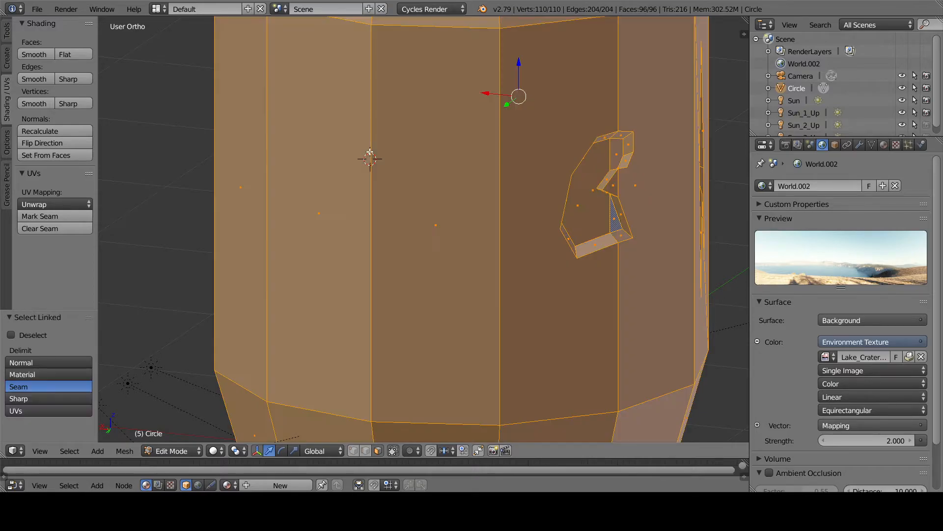
key("grave")
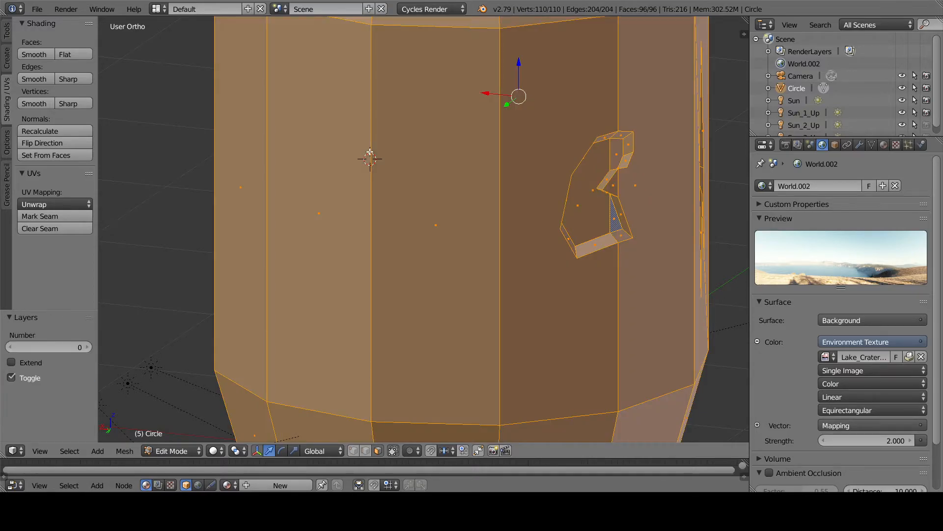
key("a")
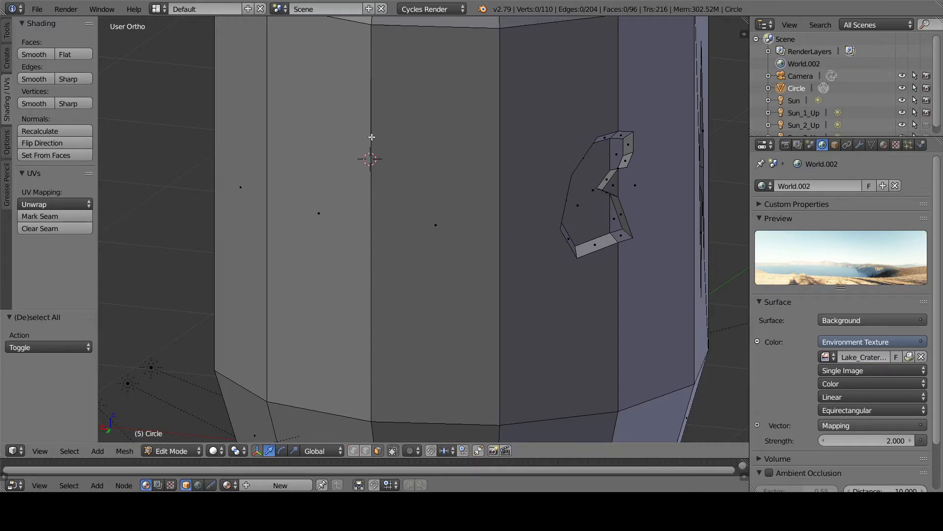
Knife-cut a small closed hexagon across the vertical wall edge two panels away from the C-shaped dent.
key("k")
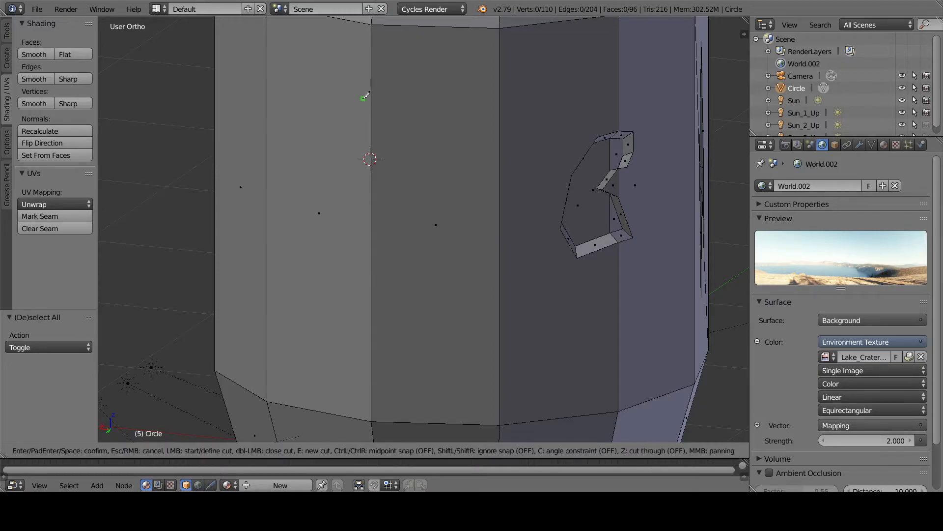
left_click(372, 166)
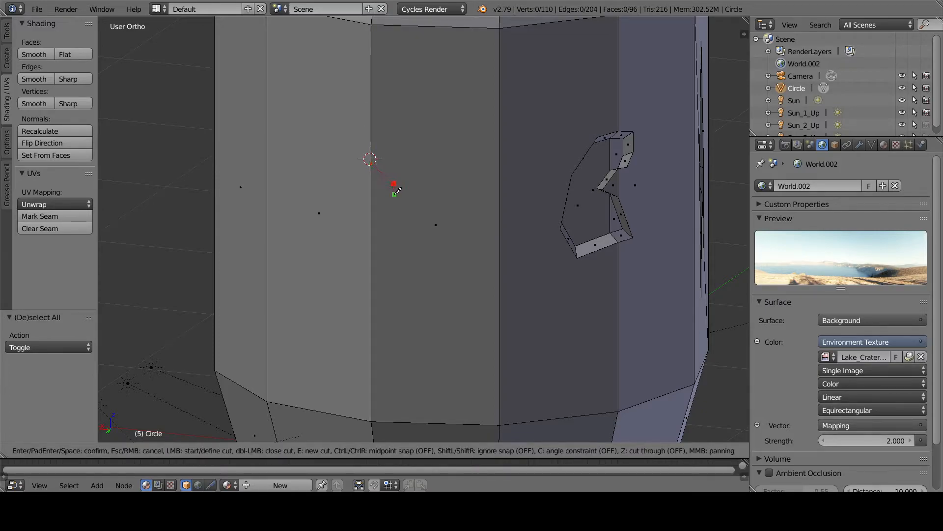
left_click(393, 214)
left_click(371, 227)
left_click(350, 210)
left_click(349, 176)
left_click(372, 164)
key("Return")
Select the two faces inside the hexagon and extrude them about 0.030 into the barrel.
right_click(378, 195)
right_click(396, 192, "shift")
right_click(381, 184)
right_click(367, 193, "shift")
middle_click_drag(423, 163, 434, 182)
key("e")
left_click(442, 226)
Scale the extruded hexagon faces down to taper the hole's rim.
scroll(434, 183, "up", 5)
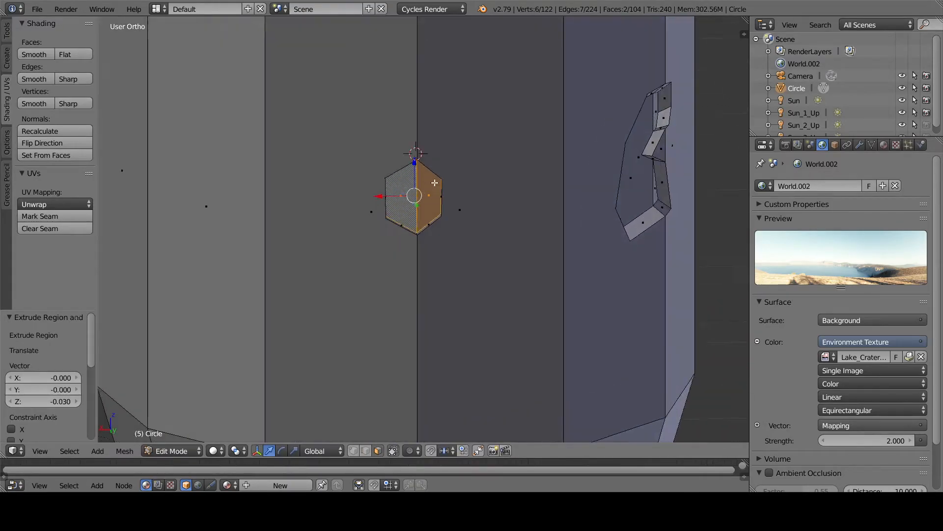
scroll(435, 182, "up", 2)
key("s")
left_click(524, 179)
Extrude the hexagonal hole's inner faces again and scale them to about 0.707.
middle_click_drag(525, 179, 354, 174)
key("e")
left_click(351, 156)
key("s")
left_click(396, 137)
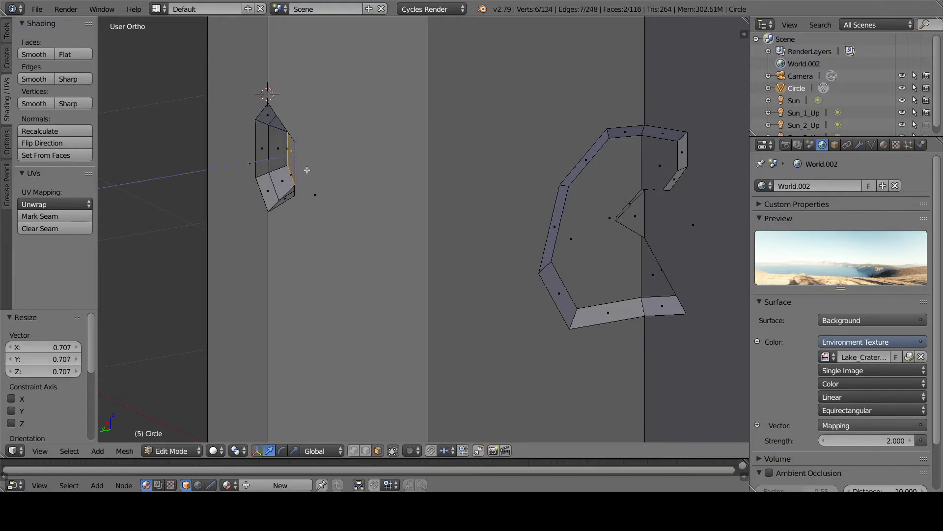
Extrude the hexagonal hole's innermost faces about 0.459 along their normal.
key("e")
left_click(395, 153)
middle_click_drag(442, 146, 359, 178)
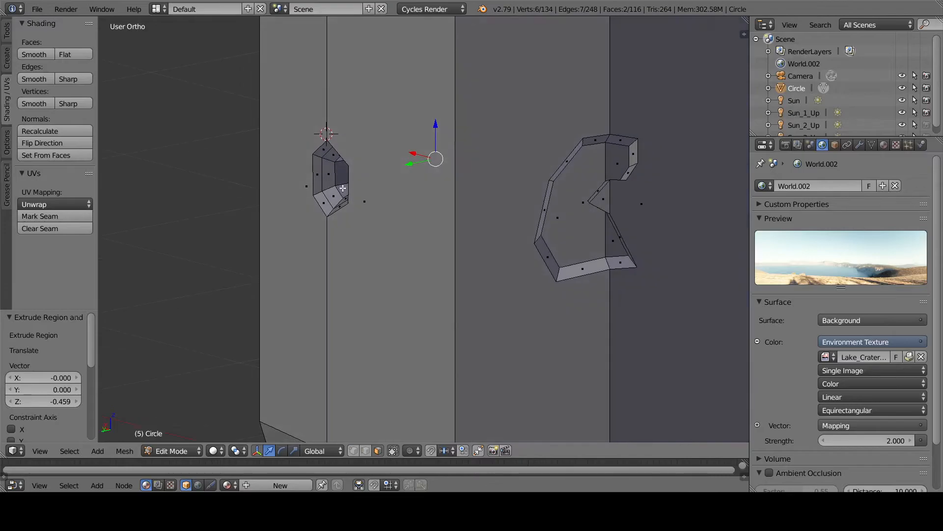
Move the extruded end faces of the hexagonal hole about -0.695 along Y, using wireframe display to see inside.
scroll(358, 178, "down", 3)
mouse_move(410, 198)
middle_mouse_down()
mouse_move(446, 269)
mouse_move(423, 243)
middle_mouse_up()
key("z")
left_click_drag(412, 235, 482, 126)
scroll(465, 155, "down", 4)
key("z")
mouse_move(463, 221)
middle_mouse_down()
mouse_move(478, 171)
mouse_move(436, 149)
mouse_move(507, 160)
middle_mouse_up()
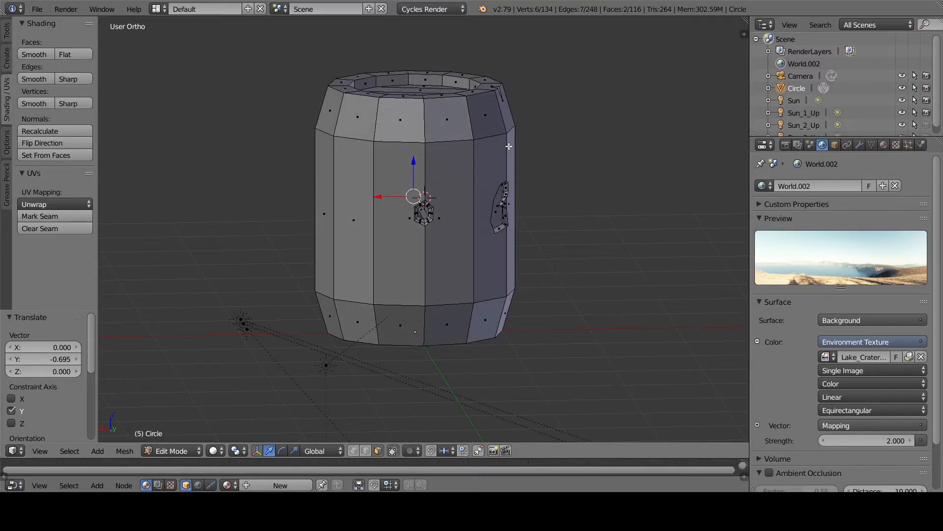
Select the middle edge loop around the hexagonal hole's rim and scale it to about 0.963.
scroll(510, 146, "up", 7)
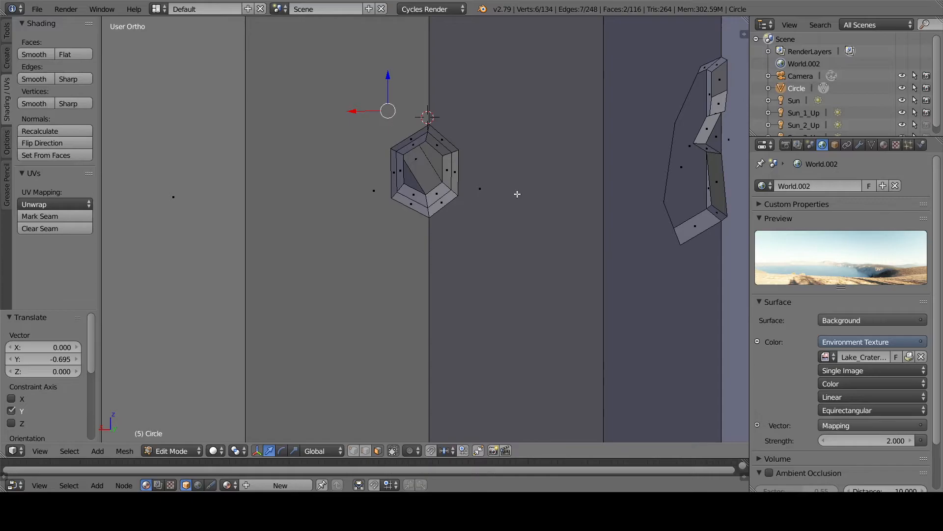
middle_click_drag(490, 167, 472, 158)
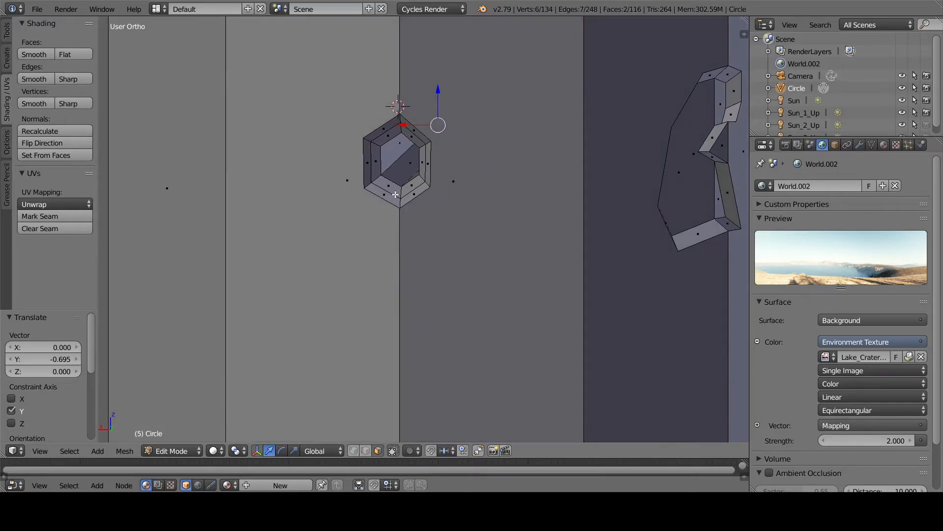
key("ctrl+Tab")
key("2")
right_click(415, 135)
right_click(414, 135, "alt")
scroll(426, 136, "up", 5)
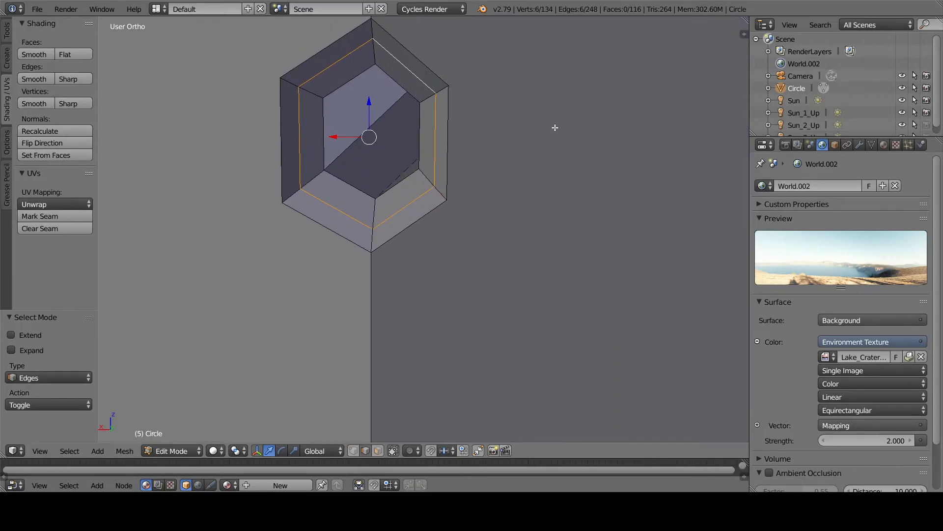
key("s")
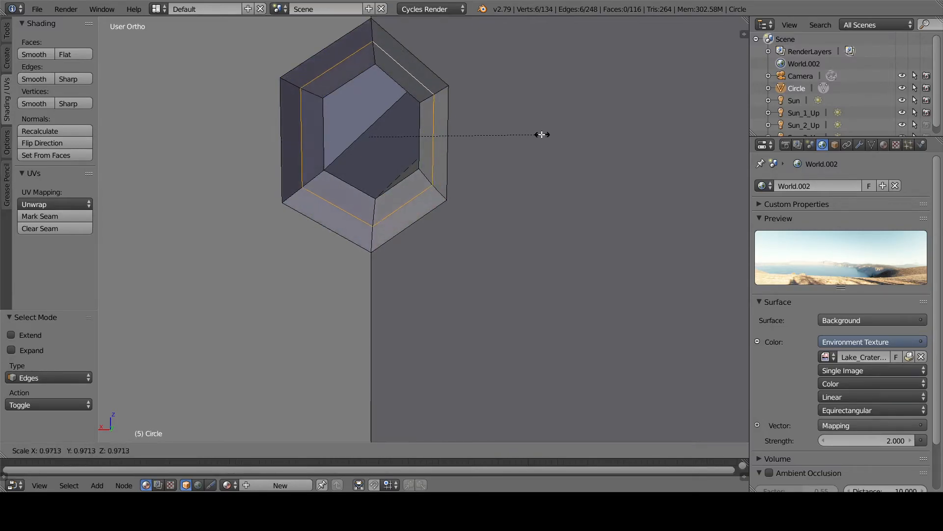
left_click(541, 134)
Bevel the hexagonal hole's middle edge loop with an offset of about 0.010 and one segment.
key("ctrl+b")
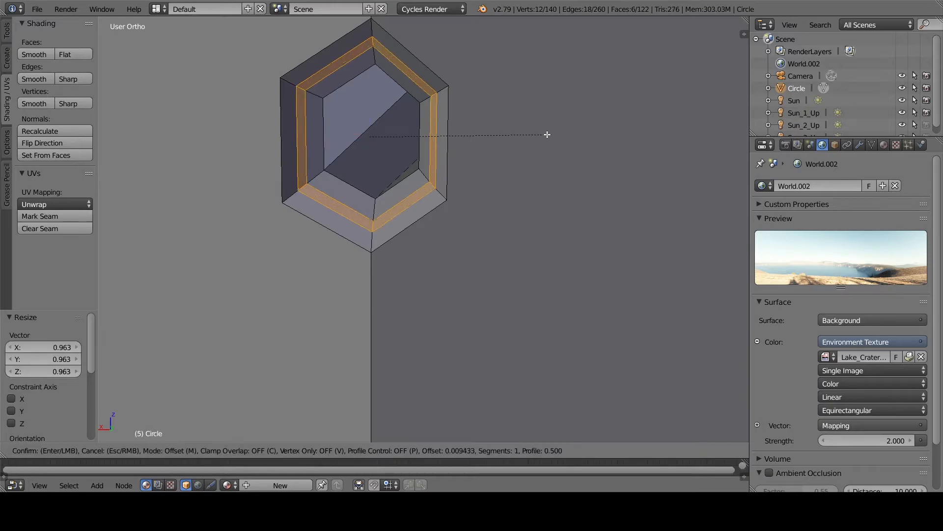
left_click(529, 133)
middle_click_drag(529, 133, 424, 171)
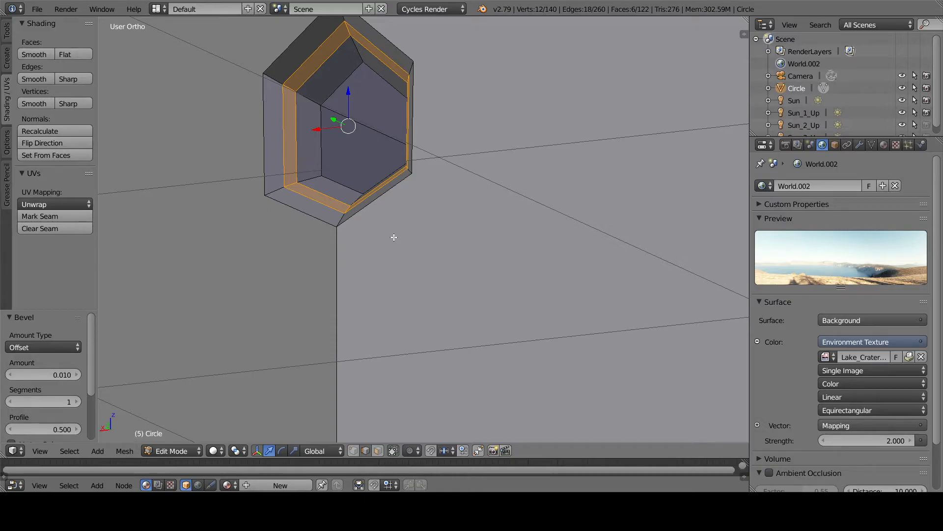
Bevel the hexagonal hole's outer lower edge beside the barrel's vertical seam with an offset of about 0.037 and one segment.
right_click(354, 221)
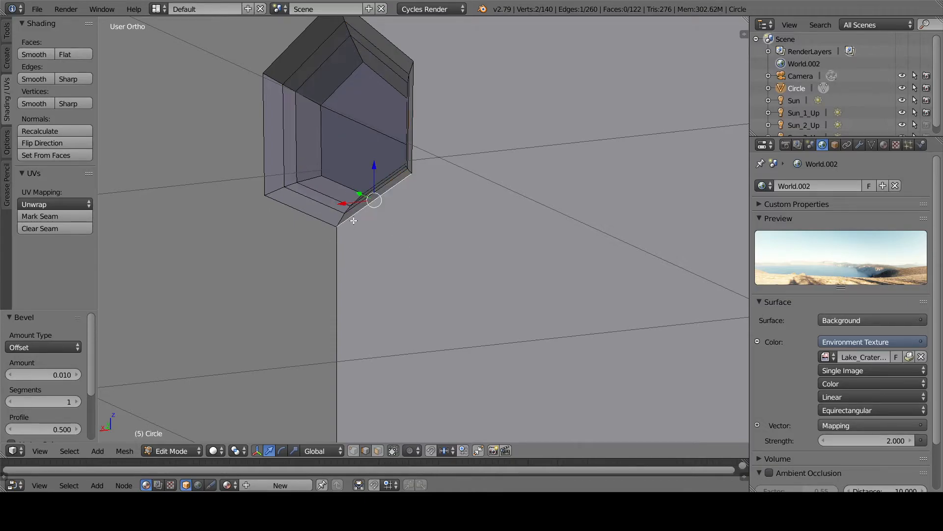
key("ctrl+b")
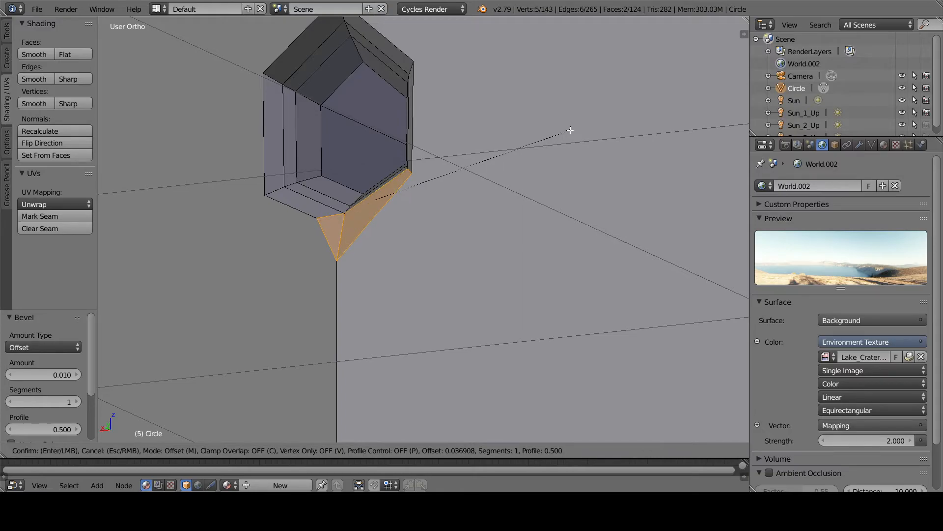
left_click(570, 131)
middle_click_drag(568, 131, 500, 142)
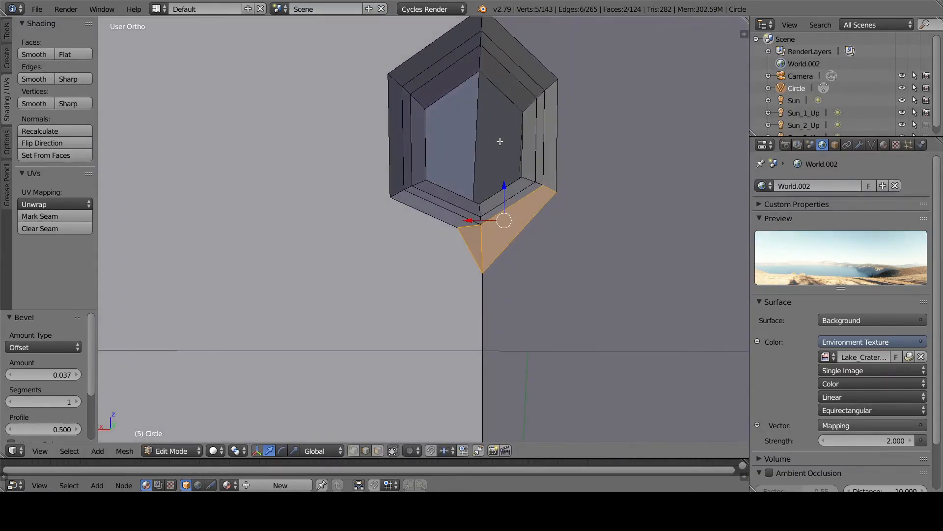
right_click(388, 150)
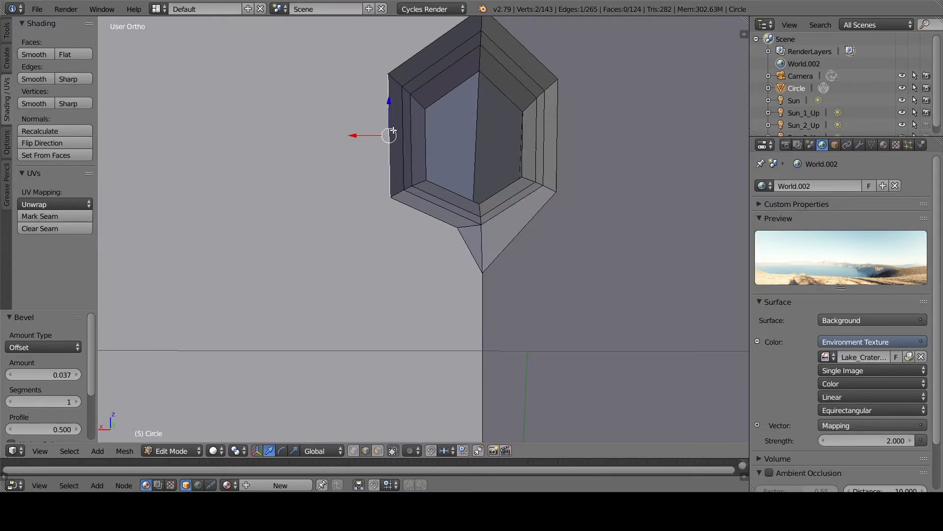
key("ctrl+b")
right_click(445, 117)
Bevel the hexagonal hole's outer upper-left edge with an offset of about 0.024 and one segment.
right_click_drag(422, 46, 422, 43)
key("ctrl+b")
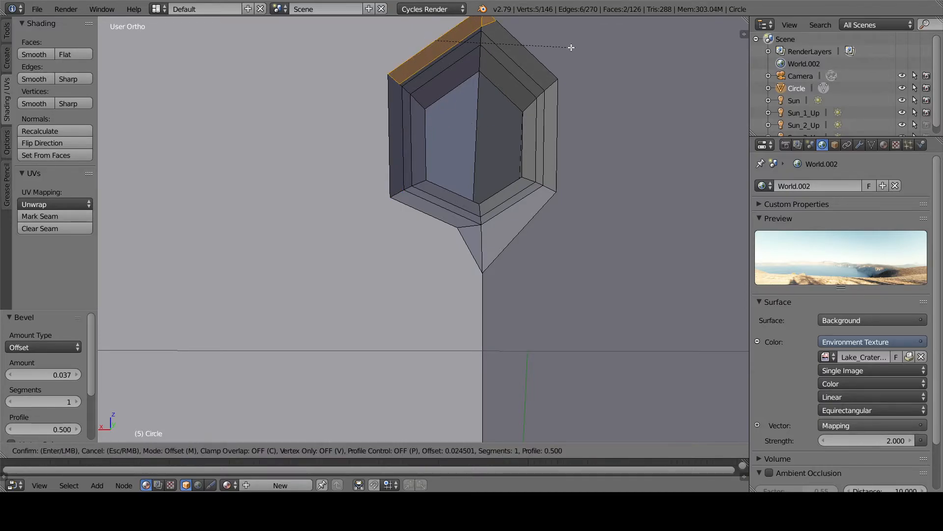
left_click(569, 46)
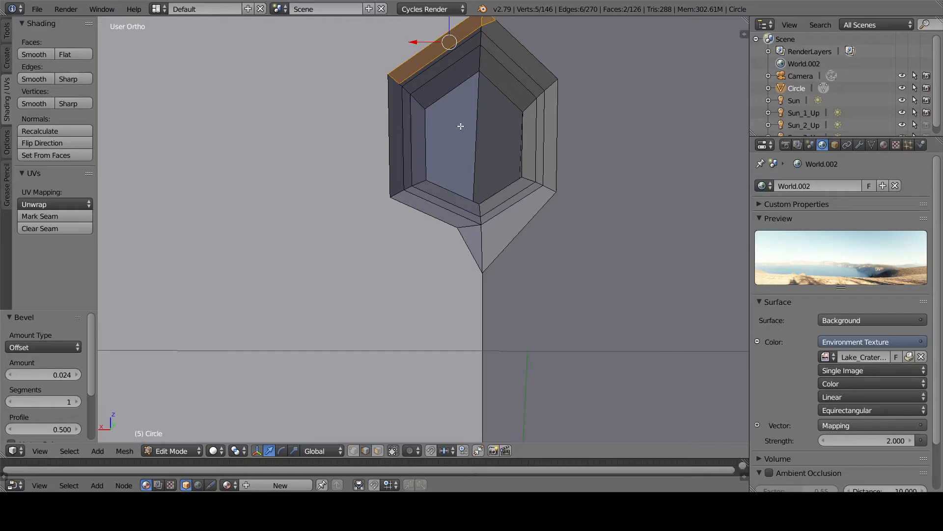
middle_click_drag(448, 146, 438, 183, "shift")
right_click(374, 139)
right_click(382, 108, "shift")
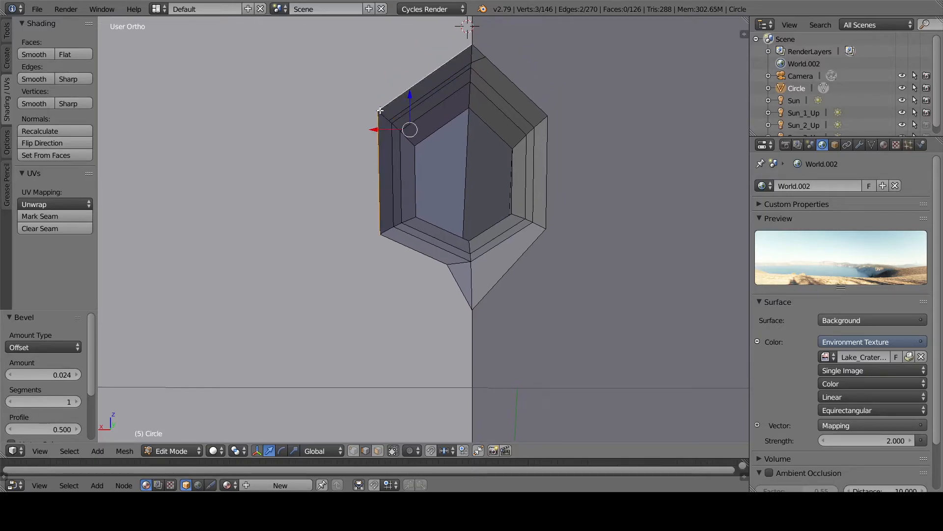
key("ctrl+b")
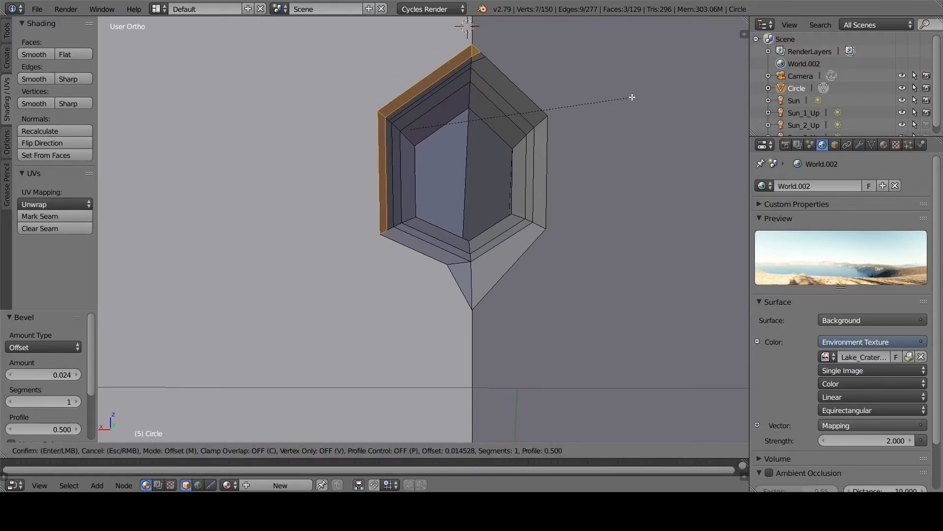
right_click(623, 95)
right_click(396, 240)
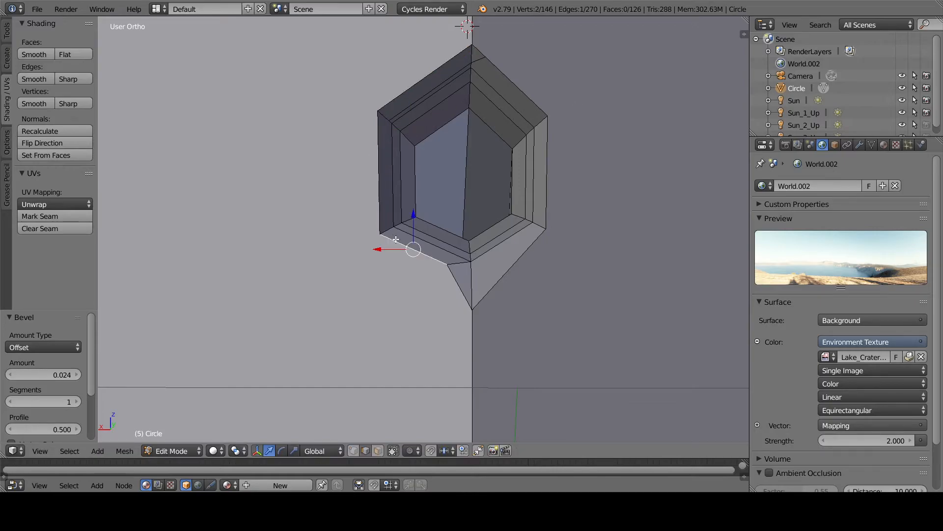
key("ctrl+b")
right_click(475, 239)
right_click(556, 194)
right_click(542, 98)
key("ctrl+b")
right_click(573, 116)
right_click(550, 158)
key("ctrl+b")
right_click(562, 176)
Bevel the slanted edge below the hole's lower-right side with an offset of about 0.030 and one segment.
right_click(506, 272)
key("ctrl+b")
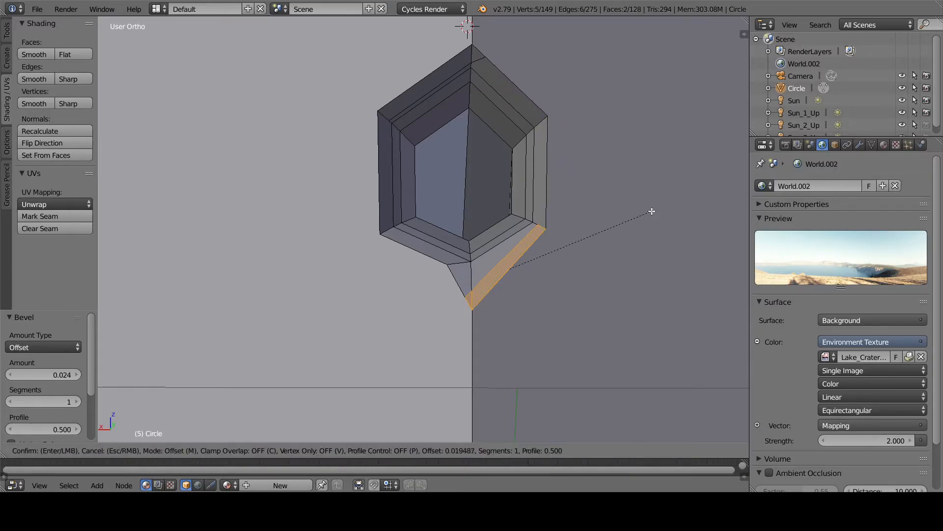
left_click(650, 220)
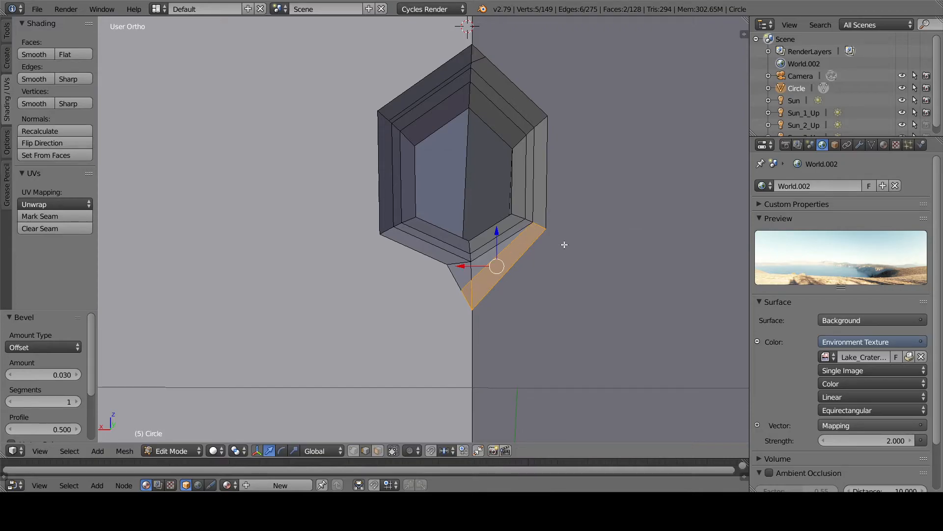
Switch to vertex selection and move the vertex left of the pointed notch below the hole about 0.020 up along Z.
key("ctrl+Tab")
key("1")
right_click(461, 288)
key("g")
key("g")
right_click(491, 272)
key("g")
left_click(489, 259)
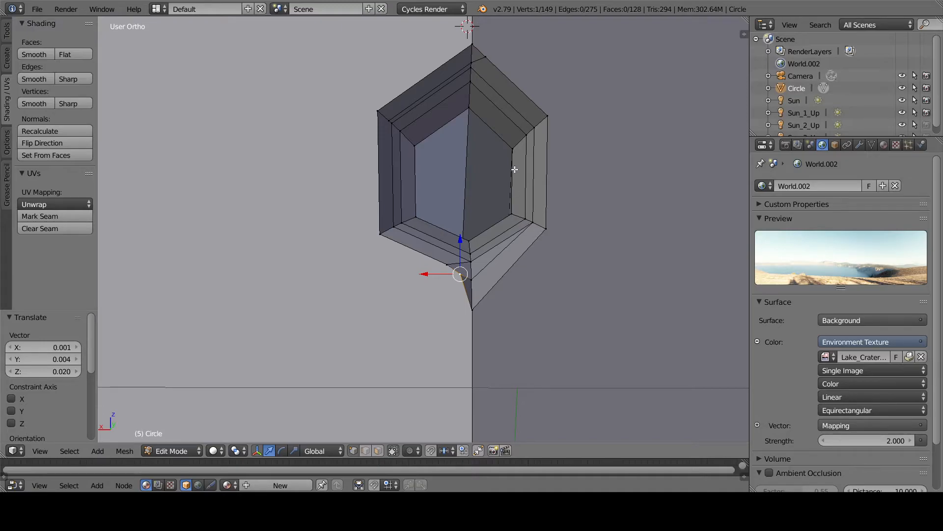
Move the small bevel vertex beside the hole's top corner by about 0.009 in X and -0.005 in Z.
right_click(474, 40)
key("g")
right_click(484, 52)
key("g")
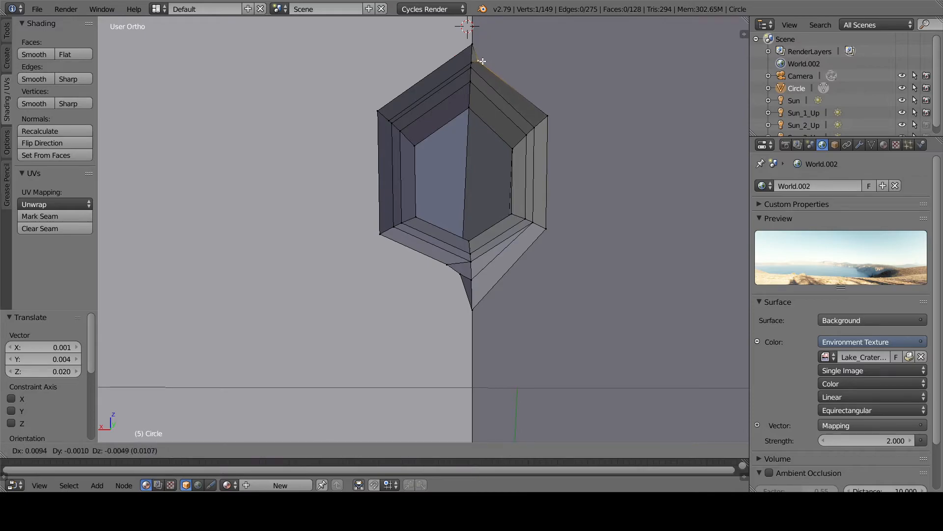
left_click(482, 61)
Select the inner bevel edge loop around the hexagonal hole and dissolve its edges.
scroll(494, 158, "down", 2)
mouse_move(495, 162)
middle_mouse_down()
mouse_move(541, 177)
mouse_move(447, 168)
mouse_move(491, 177)
middle_mouse_up()
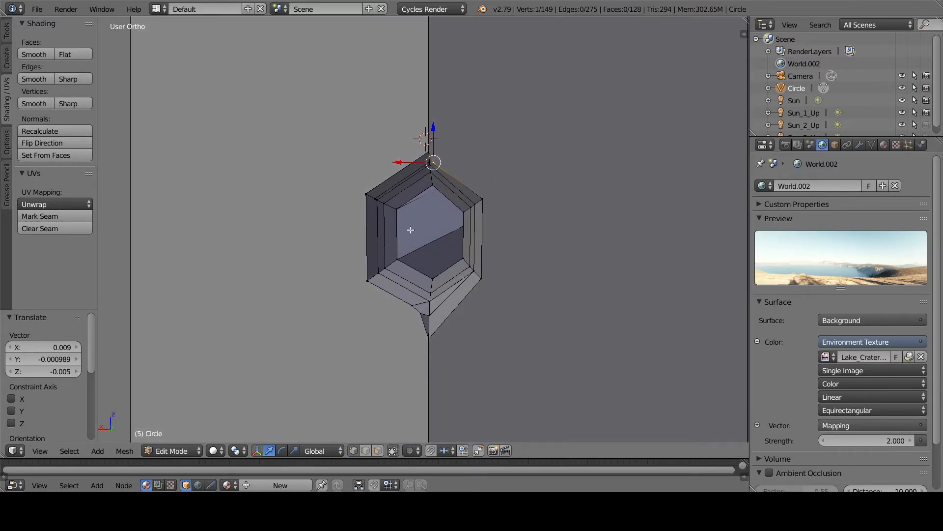
right_click(413, 279, "alt")
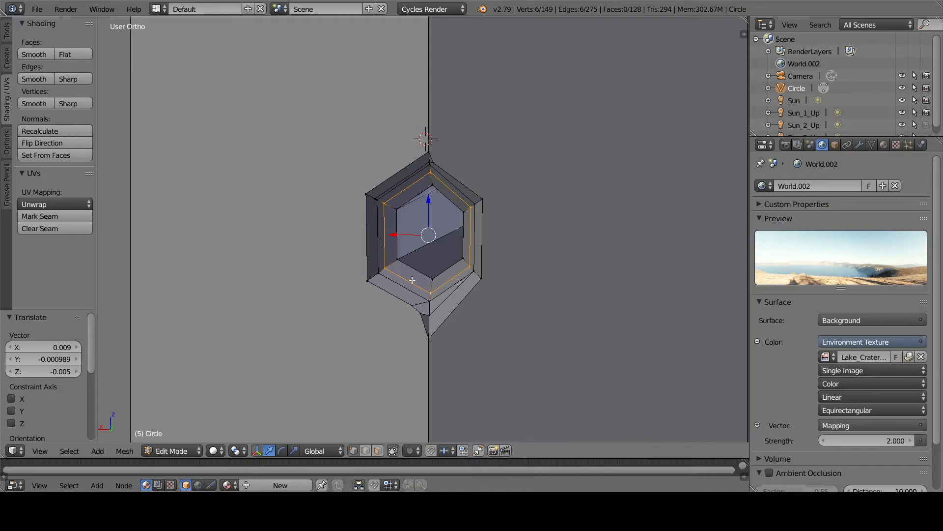
key("x")
left_click(394, 353)
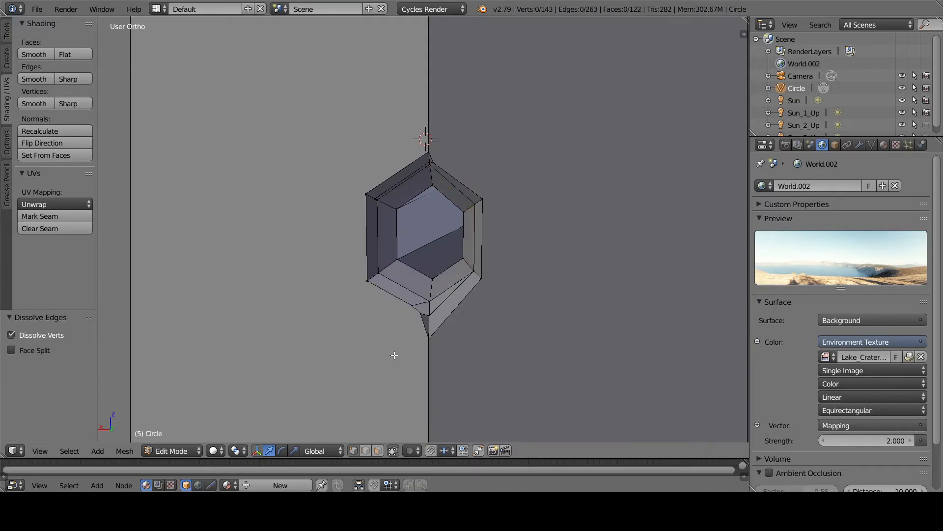
Merge the inner bevel vertex at the hole's upper-left corner into the adjacent outer rim vertex using At Last.
middle_click_drag(418, 318, 423, 198)
middle_click_drag(414, 134, 459, 151)
scroll(444, 113, "up", 2)
right_click(368, 138)
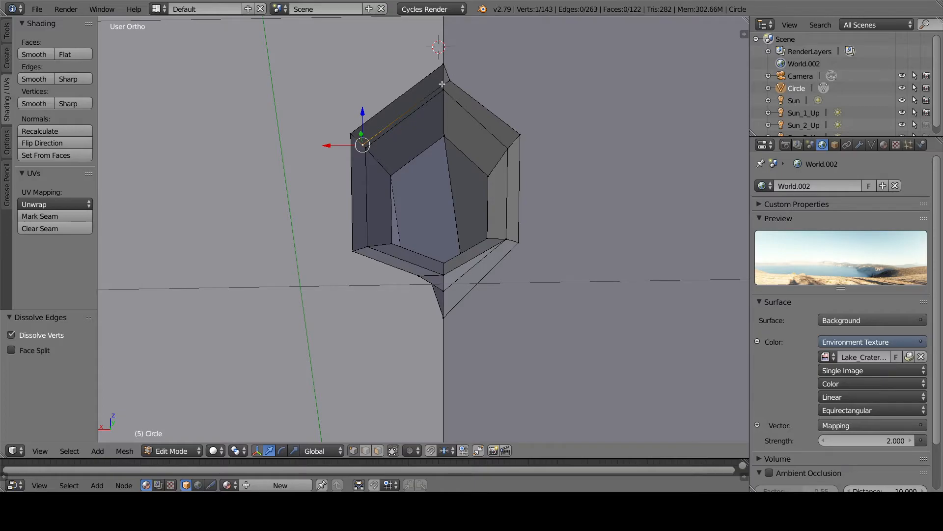
right_click(351, 133, "shift")
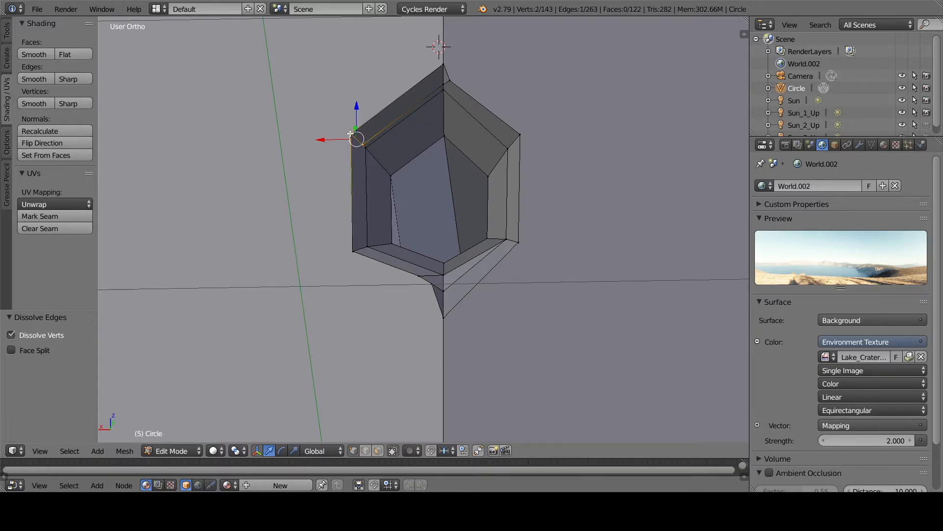
key("alt+m")
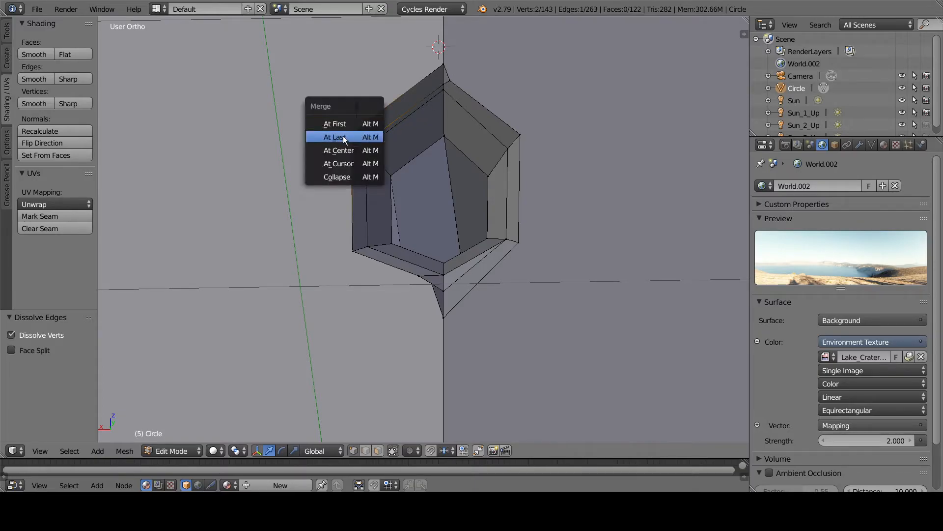
left_click(344, 137)
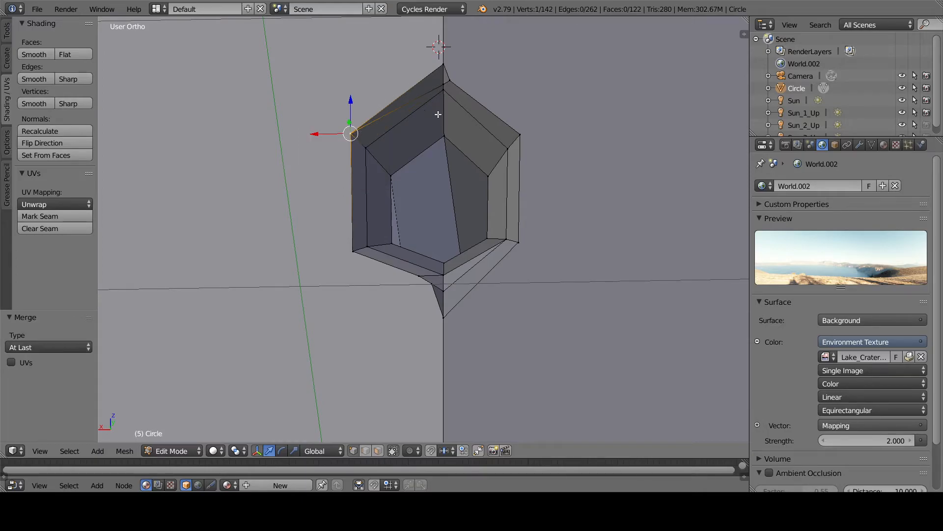
Merge the inner vertex at the hole's upper-right corner into the outer rim vertex using At Last.
middle_click_drag(509, 261, 528, 260)
right_click(540, 158)
right_click(561, 144, "shift")
key("alt+m")
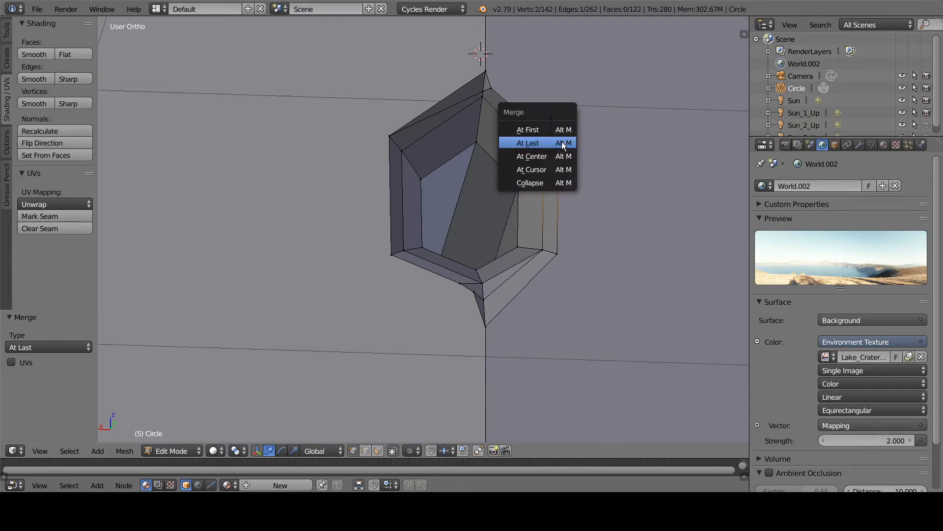
left_click(561, 143)
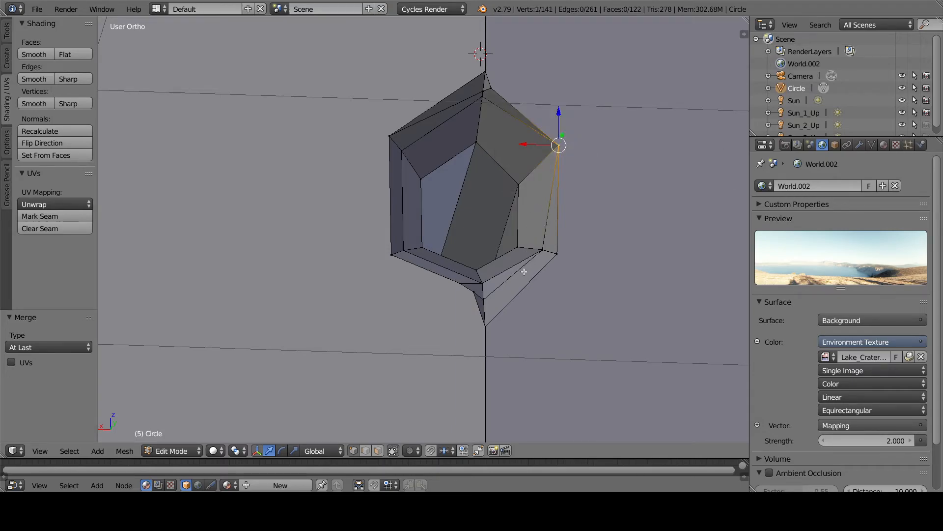
Merge the stacked vertices at the hole's lower-right corner into the innermost corner vertex using At Last.
right_click(547, 250)
right_click(519, 249, "shift")
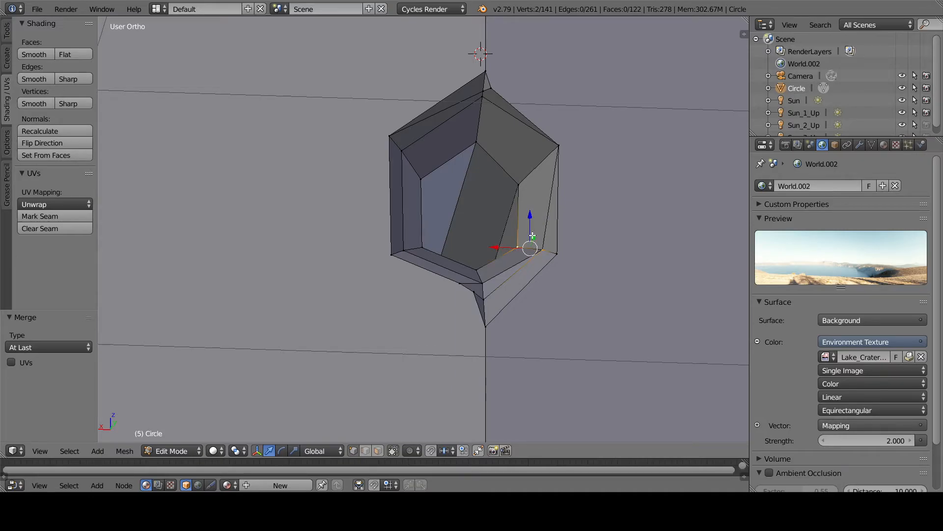
key("alt+m")
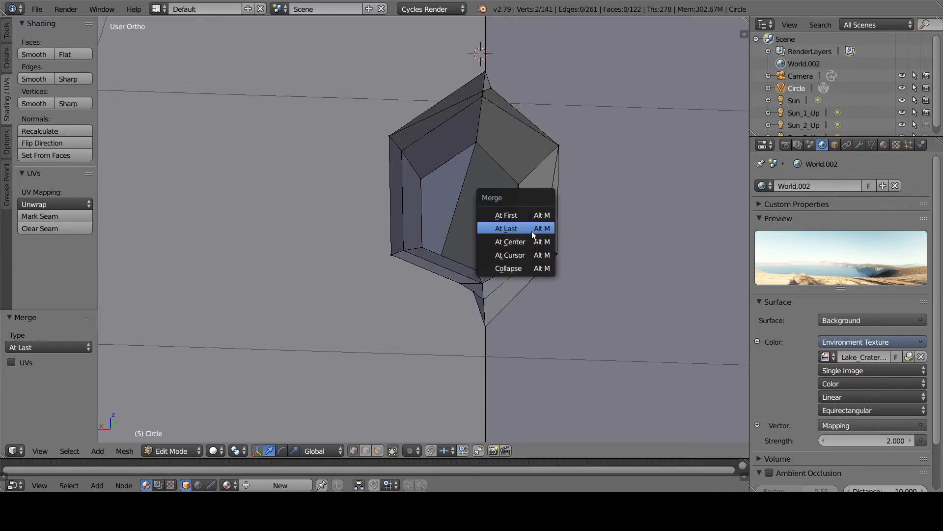
left_click(523, 230)
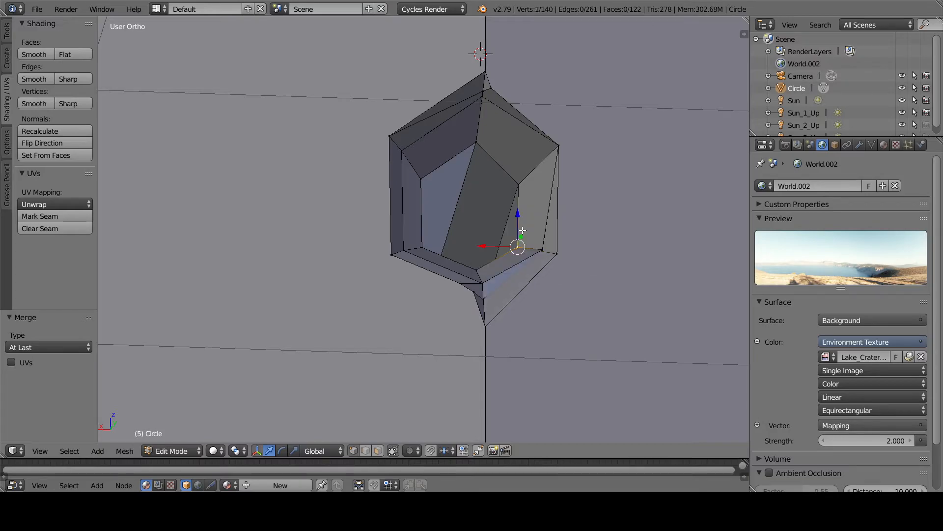
right_click(542, 250)
right_click(517, 242, "shift")
key("alt+m")
left_click(518, 245)
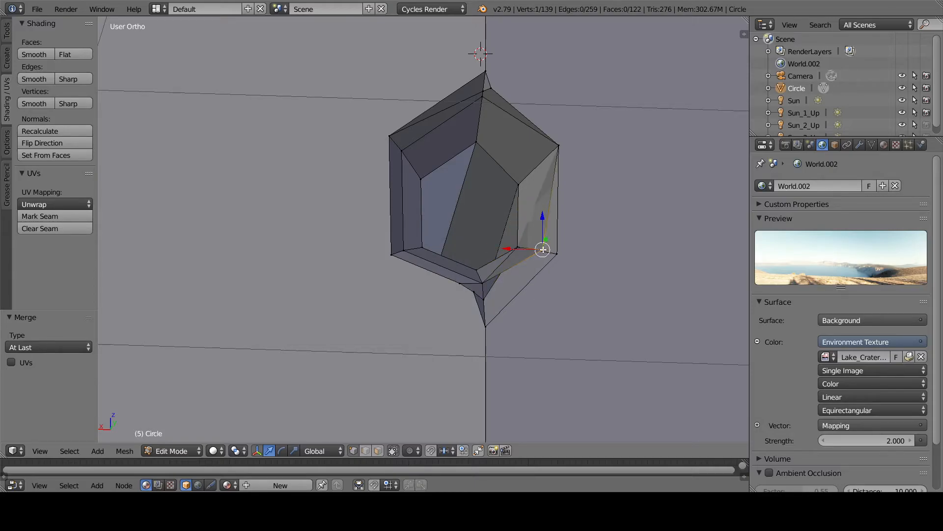
right_click(521, 243, "shift")
key("alt+m")
left_click(533, 248)
Select the whole mesh, remove its doubled vertices and clear the selection.
key("a")
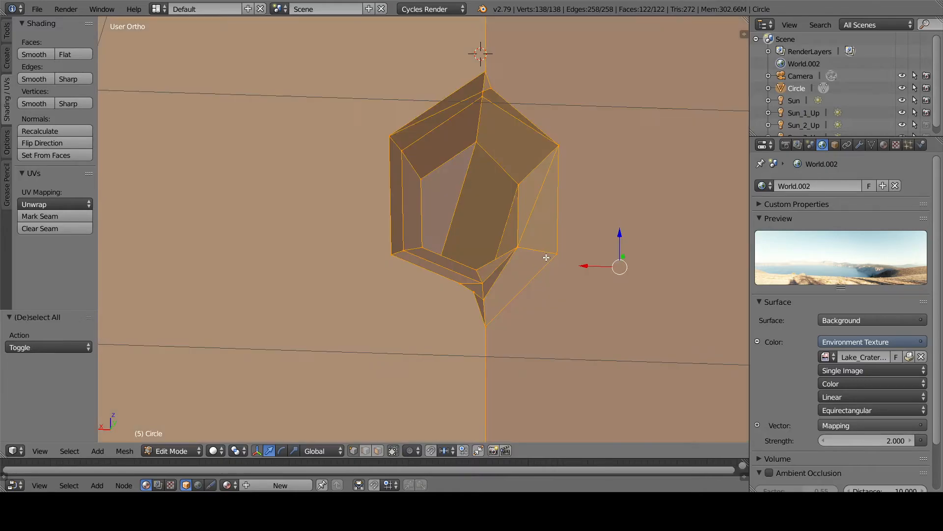
key("w")
left_click(538, 242)
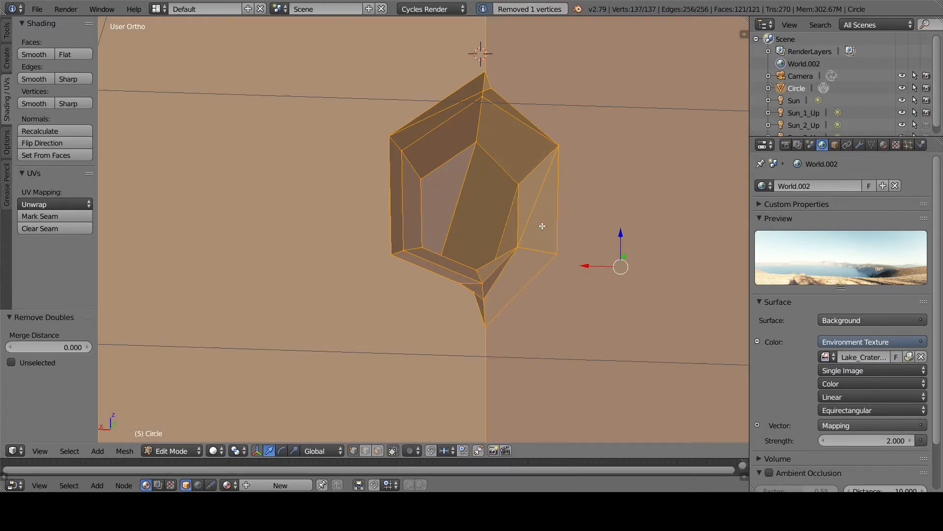
key("a")
middle_click_drag(541, 223, 541, 263)
middle_click_drag(552, 267, 539, 268)
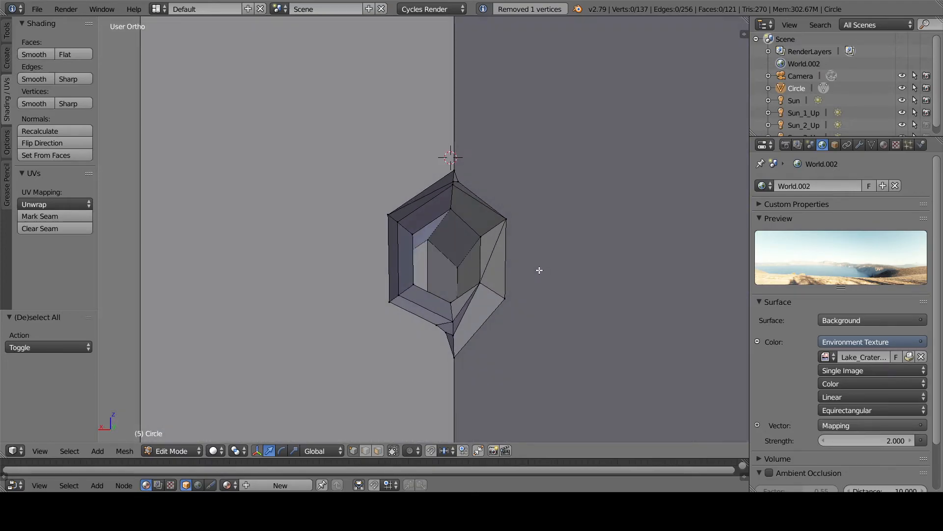
key("k")
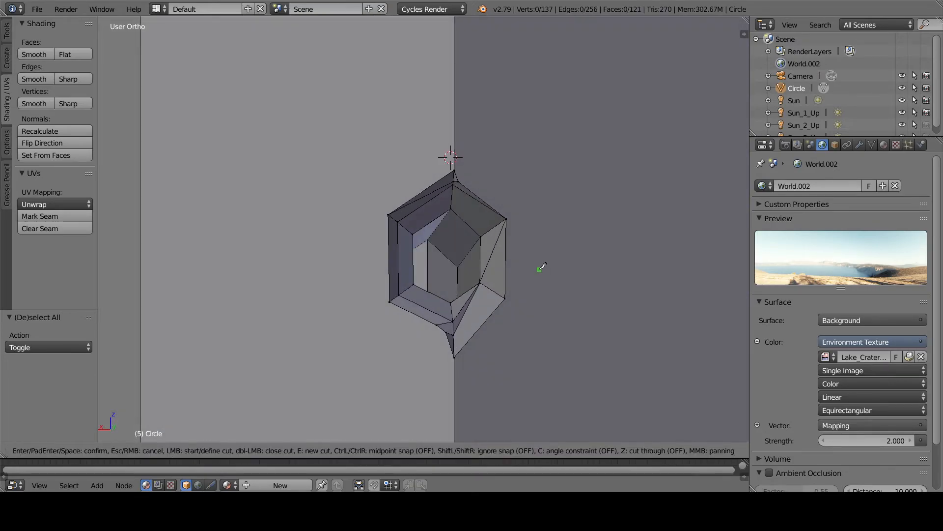
left_click(506, 219)
key("Escape")
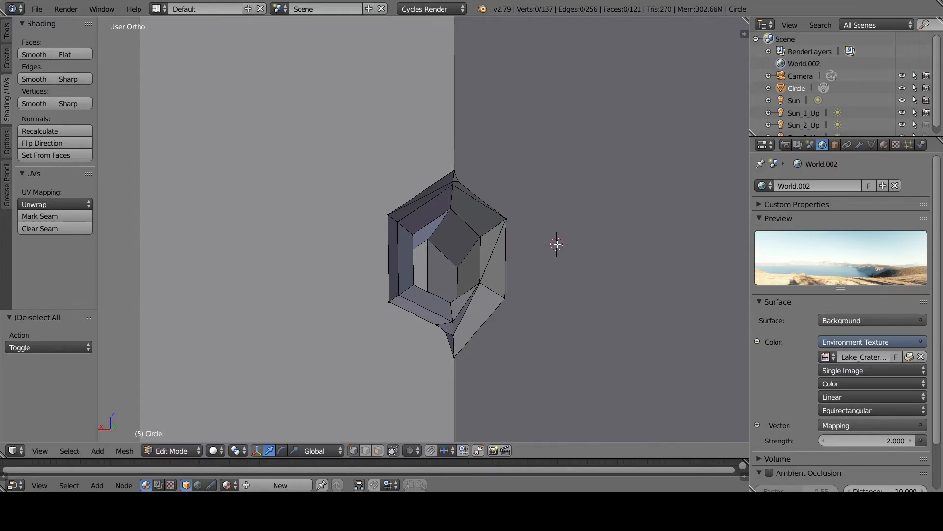
Knife-cut a jagged ring of triangular spikes outward from the hexagonal hole's rim into the surrounding barrel faces.
key("k")
left_click(507, 219)
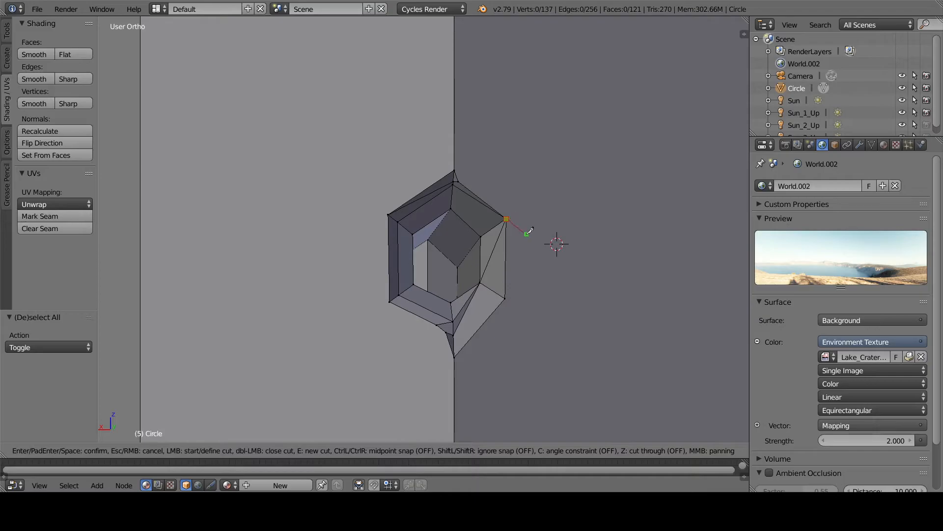
left_click(546, 246)
left_click(514, 260)
left_click(484, 326)
left_click(460, 353)
left_click(436, 325)
left_click(407, 340)
left_click(366, 314)
left_click(390, 281)
left_click(358, 245)
left_click(389, 242)
left_click(360, 186)
left_click(406, 203)
left_click(418, 147)
left_click(435, 185)
left_click(446, 142)
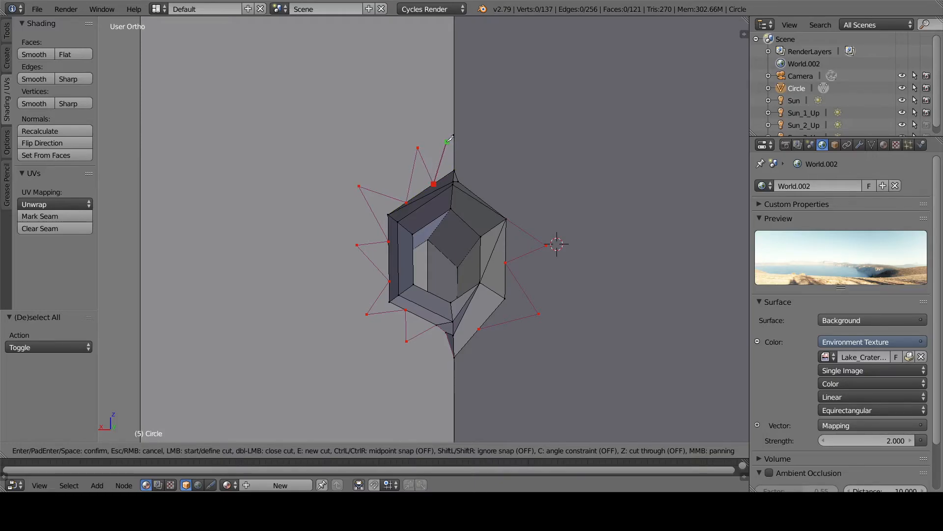
left_click(450, 173)
left_click(406, 202)
left_click(359, 186)
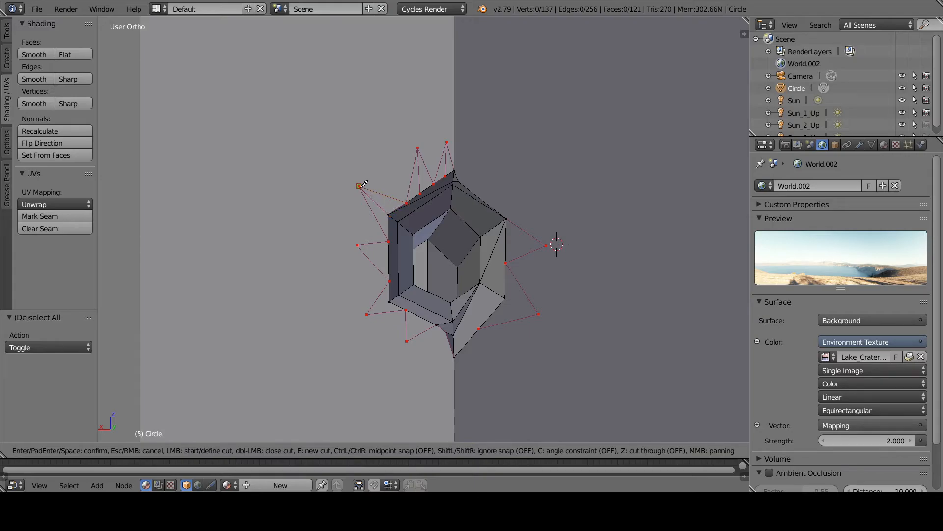
left_click(389, 242)
left_click(389, 262)
left_click(390, 281)
left_click(390, 301)
left_click(367, 314)
left_click(405, 310)
left_click(422, 318)
left_click(454, 334)
left_click(481, 281)
left_click(539, 313)
left_click(506, 262)
left_click(507, 238)
left_click(505, 168)
left_click(482, 199)
left_click(487, 150)
left_click(495, 209)
left_click(506, 167)
key("Return")
Select the ten rim vertices at the bases of the hole's spikes and move them -0.026 along Y.
middle_click_drag(549, 226, 461, 263)
scroll(424, 247, "up", 1)
right_click(427, 238)
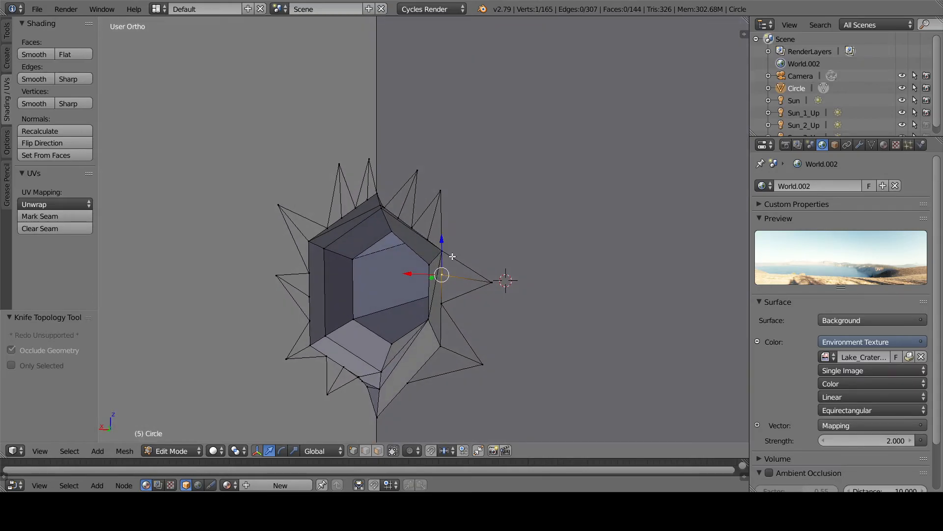
right_click(429, 234, "shift")
right_click(401, 218, "shift")
right_click(365, 196, "shift")
right_click(343, 211, "shift")
right_click(309, 240, "shift")
right_click(307, 294, "shift")
right_click(310, 341, "shift")
right_click(344, 367, "shift")
right_click(364, 381, "shift")
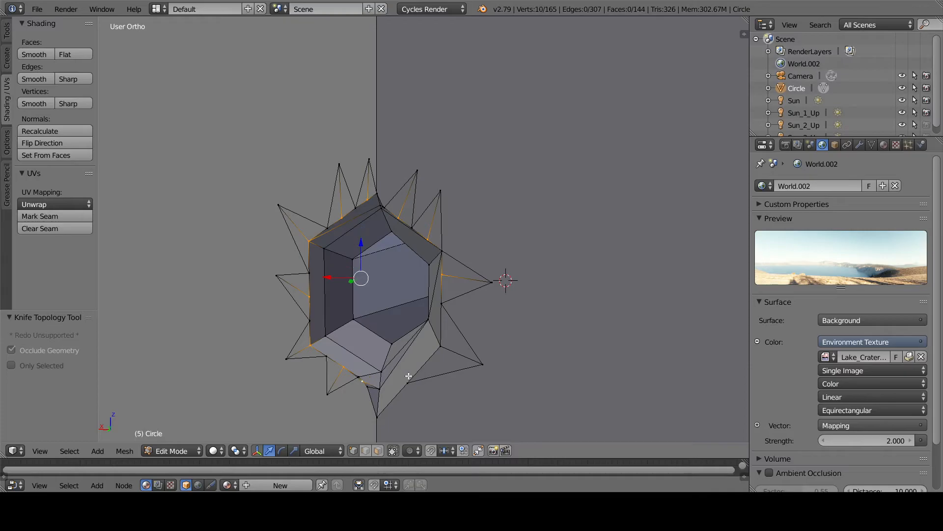
right_click(364, 381, "shift")
right_click(441, 344, "shift")
middle_click_drag(429, 244, 395, 338)
left_click_drag(392, 349, 397, 333)
middle_click_drag(397, 334, 401, 294)
Collapse the short edge at the hole's lower-left rim by scaling it to 0, and remove doubled vertices across the mesh.
scroll(402, 297, "up", 2)
scroll(359, 330, "up", 2)
middle_click_drag(353, 329, 375, 233)
scroll(352, 302, "down", 1)
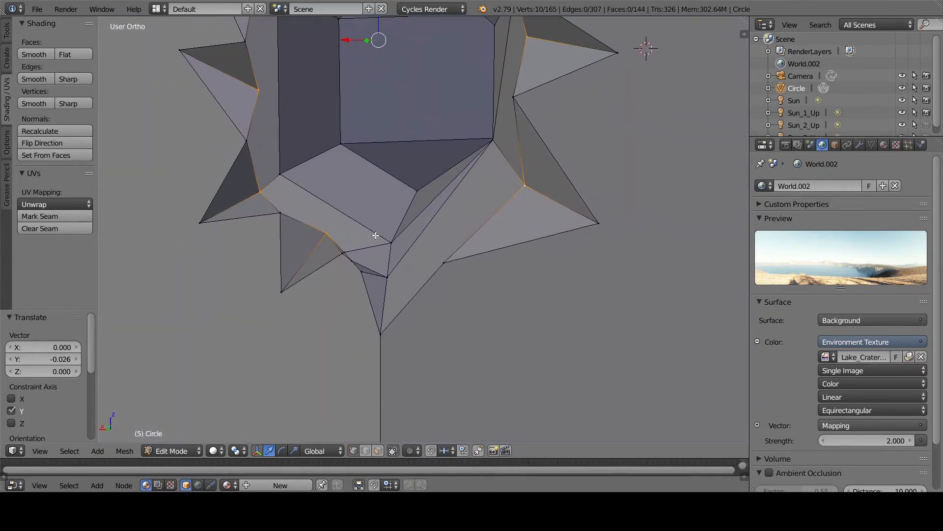
scroll(343, 260, "up", 1)
right_click(320, 265)
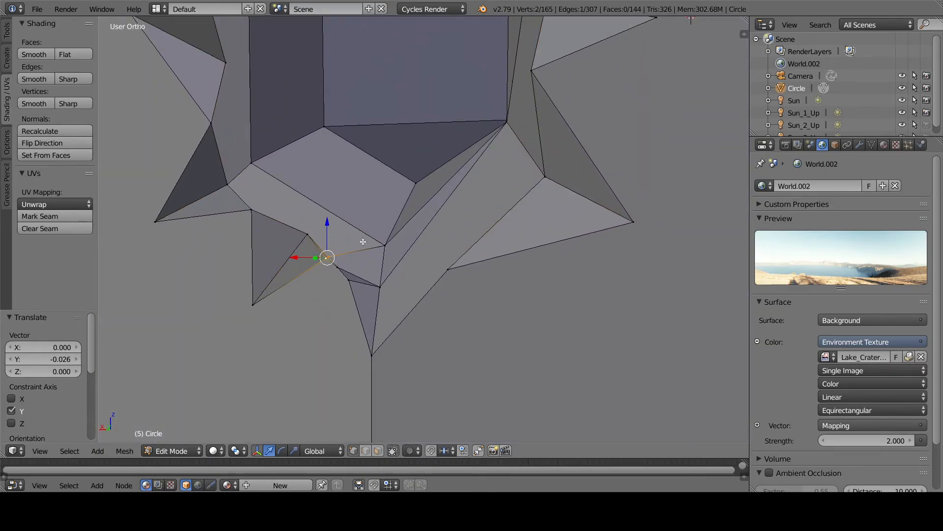
key("s")
key("0")
key("Return")
key("a")
key("w")
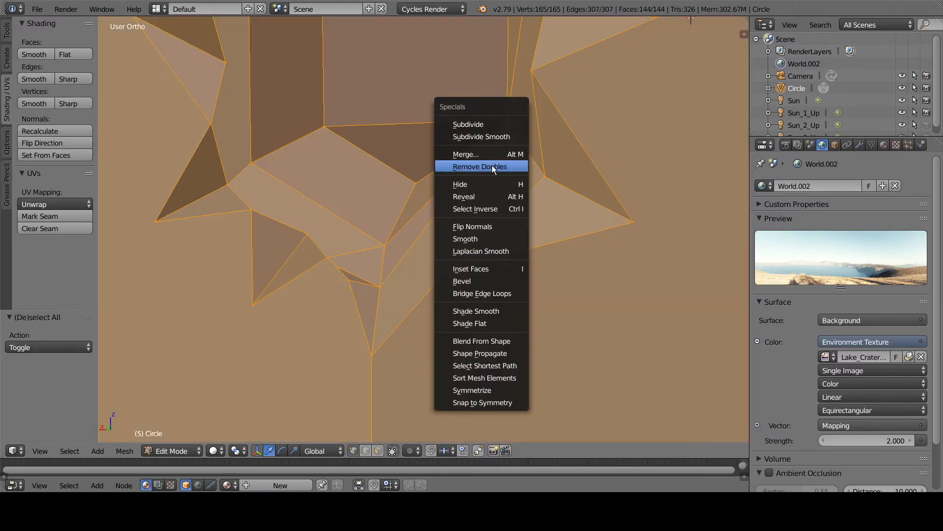
left_click(493, 167)
Switch the barrel to Sculpt Mode and widen the splintered hole with the Grab brush.
key("Tab")
scroll(402, 216, "down", 6)
middle_click_drag(449, 241, 512, 257)
left_click(184, 450)
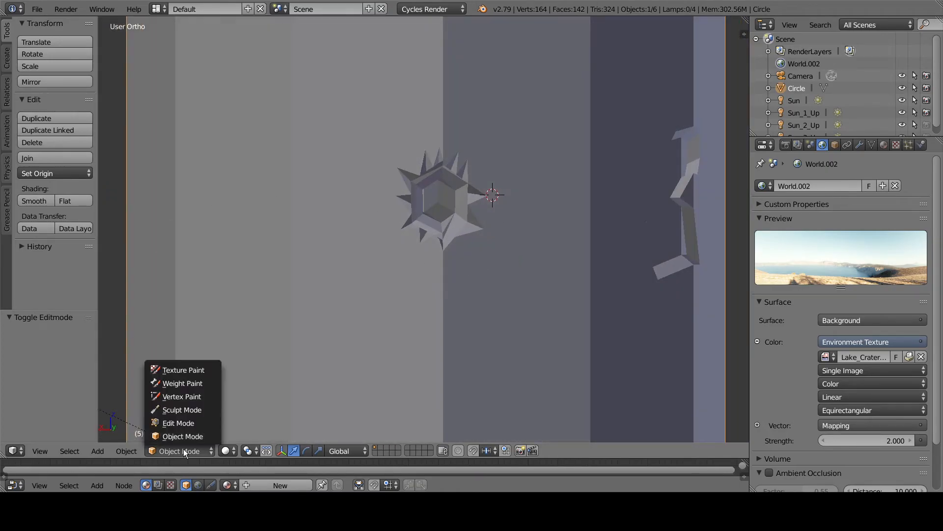
left_click(179, 411)
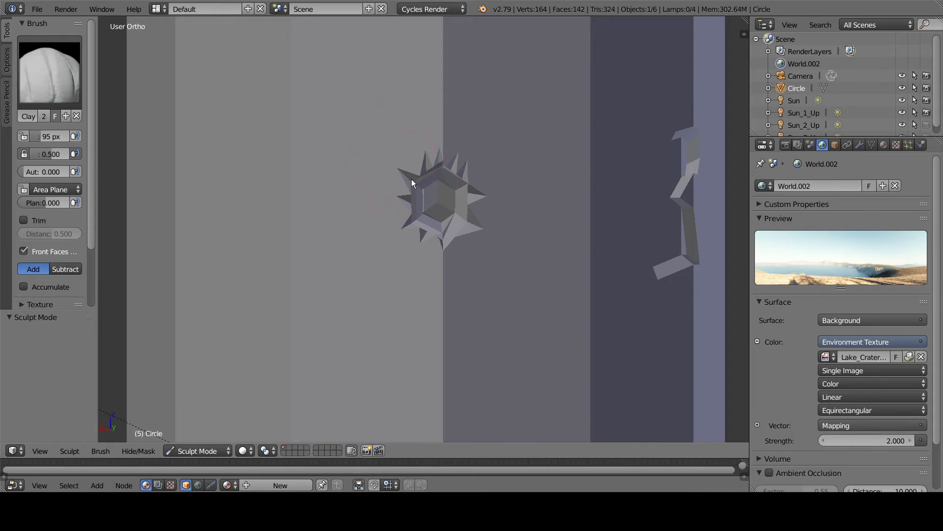
key("g")
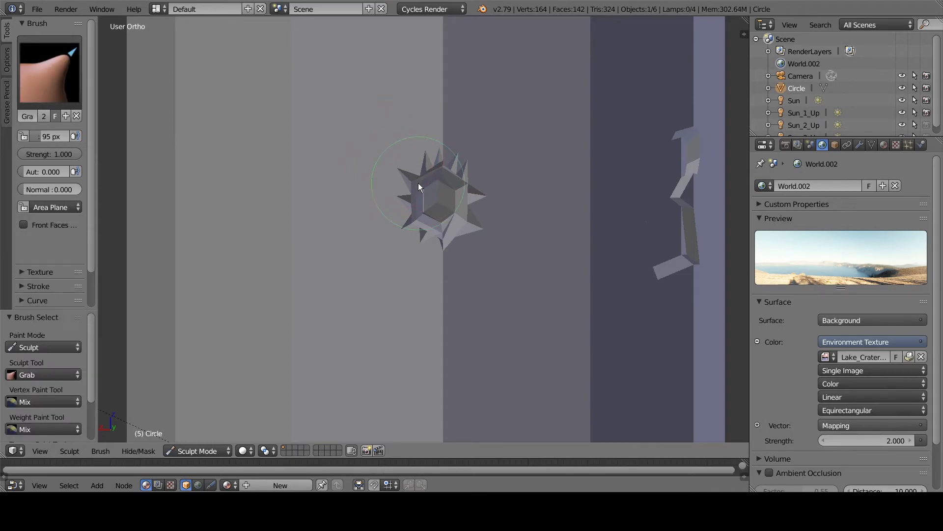
mouse_move(406, 173)
left_mouse_down()
mouse_move(444, 164)
mouse_move(410, 200)
mouse_move(424, 237)
mouse_move(461, 231)
mouse_move(487, 185)
left_mouse_up()
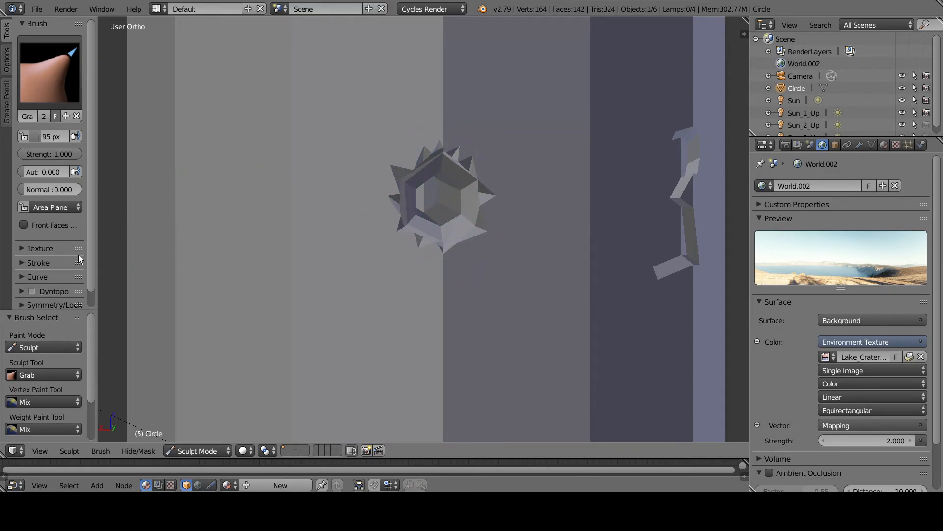
Turn off X mirror symmetry and pull the hole's rim and spikes into an irregular shape with the Grab brush.
scroll(38, 262, "down", 2)
left_click(40, 290)
scroll(46, 288, "down", 5)
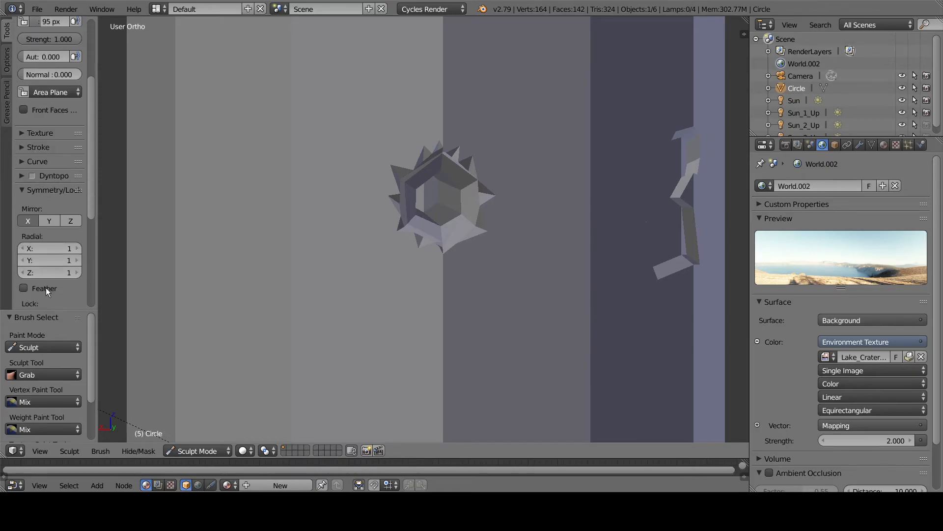
mouse_move(401, 157)
left_mouse_down()
mouse_move(424, 243)
mouse_move(404, 211)
mouse_move(419, 150)
mouse_move(485, 145)
left_mouse_up()
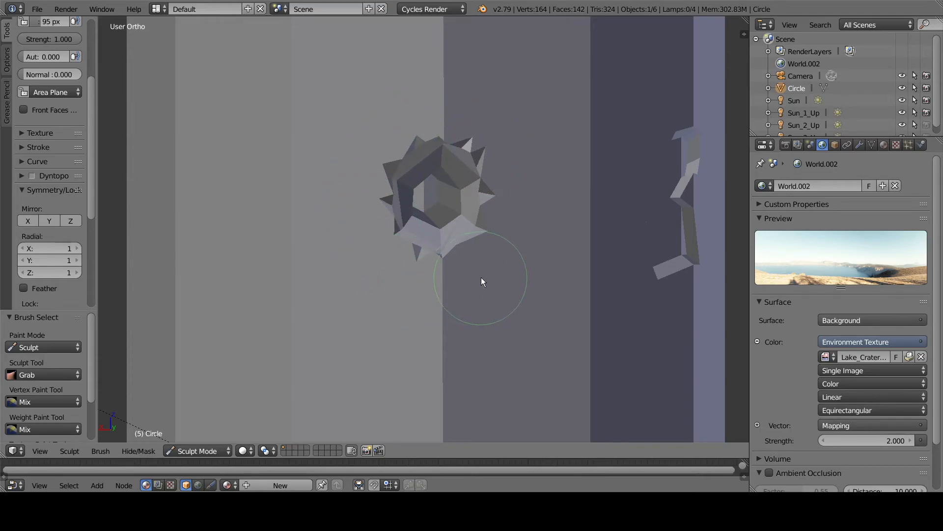
left_click_drag(518, 243, 526, 246)
left_click_drag(519, 184, 536, 189)
mouse_move(503, 148)
left_mouse_down()
mouse_move(513, 143)
mouse_move(434, 88)
mouse_move(431, 110)
mouse_move(402, 107)
mouse_move(447, 95)
left_mouse_up()
left_click_drag(375, 184, 363, 186)
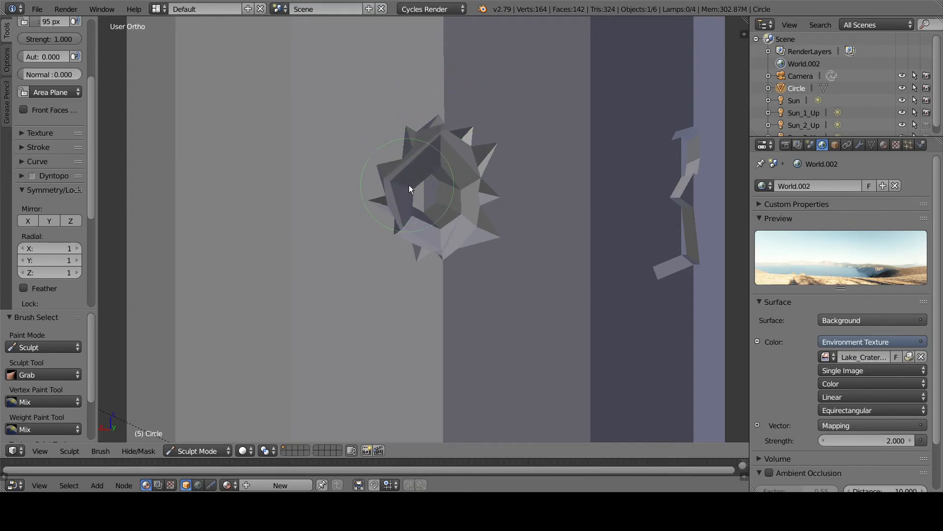
left_click_drag(440, 137, 437, 146)
Preview the whole barrel in rendered shading and switch it back to Object Mode.
scroll(437, 147, "down", 3)
mouse_move(443, 211)
middle_mouse_down()
mouse_move(506, 243)
mouse_move(484, 228)
mouse_move(342, 232)
mouse_move(427, 228)
mouse_move(367, 232)
mouse_move(415, 229)
mouse_move(378, 233)
mouse_move(388, 241)
middle_mouse_up()
key("shift+z")
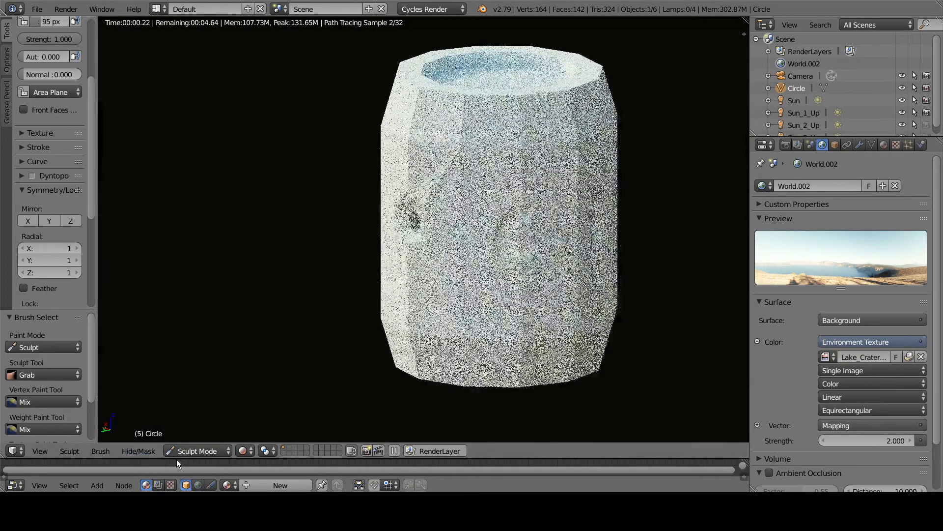
left_click(196, 451)
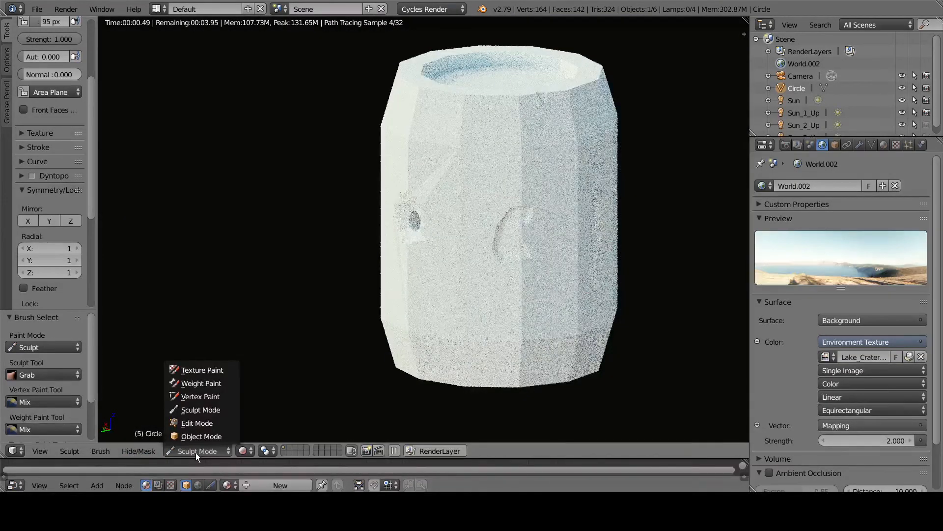
left_click(201, 436)
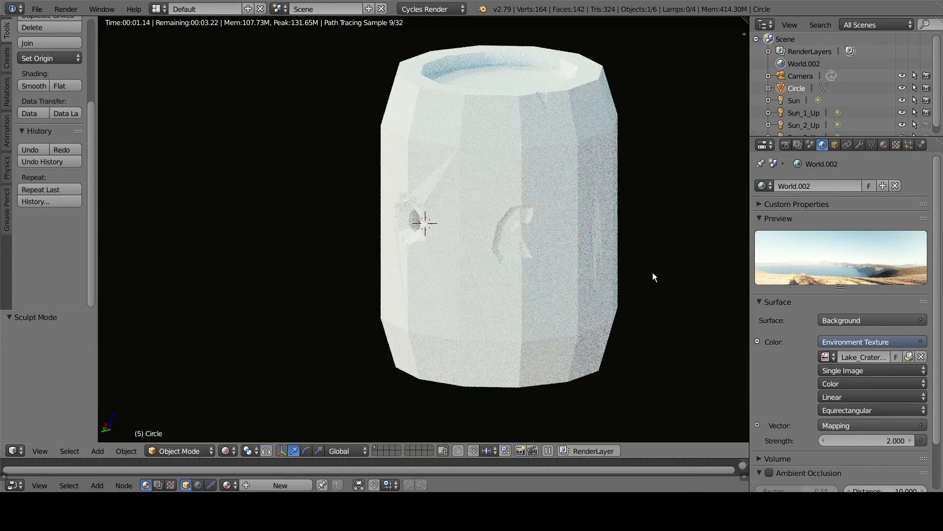
middle_click_drag(653, 273, 667, 293)
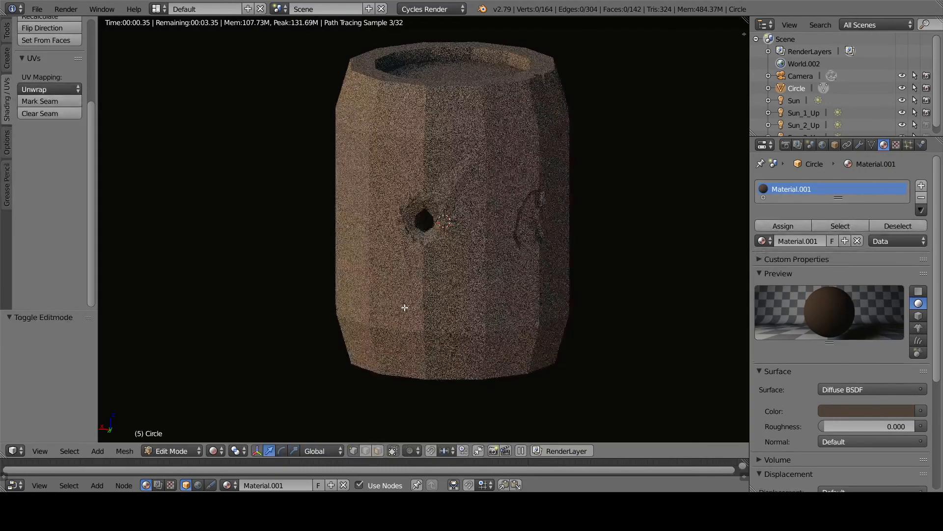
Resume mesh editing in solid shading and connect the spike tip just right of the hole's top to the barrel's upper ring vertex above the hole.
key("Tab")
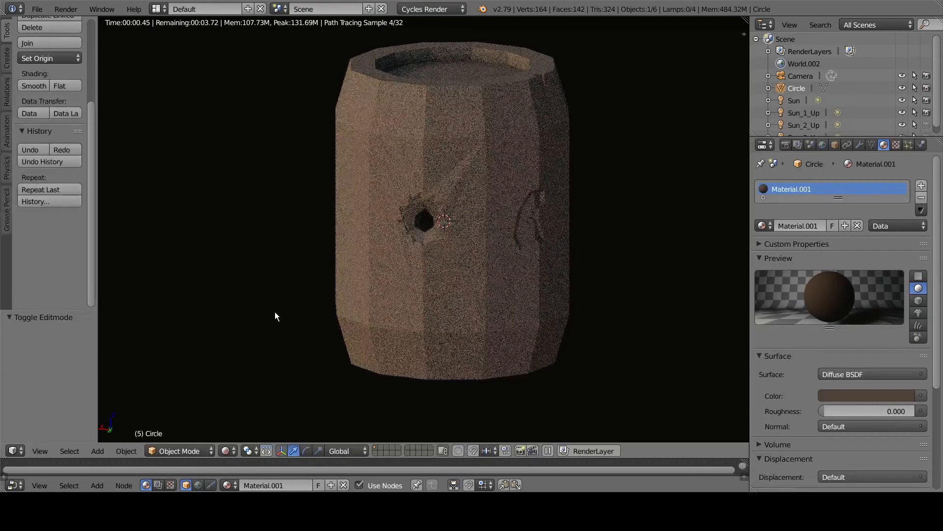
key("shift+z")
key("Tab")
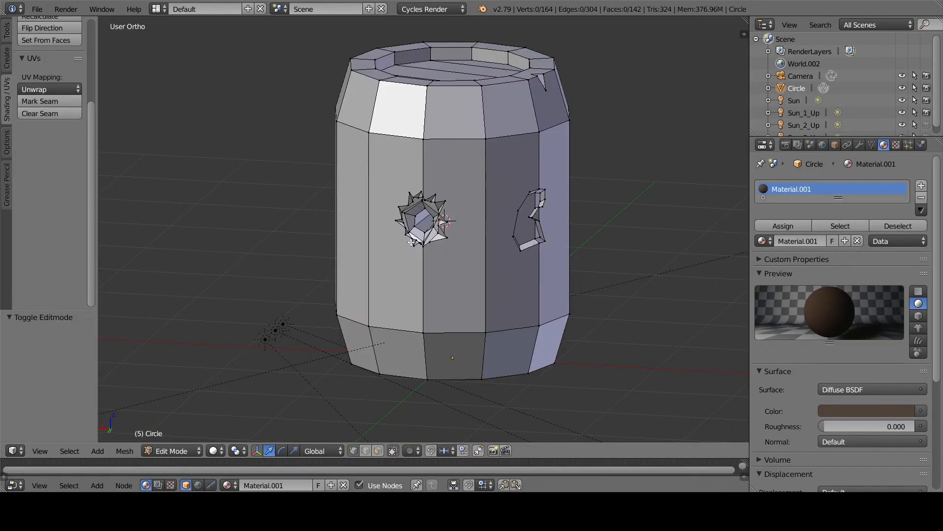
scroll(478, 197, "up", 3)
scroll(479, 198, "up", 3)
middle_click_drag(467, 154, 445, 261, "shift")
right_click(433, 248)
right_click(406, 124, "shift")
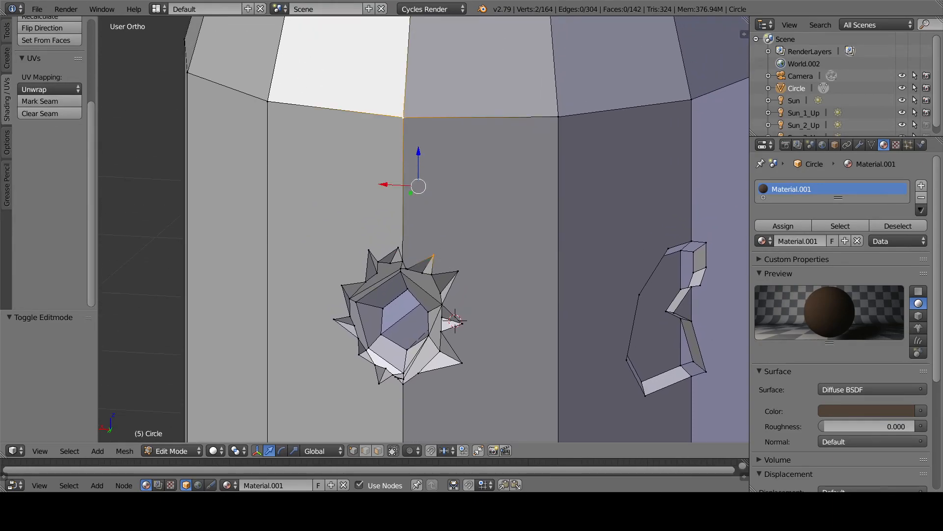
key("ctrl+v")
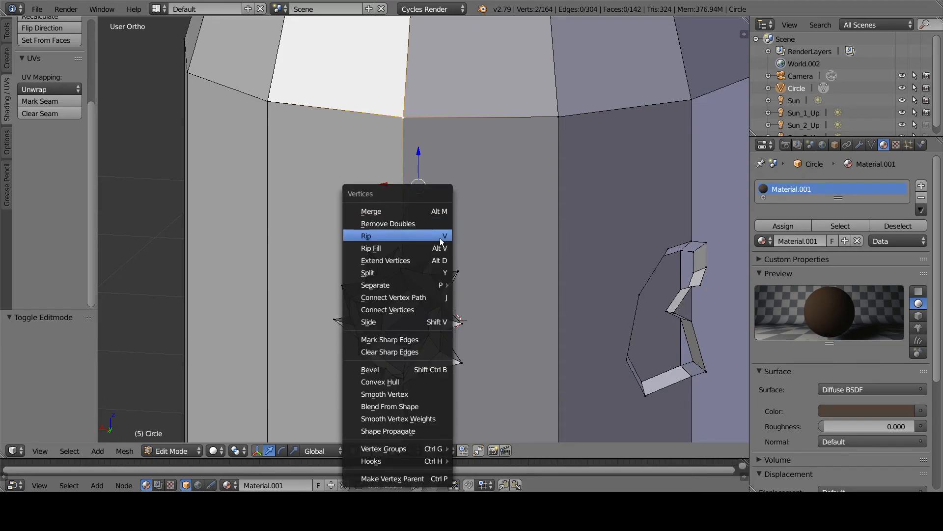
left_click(414, 298)
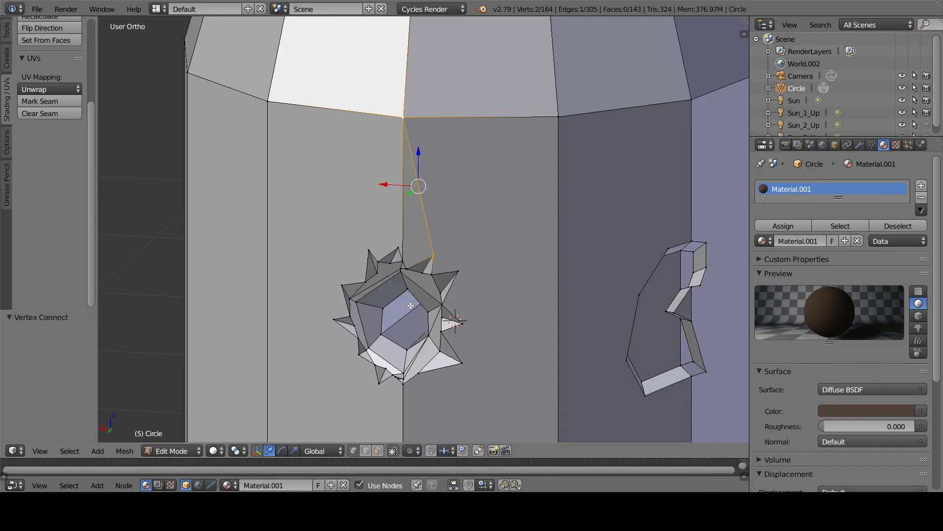
Connect the hole's upper-right spike tip to its neighbouring tips above and below with new edges.
right_click(457, 271)
right_click(434, 256, "shift")
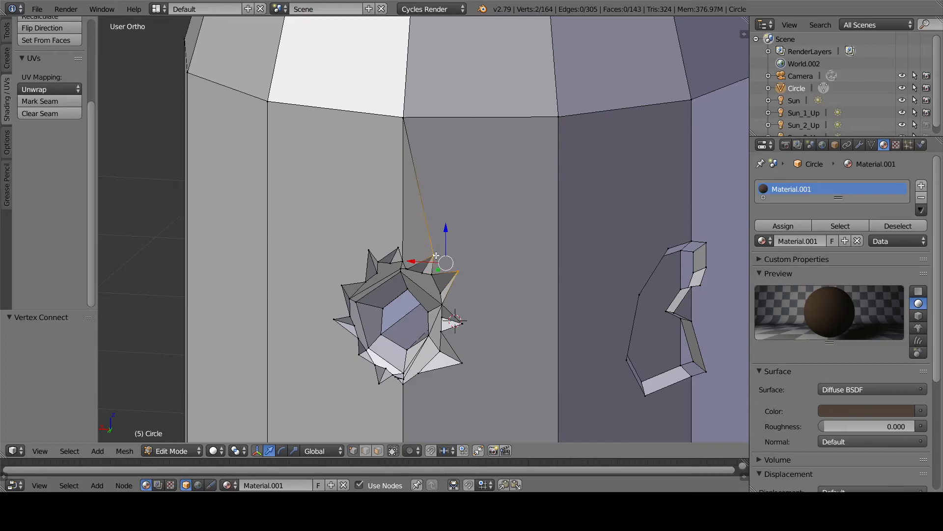
key("ctrl+v")
left_click(474, 276)
right_click(457, 273)
right_click(465, 316, "shift")
key("ctrl+v")
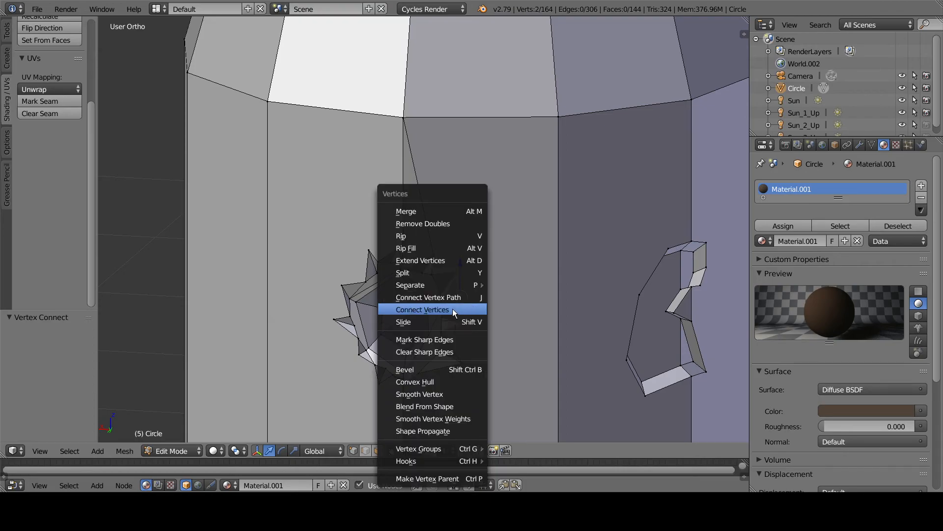
left_click(454, 306)
Connect the hole's upper-right spike tip to the upper ring vertex at the right corner of that barrel face.
right_click(462, 274)
right_click(567, 113, "shift")
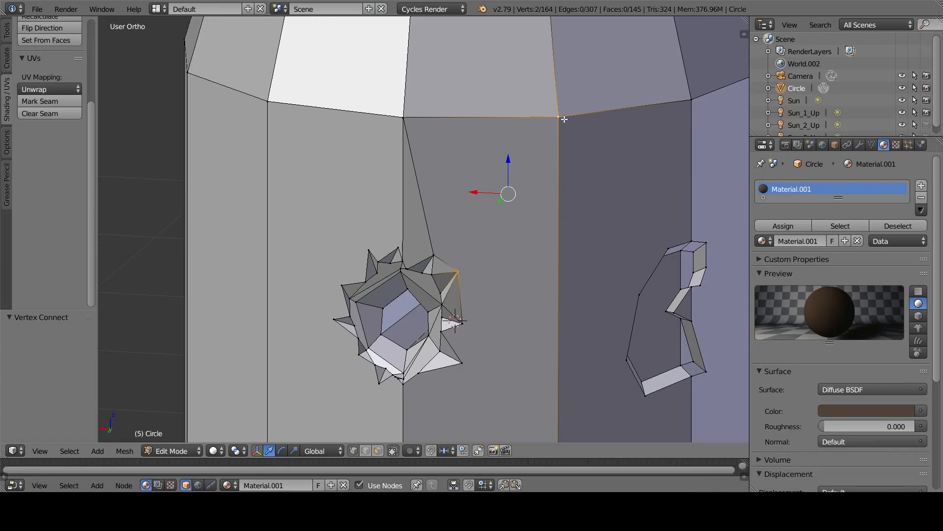
key("ctrl+v")
left_click(529, 132)
right_click(412, 261)
right_click(409, 266)
right_click(429, 250)
right_click(403, 138)
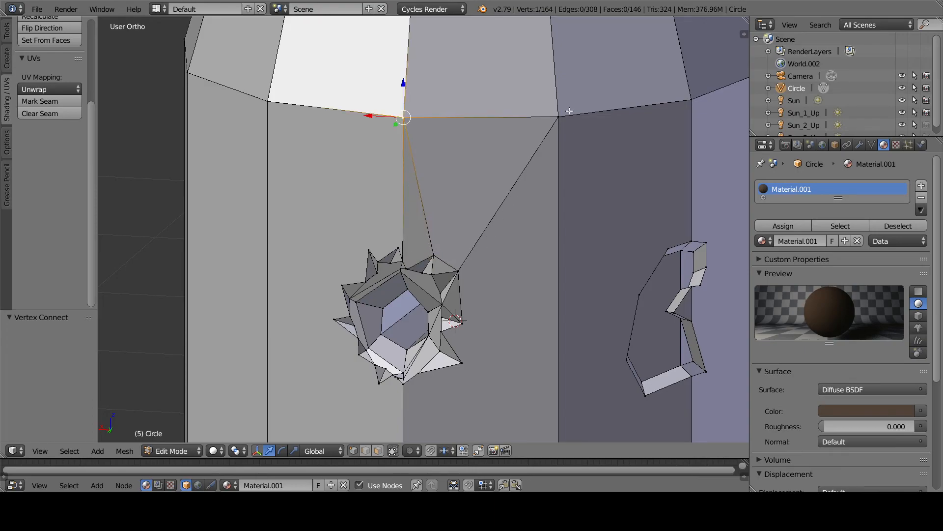
middle_click_drag(497, 290, 493, 211, "shift")
right_click(460, 254)
scroll(494, 211, "down", 3)
middle_click_drag(527, 146, 524, 162, "shift")
right_click(524, 97, "shift")
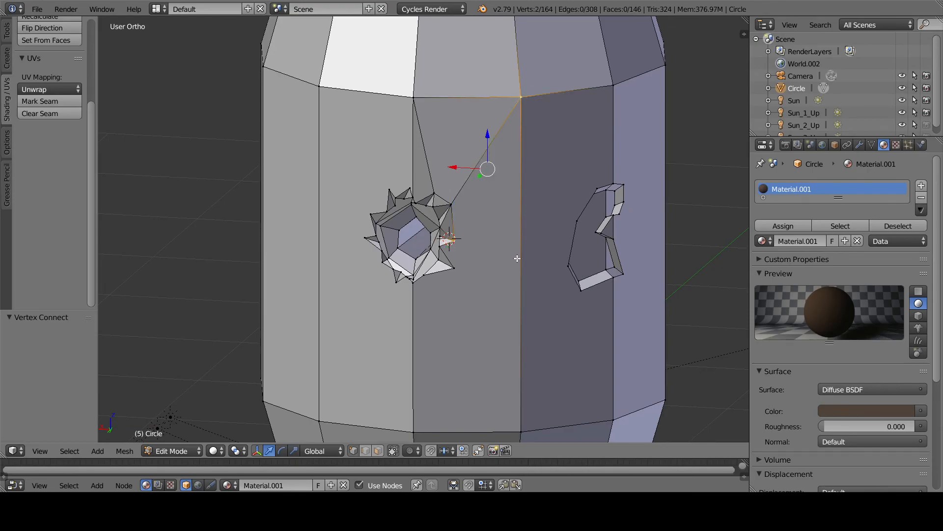
key("k")
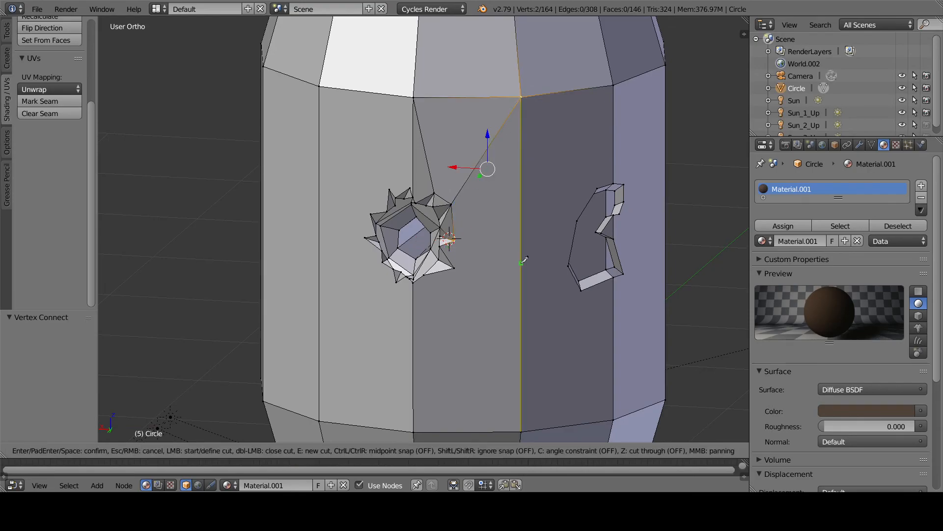
key("Return")
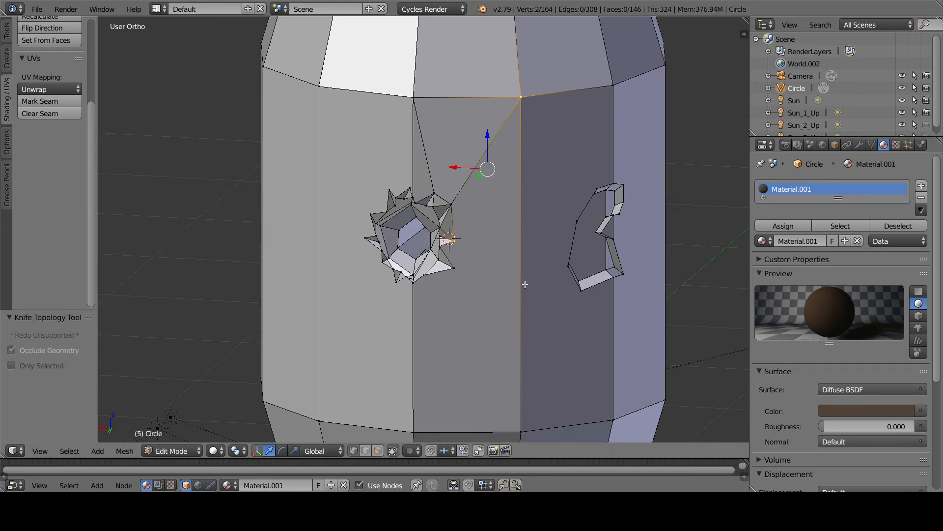
Subdivide the long vertical barrel edge to the right of the hole once.
right_click(453, 240)
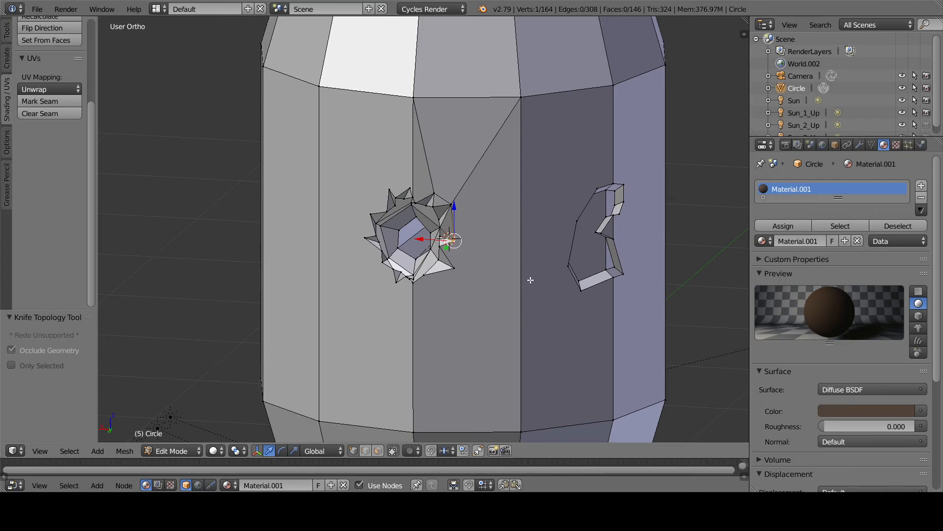
key("2")
right_click(520, 260)
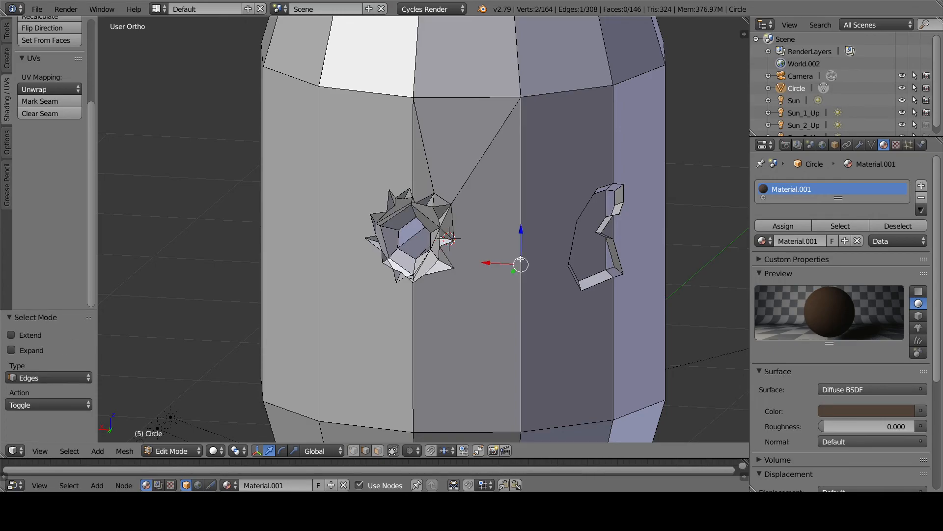
key("w")
left_click(494, 201)
Connect the hole's rightmost spike tip to the midpoint vertex of the vertical barrel edge beside it.
key("1")
right_click(451, 240)
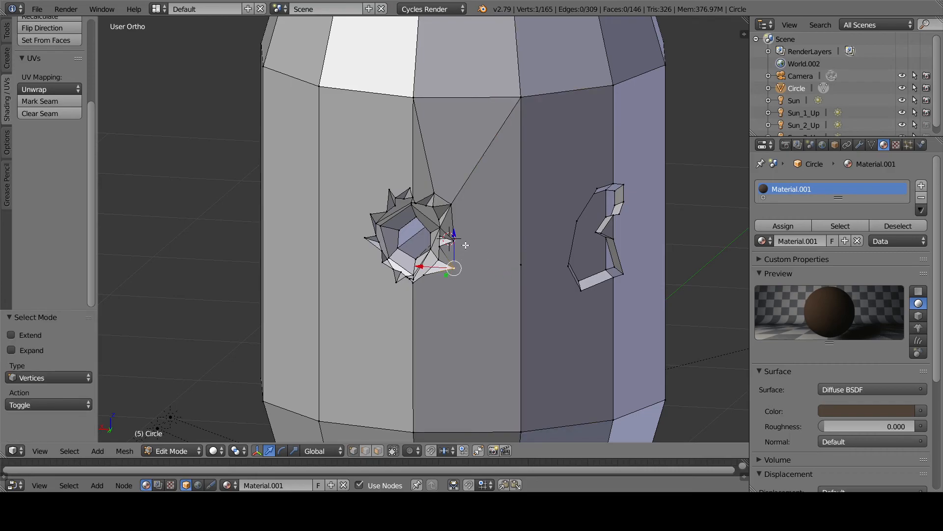
right_click(520, 265, "shift")
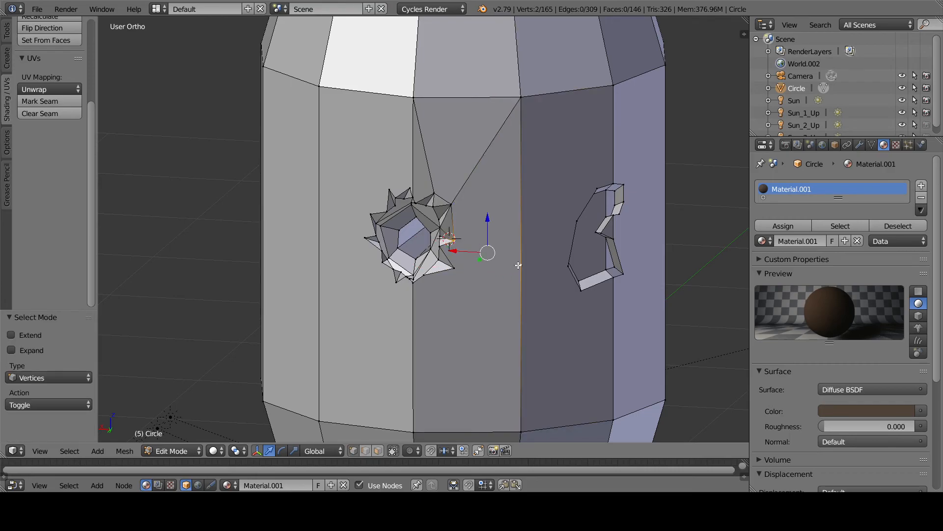
key("v")
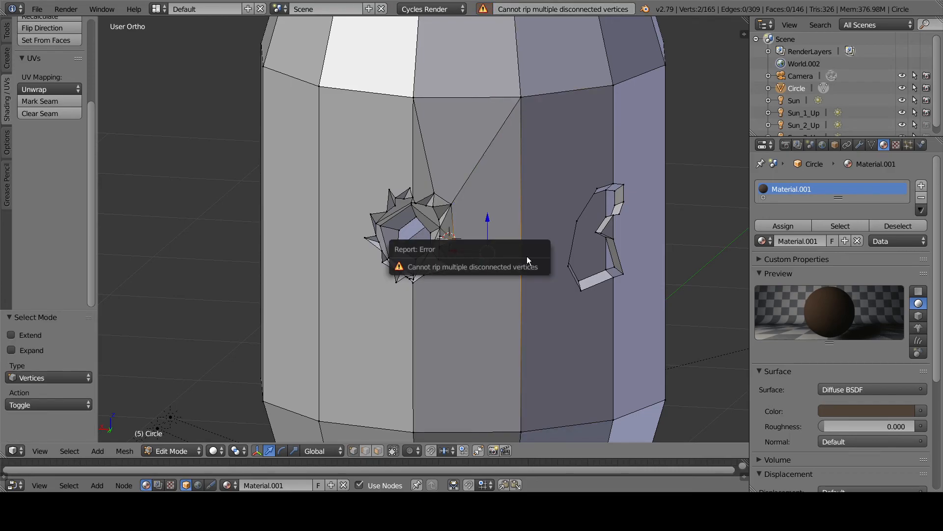
key("ctrl+v")
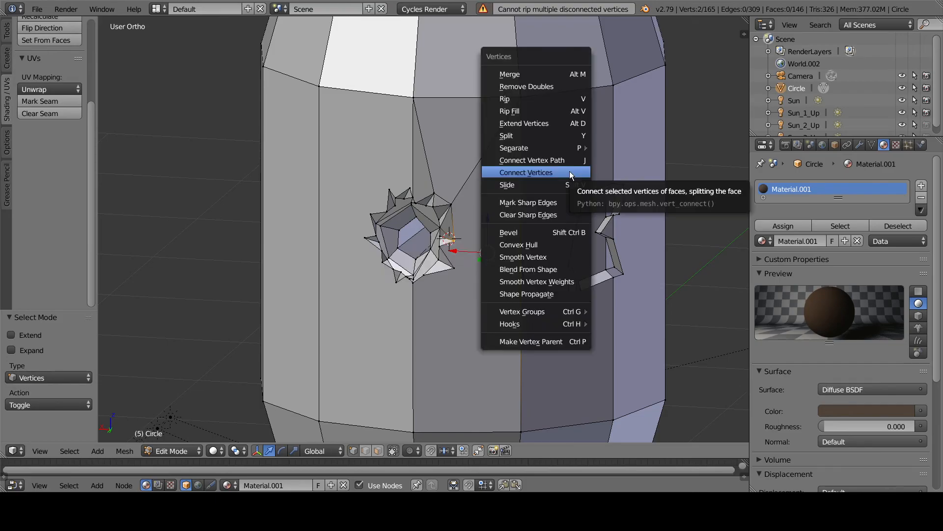
left_click(571, 173)
Connect the hole's lower-right spike tip to the midpoint vertex of the vertical barrel edge beside it.
right_click(455, 268)
right_click(522, 267, "shift")
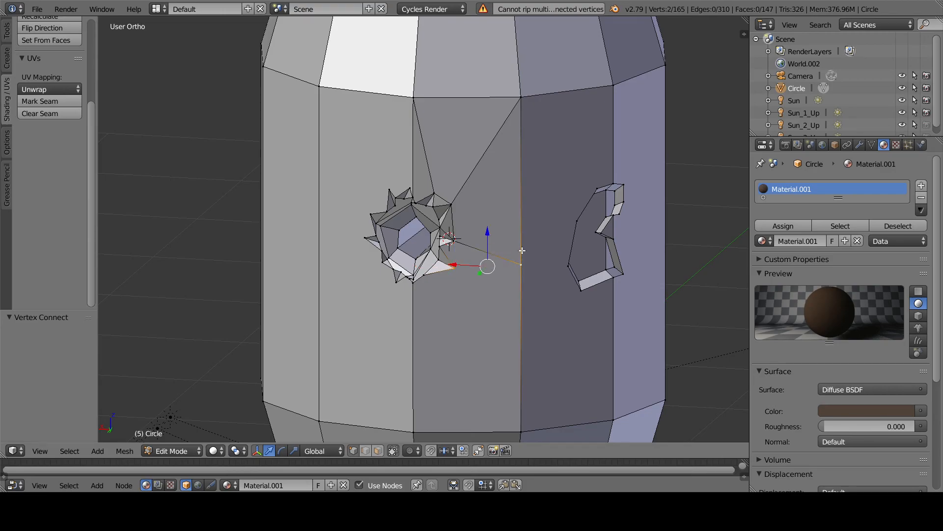
key("ctrl+v")
left_click(521, 250)
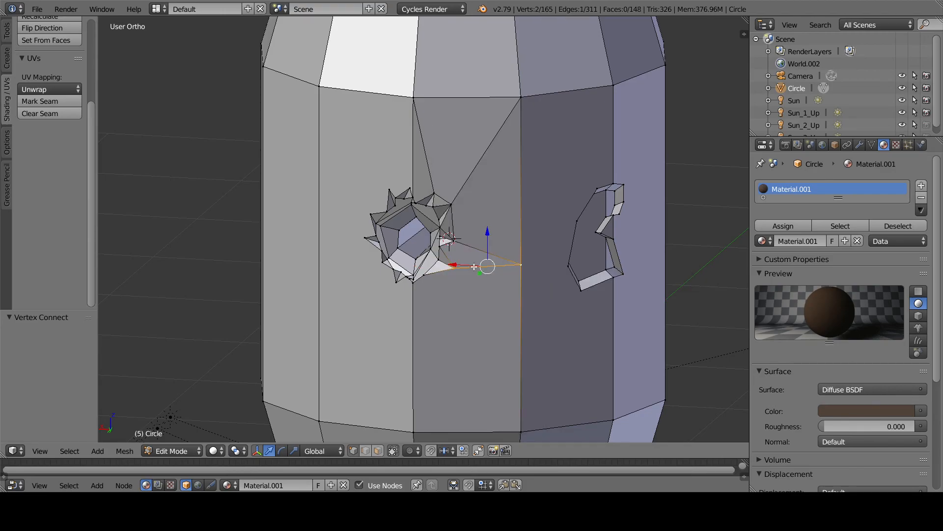
Connect the hole's bottom outline vertex beside the lower-right spike to the lower ring vertex at the right corner of that barrel face.
middle_click_drag(476, 268, 470, 167, "shift")
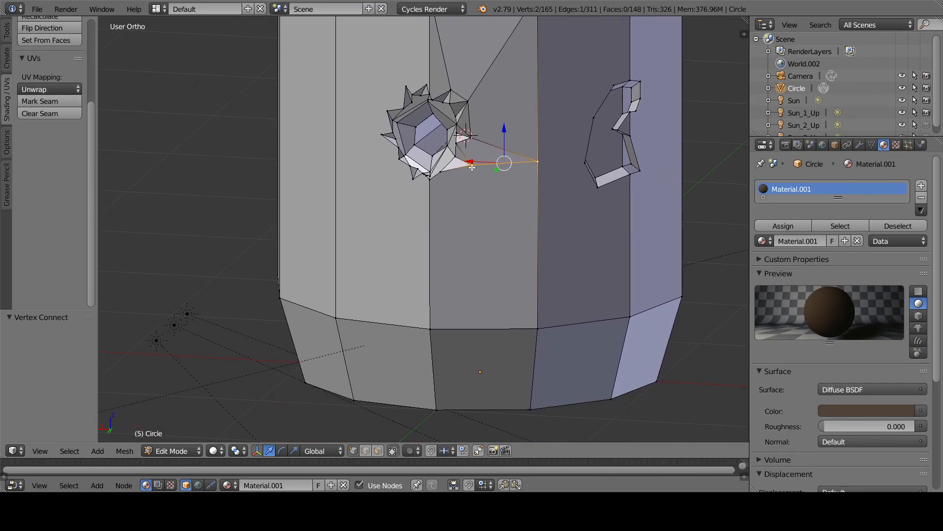
right_click(446, 173)
right_click(532, 326, "shift")
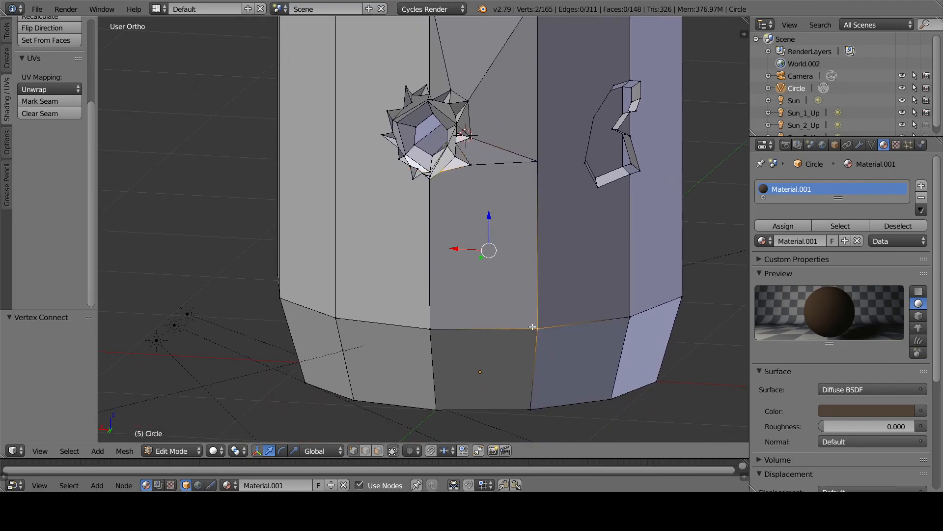
key("ctrl+v")
left_click(528, 300)
Leave Edit Mode and examine the barrel's splintered hole and surface damage from several angles in the rendered preview.
middle_click_drag(528, 300, 483, 230)
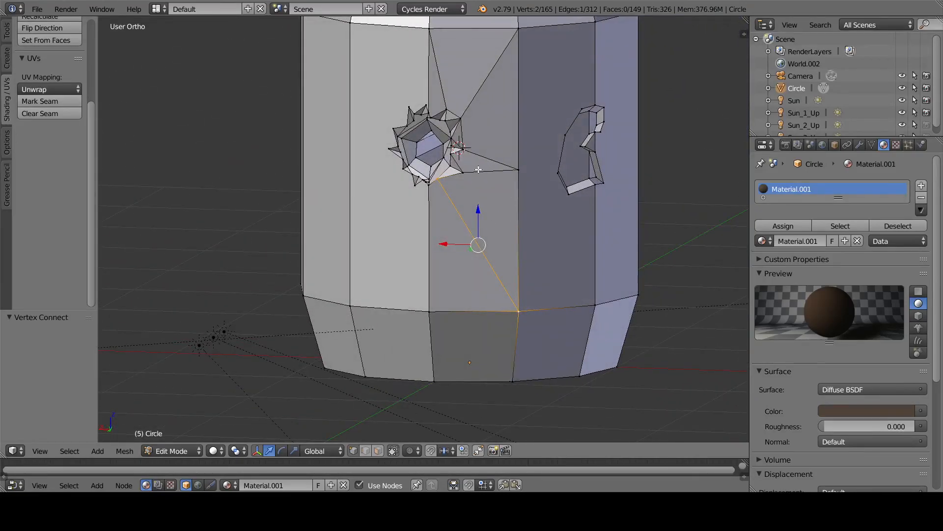
key("Tab")
key("shift+z")
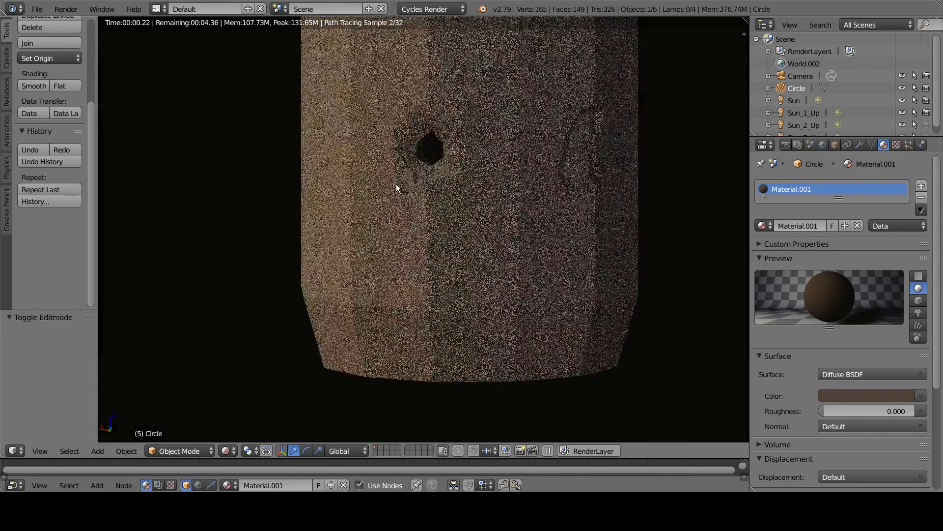
scroll(567, 187, "up", 2)
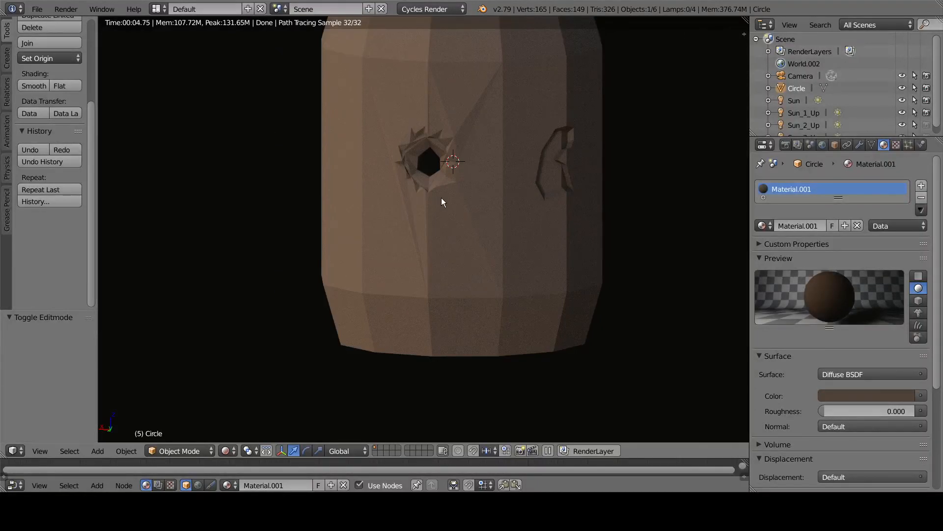
key("shift+z")
mouse_move(400, 211)
middle_mouse_down()
mouse_move(411, 196)
mouse_move(443, 195)
mouse_move(422, 196)
middle_mouse_up()
key("shift+z")
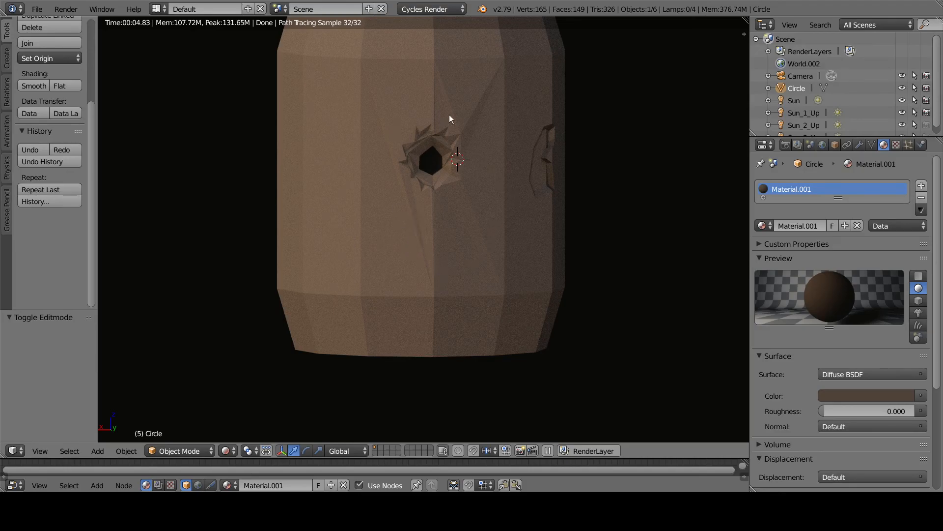
middle_click_drag(499, 145, 544, 347)
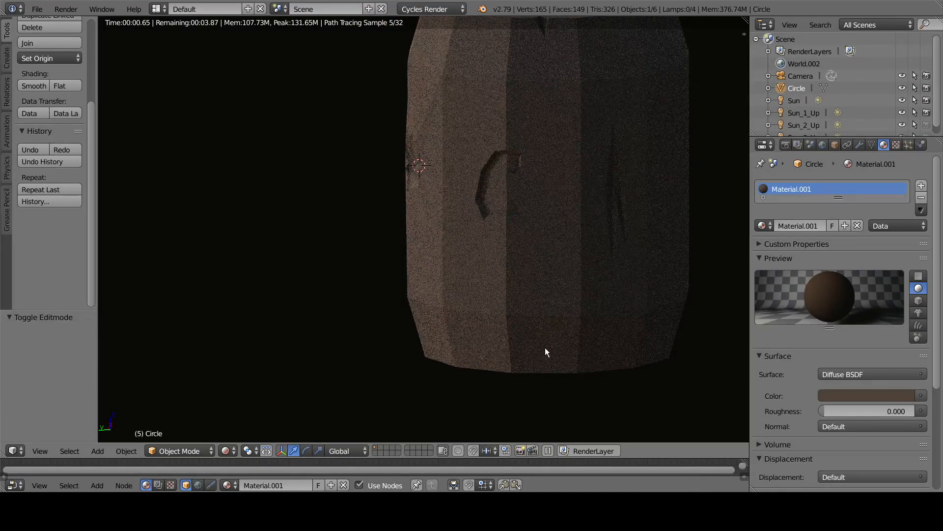
middle_click_drag(545, 347, 472, 80)
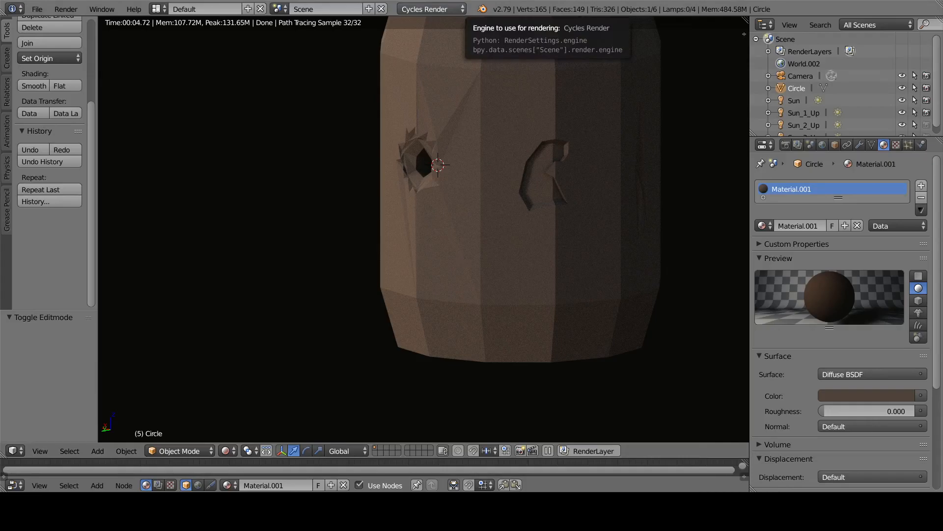
scroll(453, 135, "down", 3)
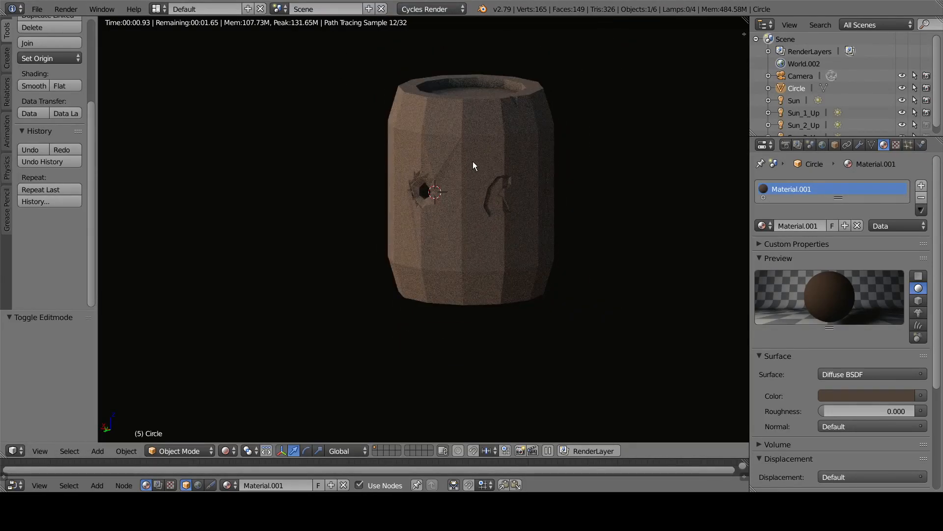
Set the viewport shading back to Solid.
left_click(180, 451)
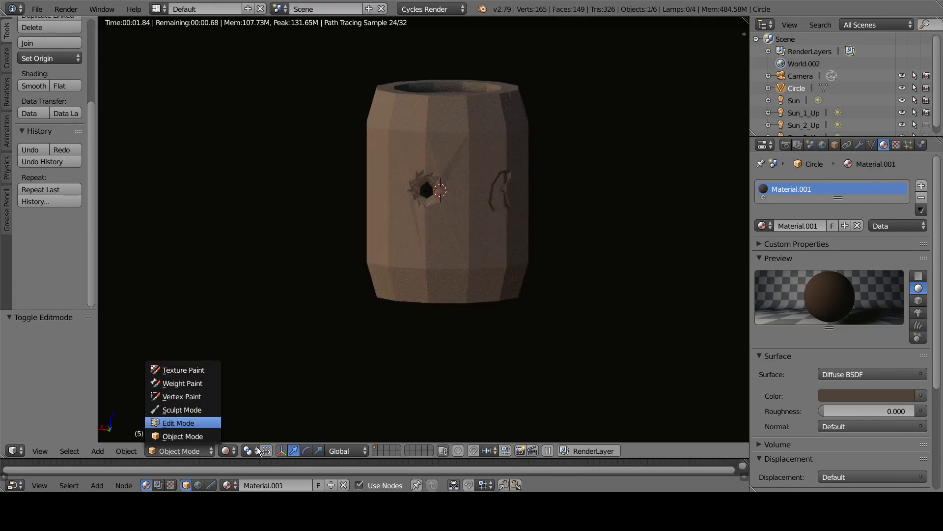
left_click(225, 451)
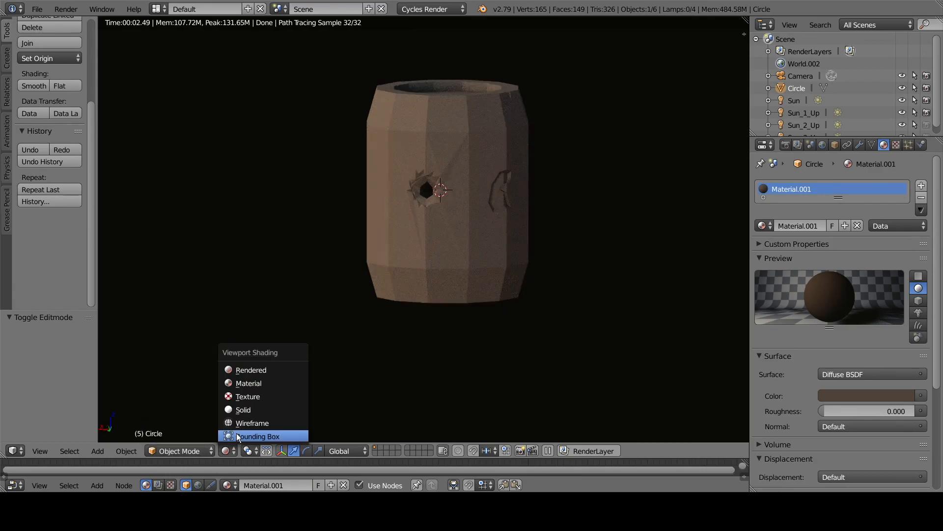
left_click(249, 411)
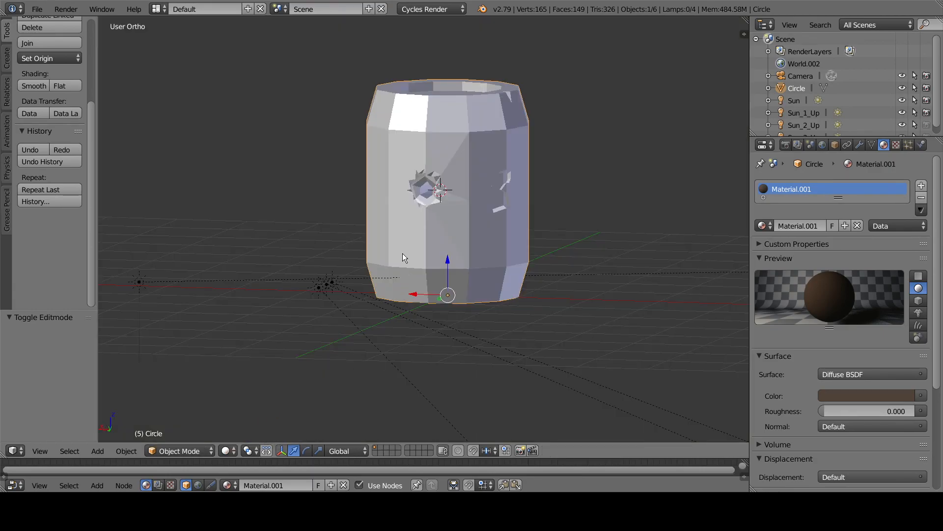